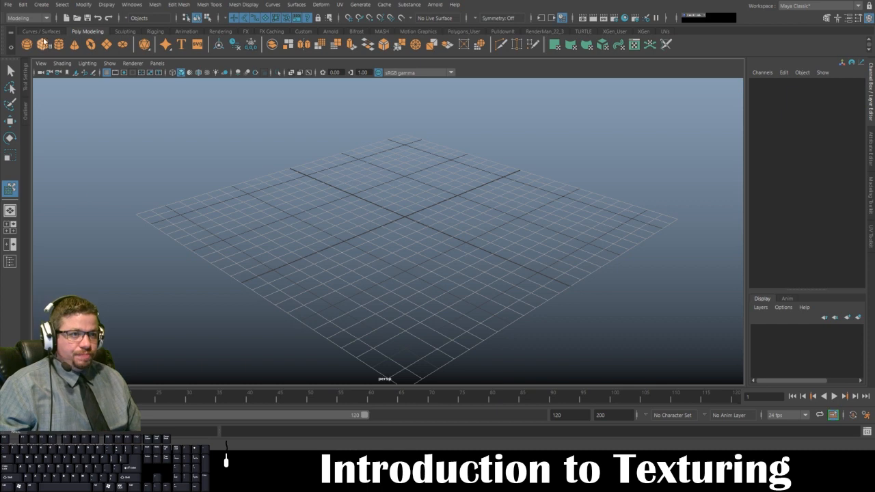
# Create a polygon cube and set its scale to 5 on X, Y and Z
pyautogui.click(43, 44)
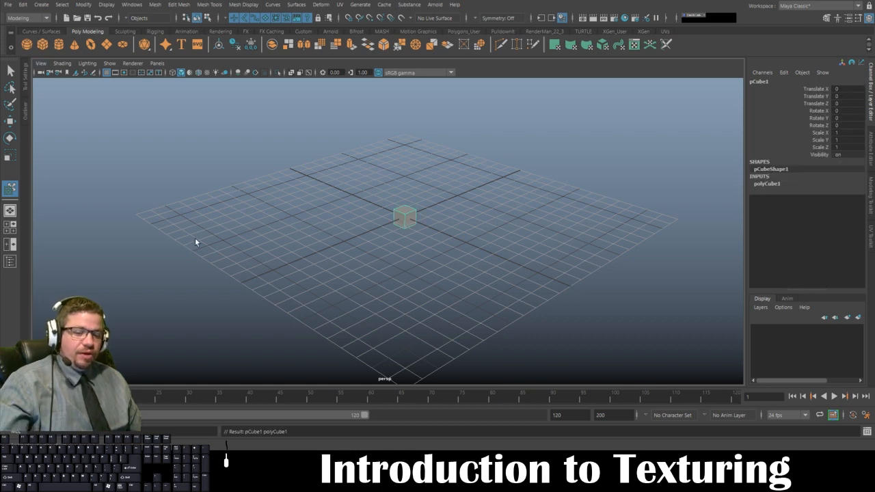
pyautogui.press('r')
pyautogui.moveTo(404, 216); pyautogui.dragTo(794, 121)
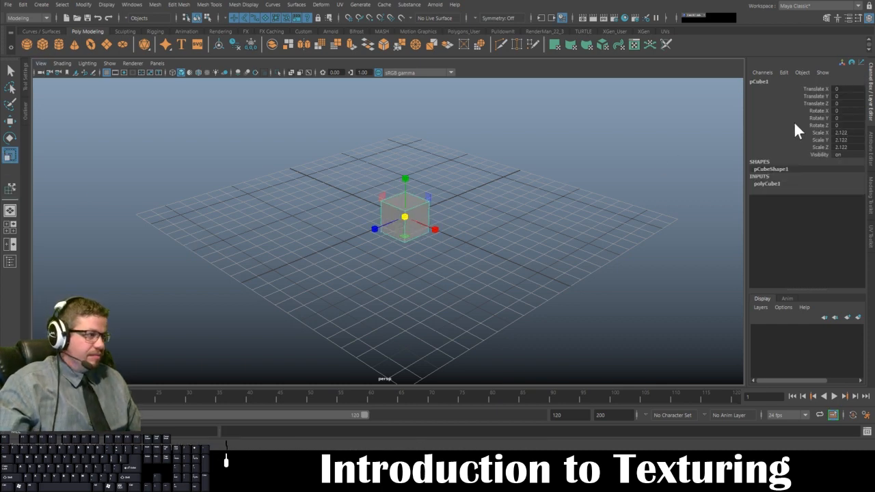
pyautogui.doubleClick(839, 133)
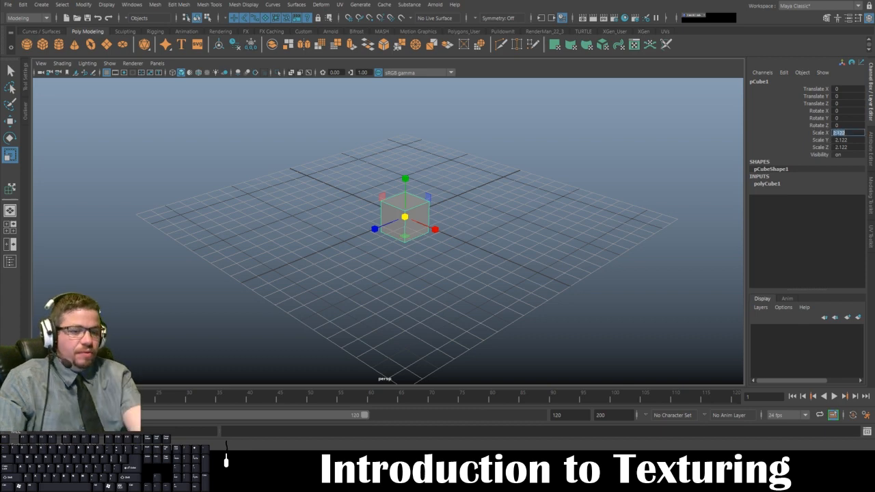
pyautogui.write('5')
pyautogui.press('Tab')
pyautogui.write('5')
pyautogui.press('Tab')
pyautogui.write('5')
pyautogui.press('Return')
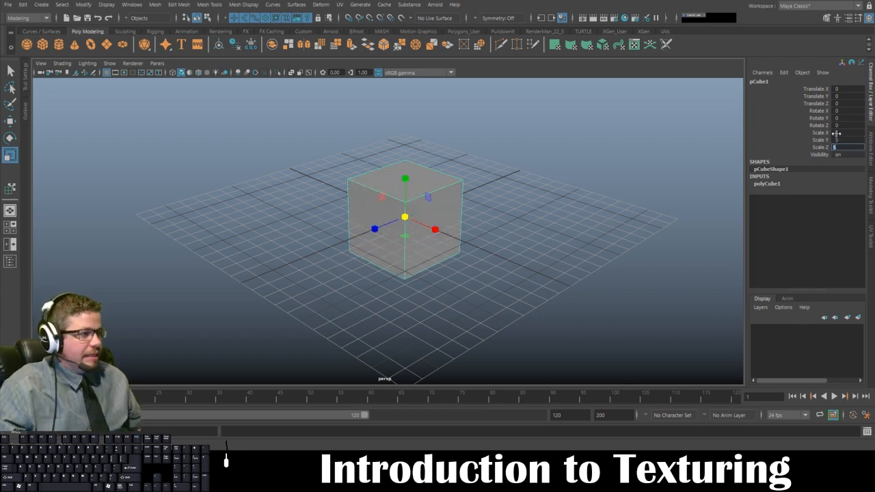
# Raise the cube to about 2.52 on Translate Y so that its base sits on the grid
pyautogui.keyDown('alt'); pyautogui.moveTo(557, 222); pyautogui.dragTo(506, 166); pyautogui.keyUp('alt')
pyautogui.press('w')
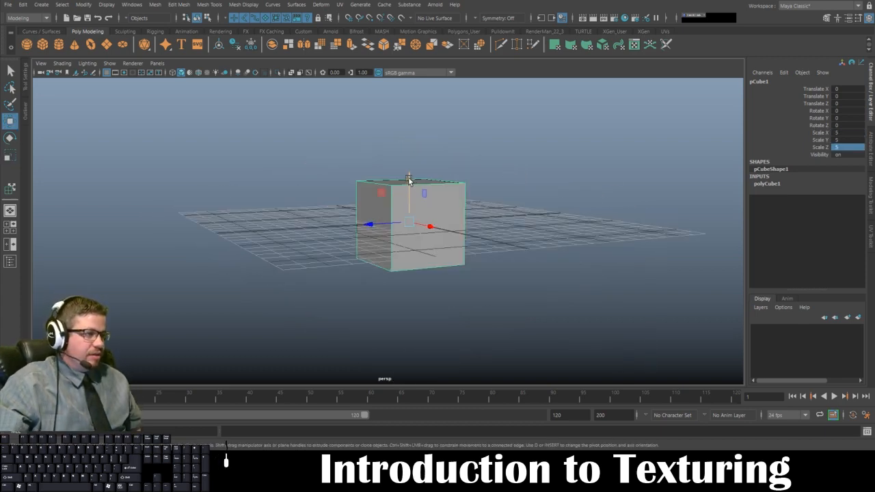
pyautogui.moveTo(409, 179); pyautogui.dragTo(409, 140)
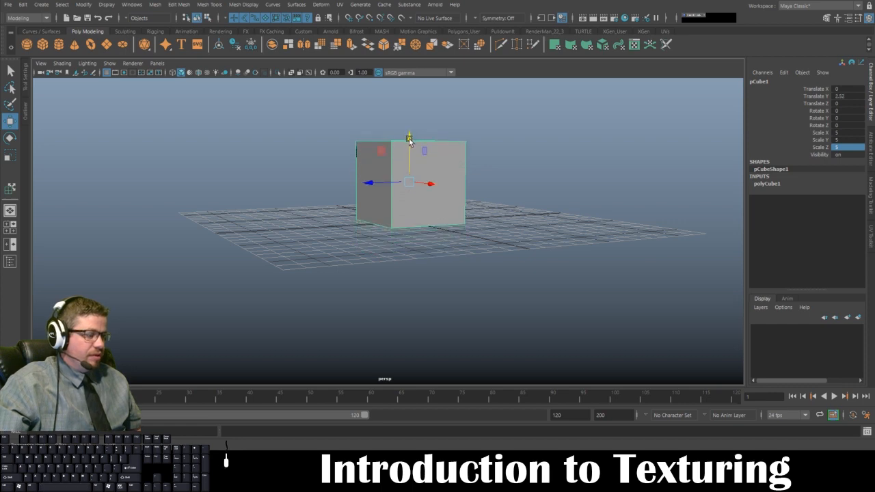
# Fine-tune the cube's height in the side view to about 2.512 on Translate Y, aligning its base with the grid line
pyautogui.press('space')
pyautogui.press('space')
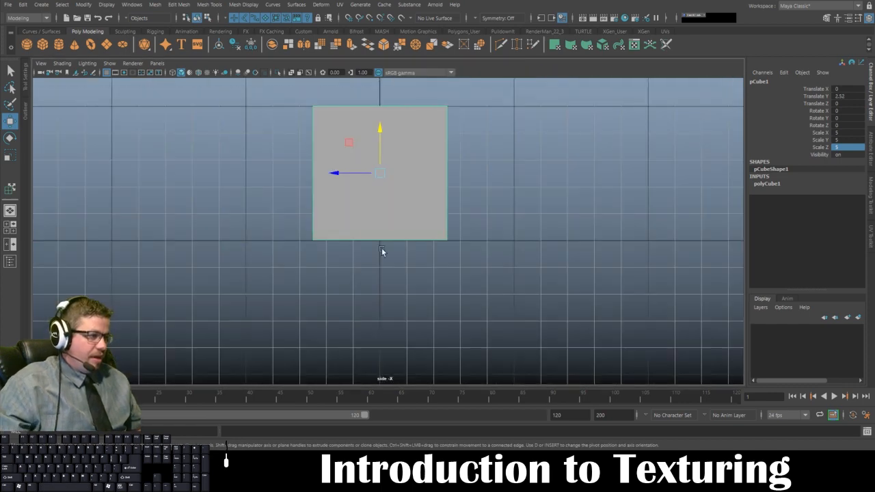
pyautogui.keyDown('alt'); pyautogui.moveTo(382, 252); pyautogui.dragTo(561, 382); pyautogui.keyUp('alt')
pyautogui.keyDown('alt'); pyautogui.moveTo(478, 116); pyautogui.dragTo(503, 189); pyautogui.keyUp('alt')
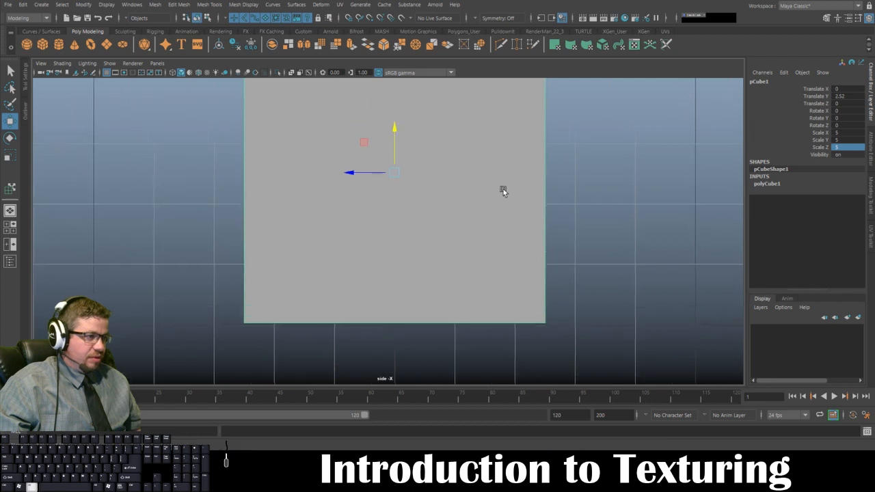
pyautogui.moveTo(397, 129); pyautogui.dragTo(396, 131)
pyautogui.press('space')
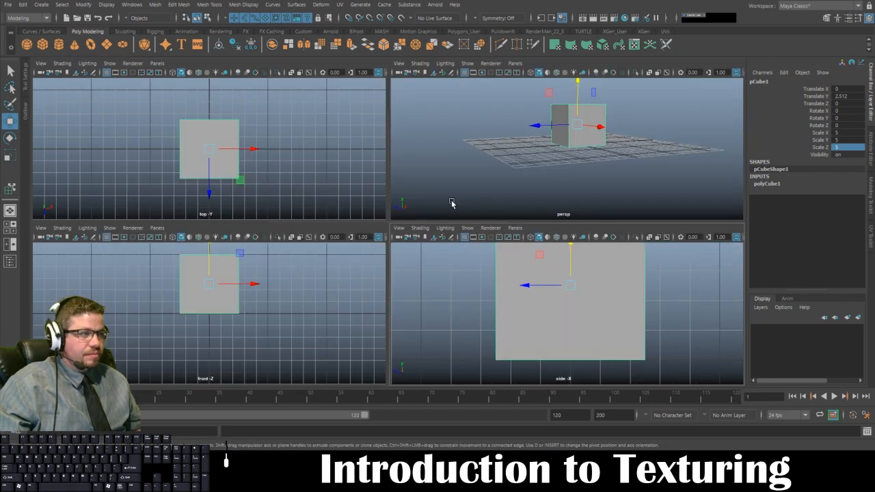
pyautogui.press('space')
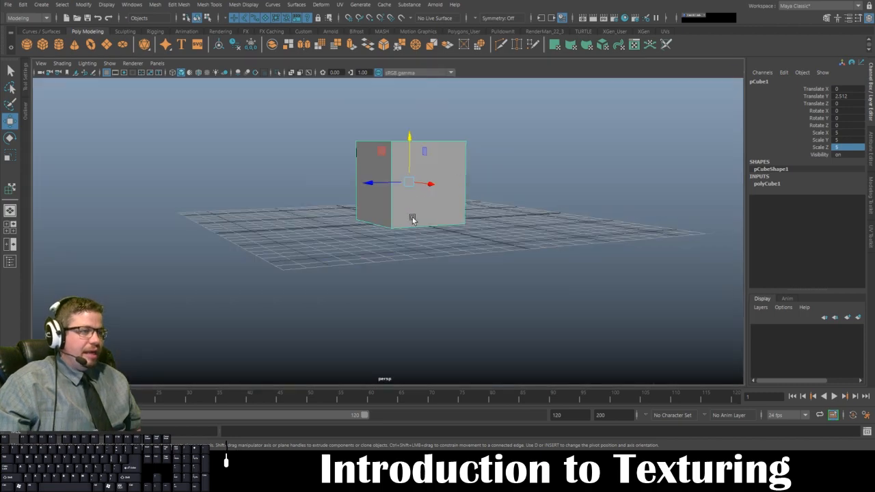
# Open the UV Editor for the selected cube from the Modeling menu set
pyautogui.keyDown('alt'); pyautogui.moveTo(412, 218); pyautogui.dragTo(253, 226); pyautogui.keyUp('alt')
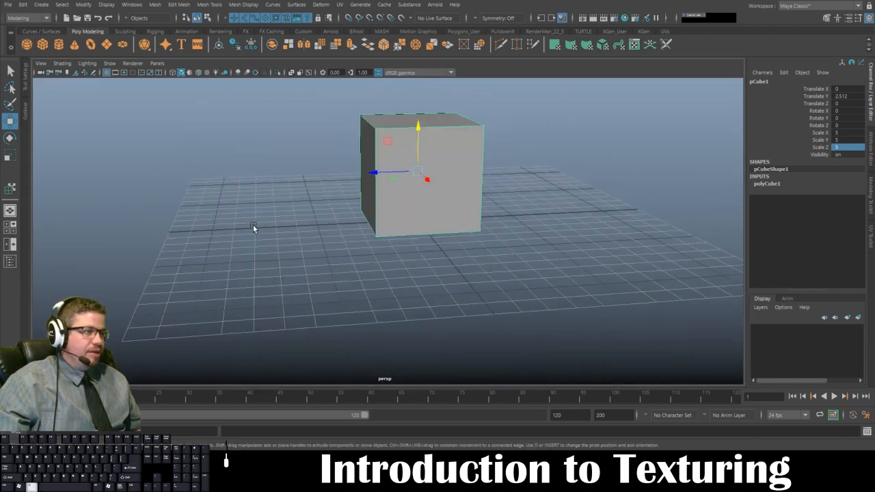
pyautogui.keyDown('alt'); pyautogui.moveTo(269, 177); pyautogui.dragTo(299, 223); pyautogui.keyUp('alt')
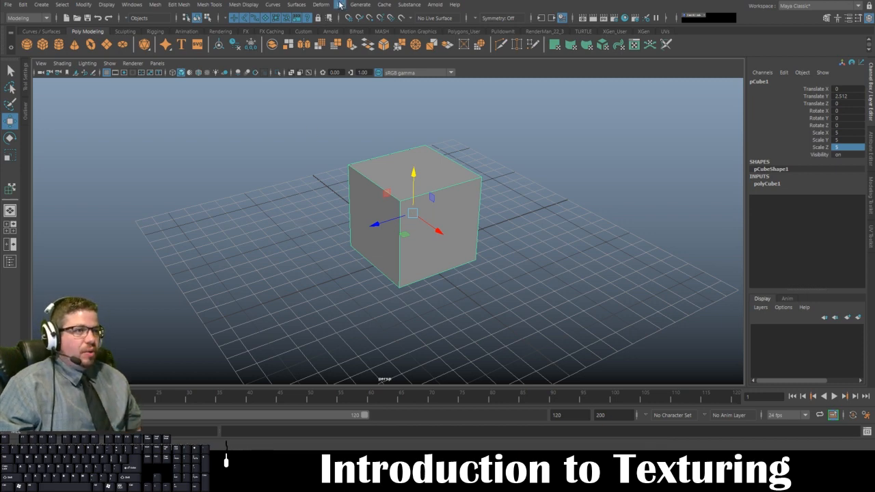
pyautogui.click(32, 18)
pyautogui.click(32, 19)
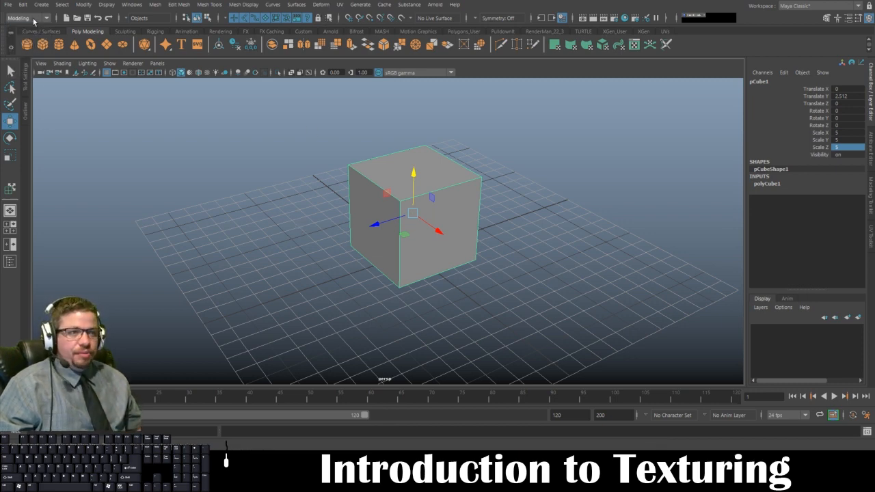
pyautogui.click(339, 5)
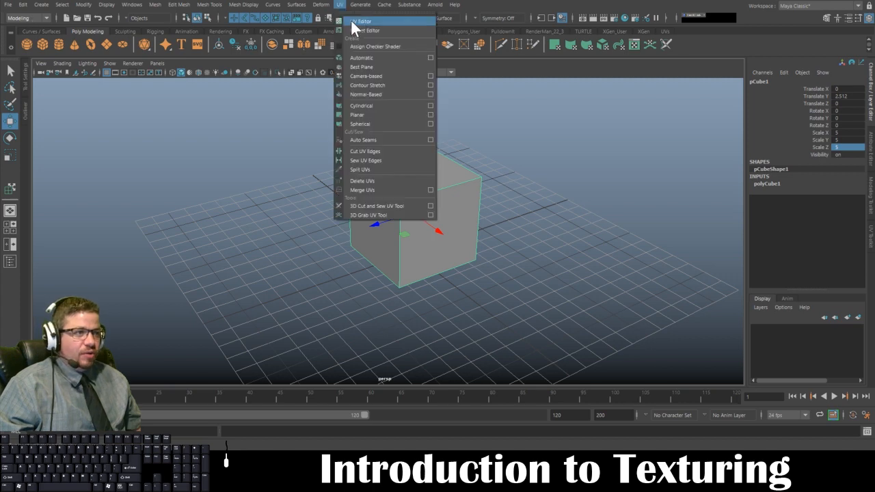
pyautogui.click(351, 20)
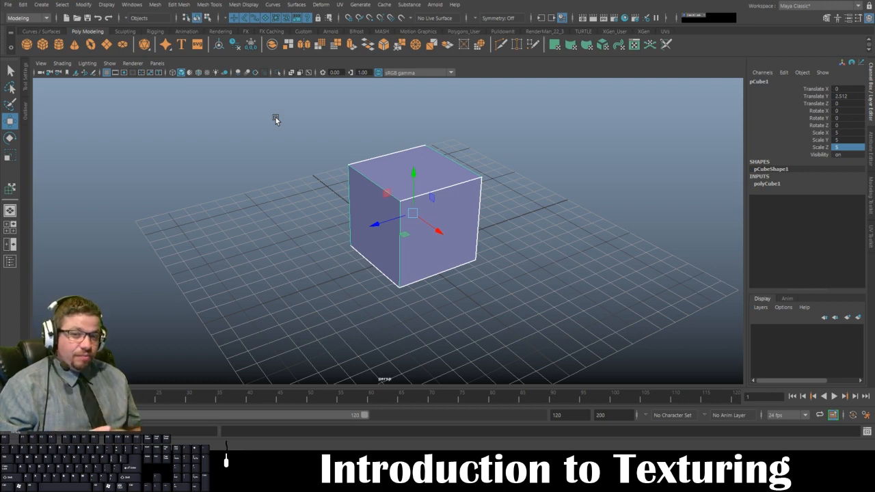
# Switch the workspace to the saved Persp/UV Editor layout
pyautogui.click(161, 66)
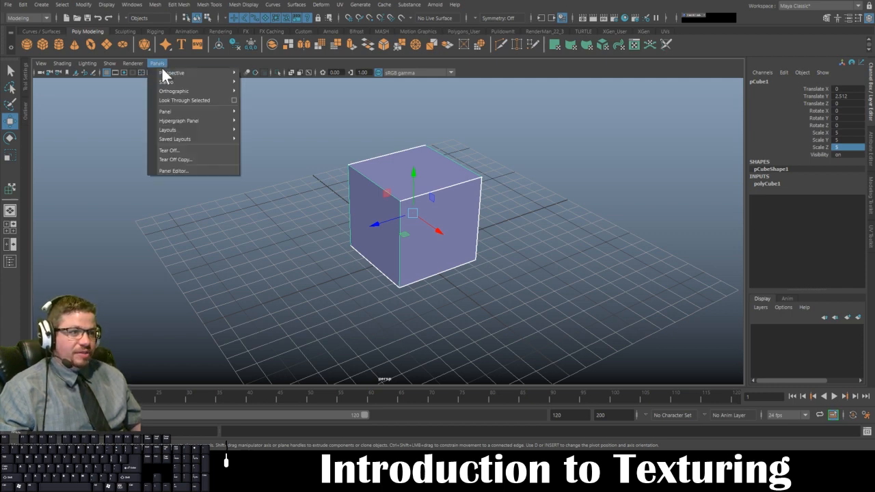
pyautogui.moveTo(171, 140)
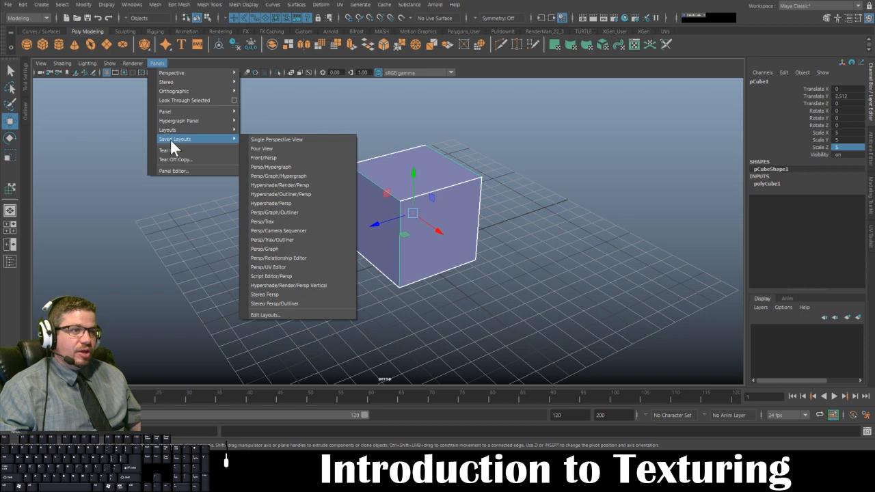
pyautogui.click(298, 267)
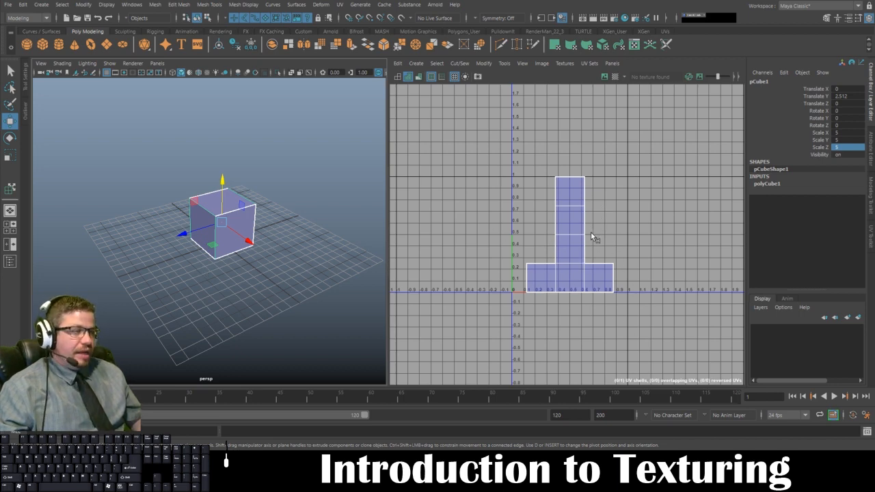
# Reselect the cube and apply an Automatic UV projection to it
pyautogui.rightClick(236, 229)
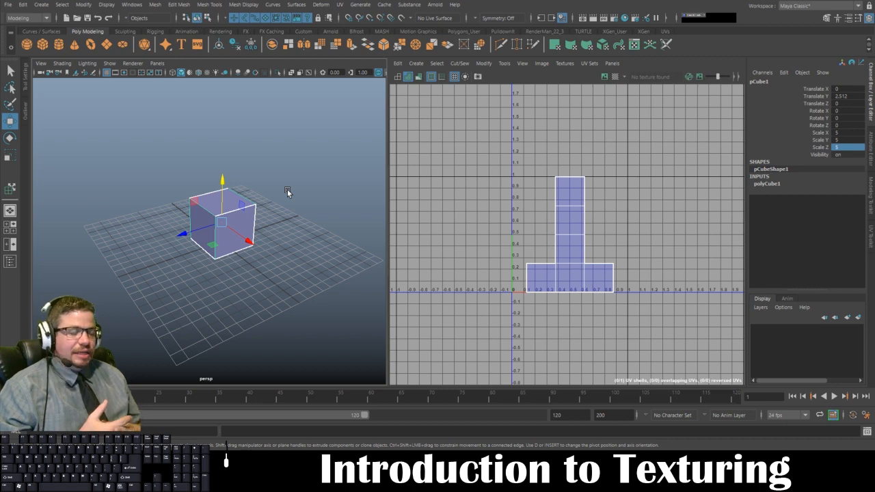
pyautogui.click(288, 189)
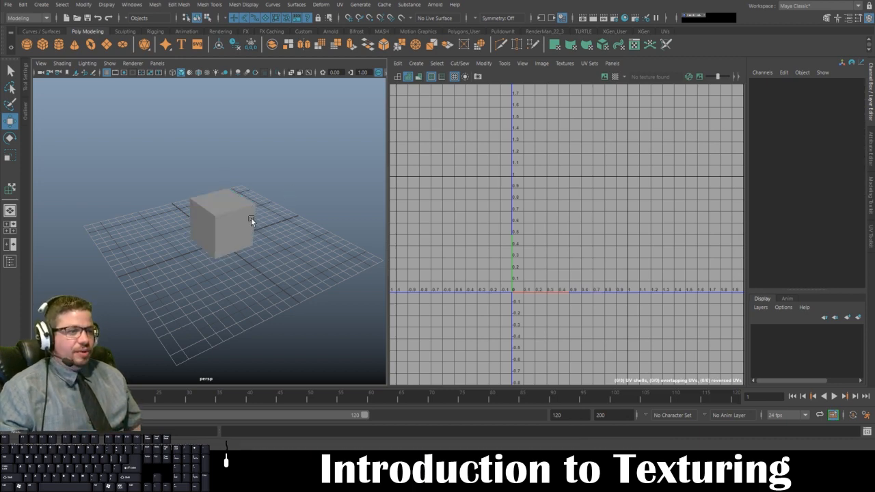
pyautogui.click(251, 219)
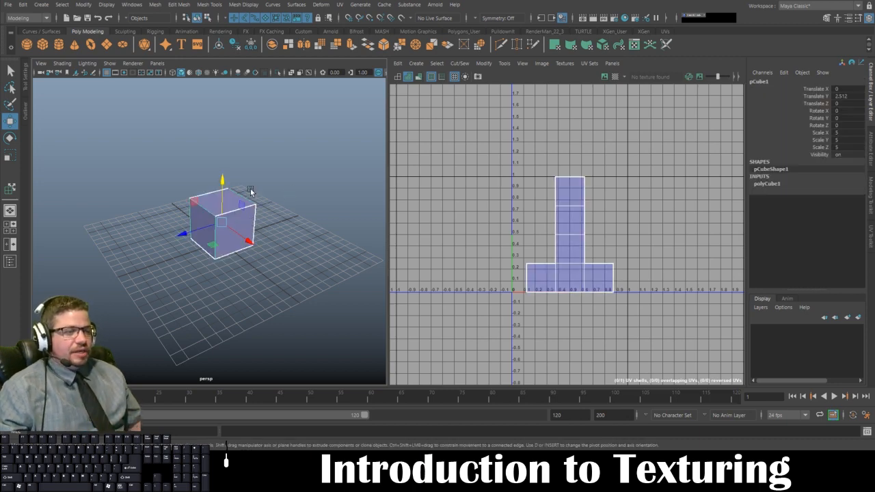
pyautogui.click(343, 5)
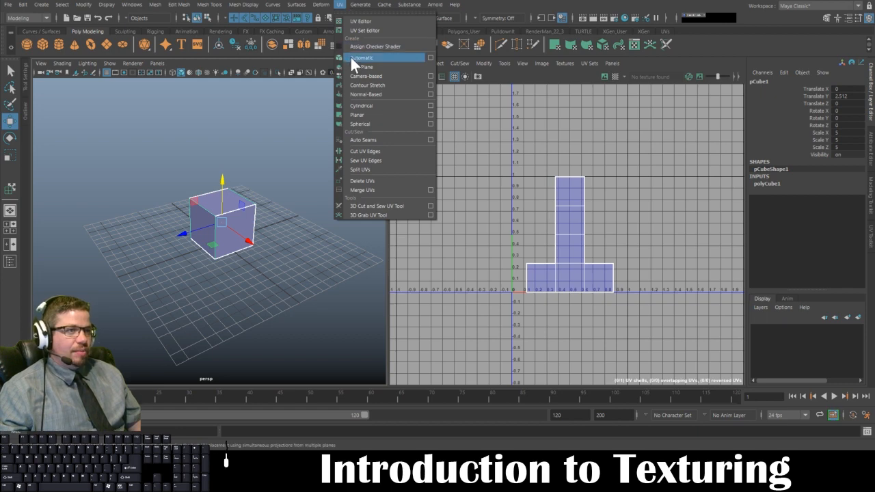
pyautogui.click(340, 5)
pyautogui.click(340, 5)
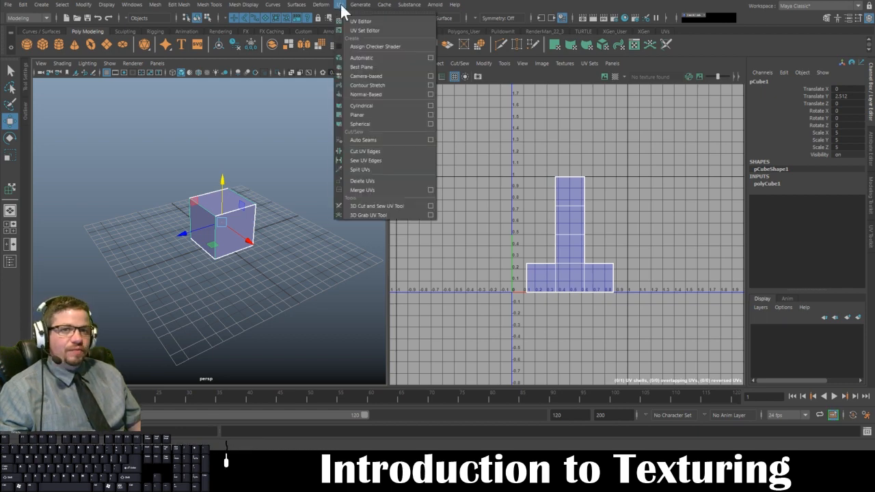
pyautogui.click(359, 60)
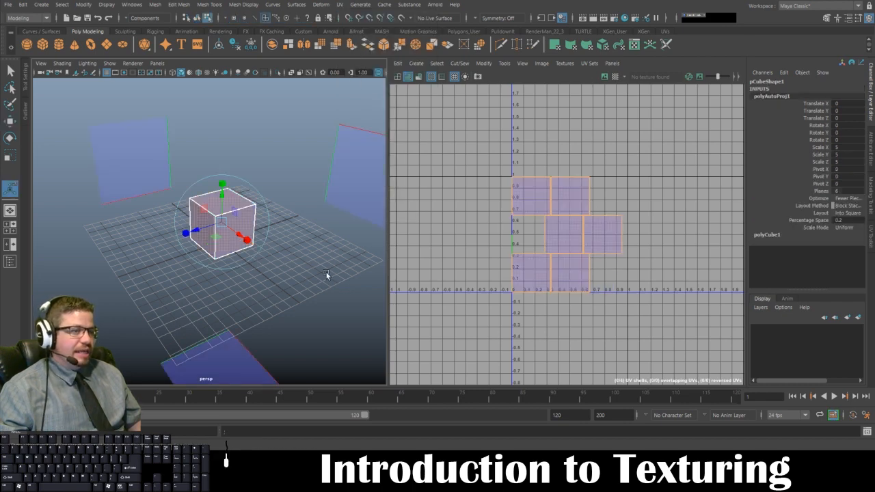
# Examine the automatic projection planes surrounding the cube from several angles in the enlarged perspective view
pyautogui.moveTo(290, 312); pyautogui.dragTo(226, 187)
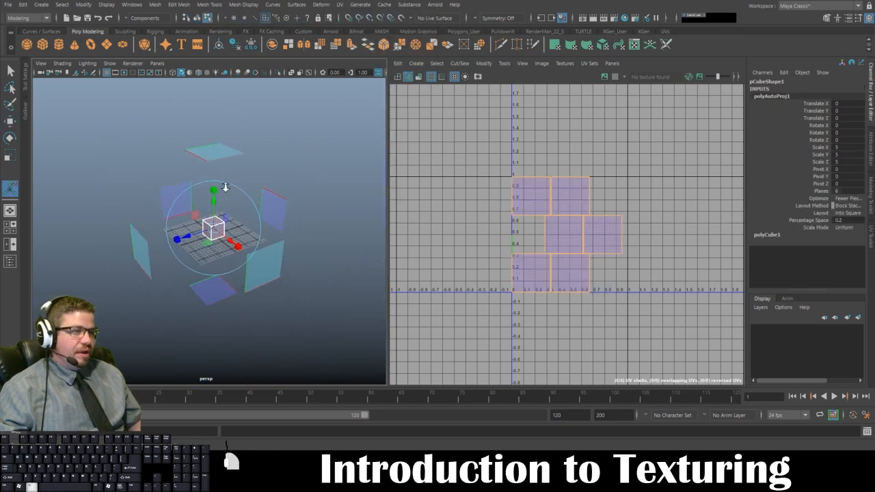
pyautogui.press('space')
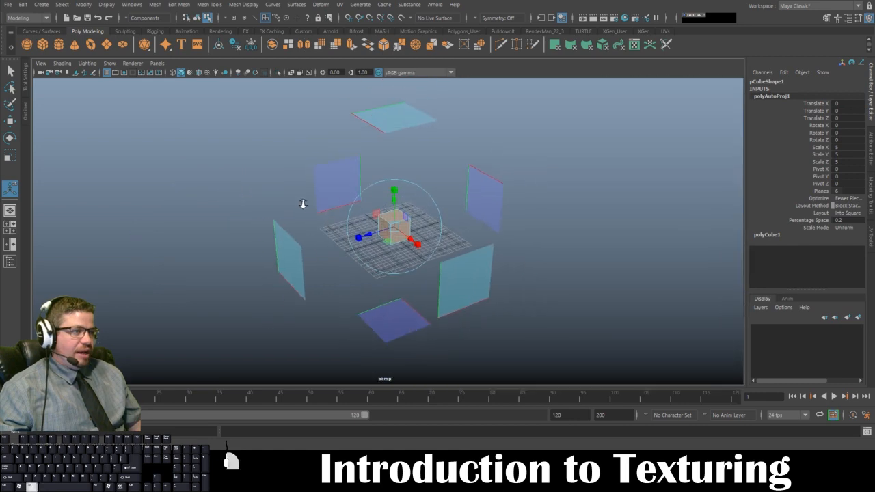
pyautogui.moveTo(303, 204); pyautogui.dragTo(295, 199)
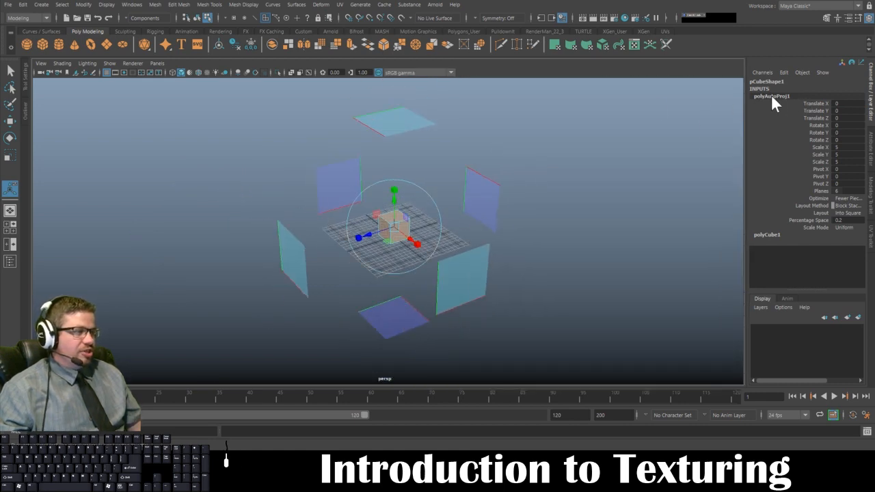
pyautogui.moveTo(409, 236)
pyautogui.keyDown('alt'); pyautogui.mouseDown()
pyautogui.moveTo(289, 240)
pyautogui.moveTo(393, 233)
pyautogui.mouseUp(); pyautogui.keyUp('alt')
pyautogui.keyDown('alt'); pyautogui.moveTo(523, 226); pyautogui.dragTo(513, 247); pyautogui.keyUp('alt')
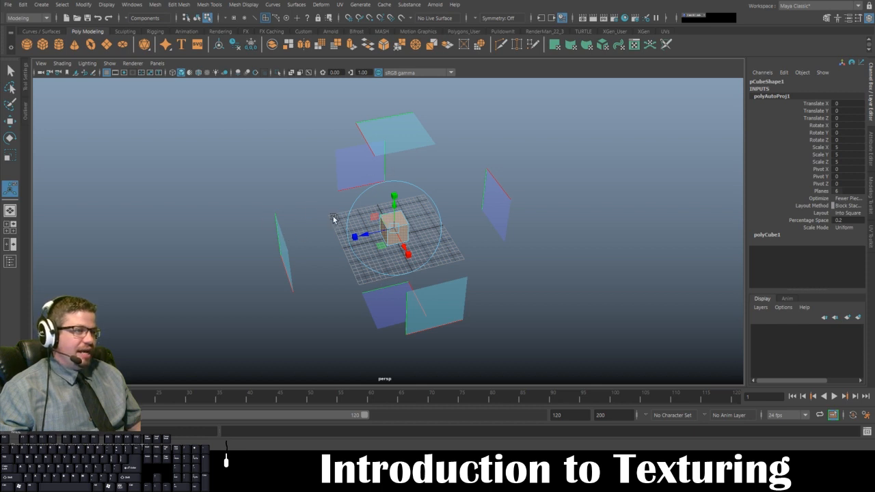
pyautogui.keyDown('alt'); pyautogui.moveTo(333, 218); pyautogui.dragTo(307, 260); pyautogui.keyUp('alt')
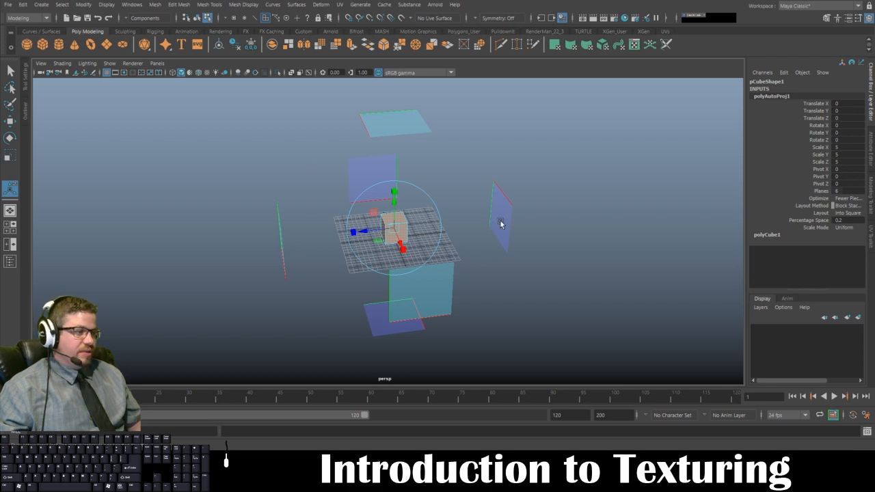
pyautogui.keyDown('alt'); pyautogui.moveTo(501, 224); pyautogui.dragTo(333, 249); pyautogui.keyUp('alt')
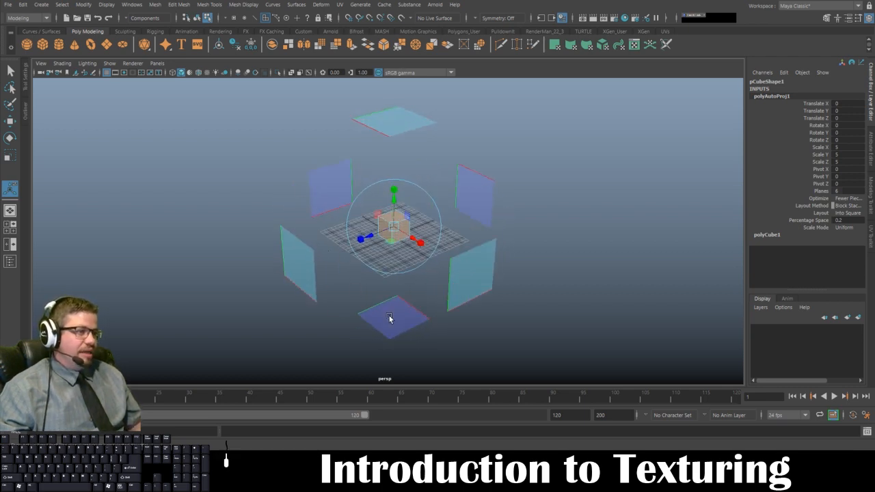
pyautogui.keyDown('alt'); pyautogui.moveTo(365, 297); pyautogui.dragTo(386, 308); pyautogui.keyUp('alt')
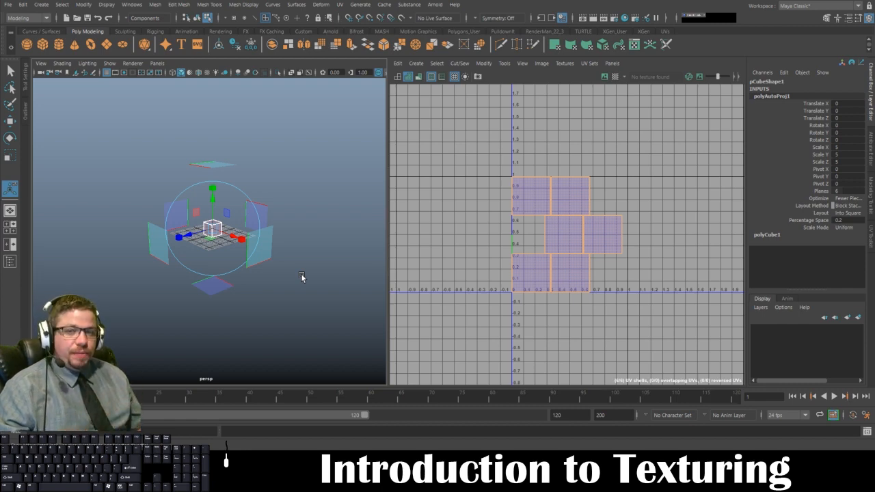
# Undo the automatic UV projection and reselect the cube in object mode
pyautogui.click(272, 166)
pyautogui.hotkey('ctrl', 'z')
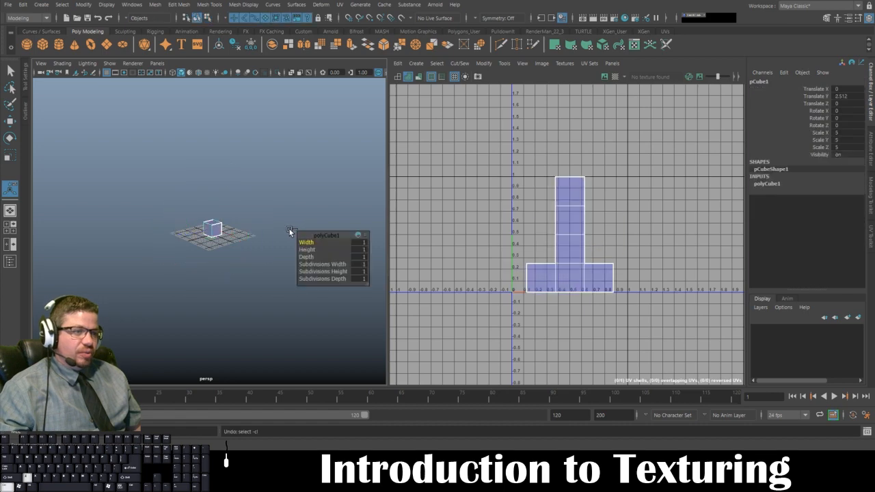
pyautogui.rightClick(215, 223)
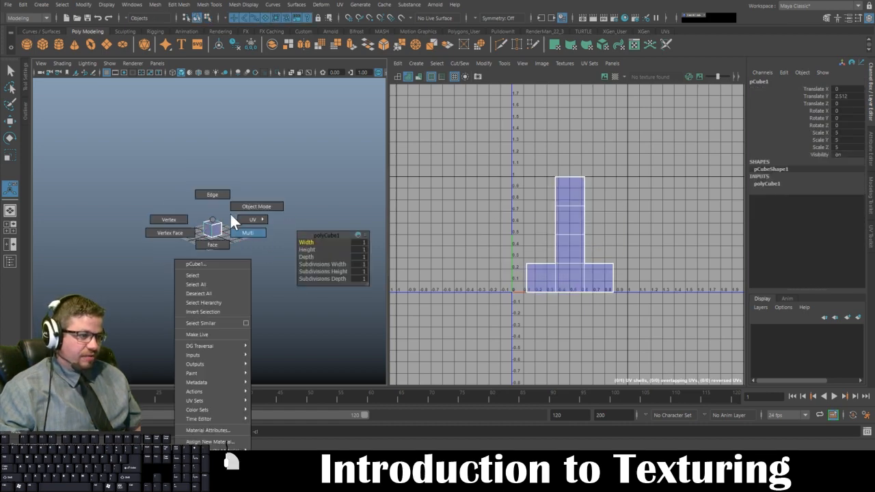
pyautogui.click(283, 202)
pyautogui.click(217, 231)
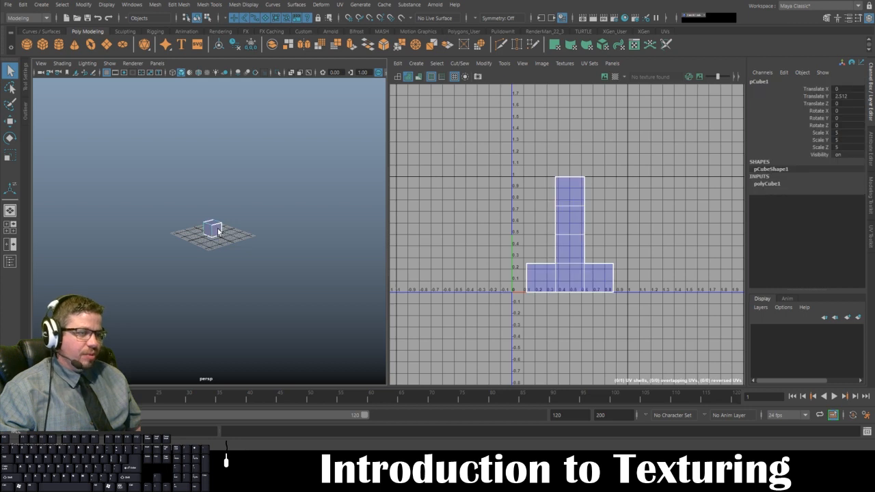
pyautogui.press('space')
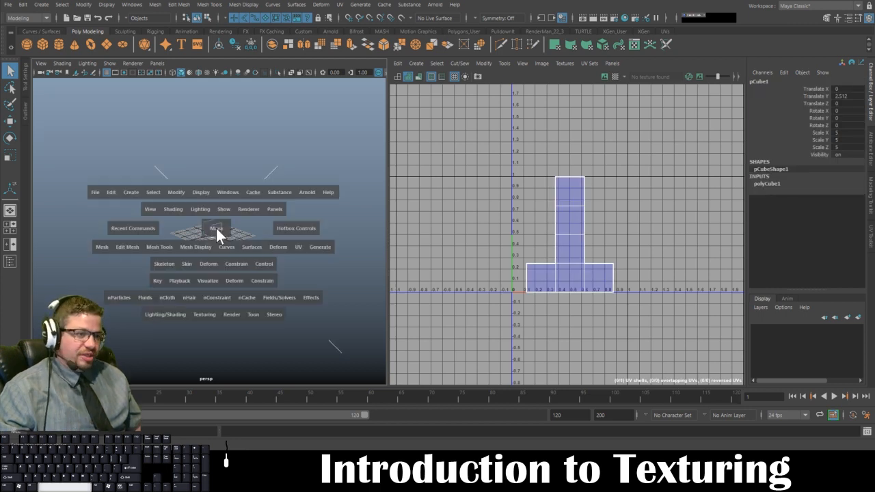
# Apply an Automatic UV projection to the selected cube and clear the selection in the UV Editor
pyautogui.click(293, 249)
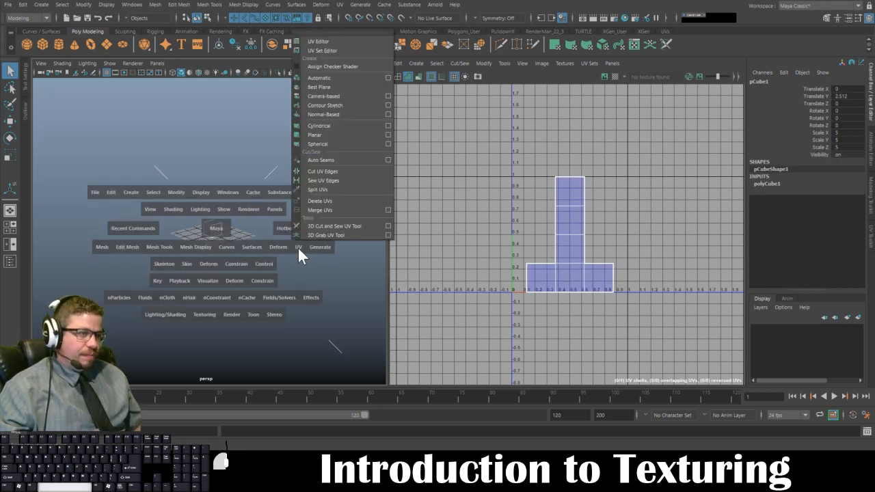
pyautogui.click(321, 78)
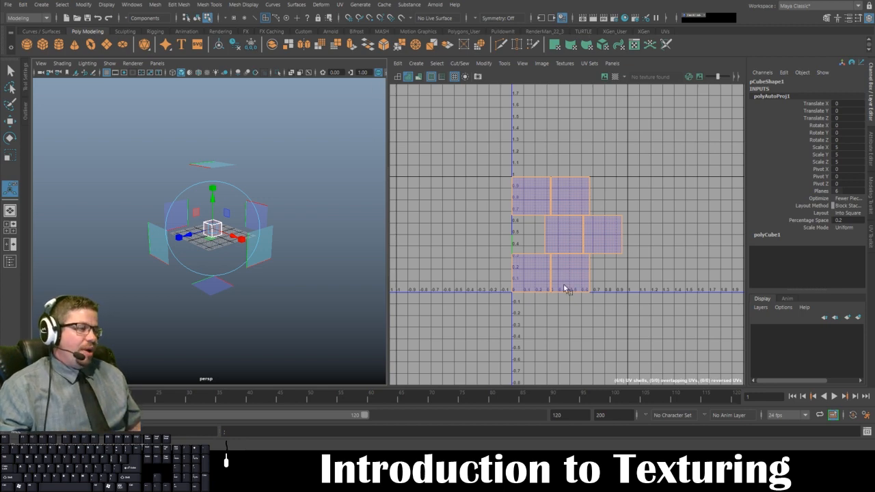
pyautogui.click(467, 152)
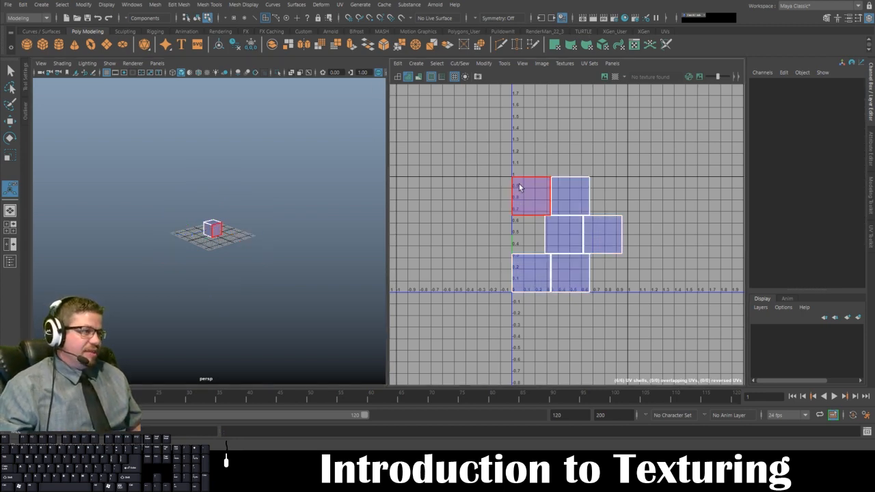
# Select each face of the unwrapped cube in turn in the UV Editor to compare it with the 3D cube
pyautogui.click(534, 192)
pyautogui.click(571, 194)
pyautogui.click(573, 226)
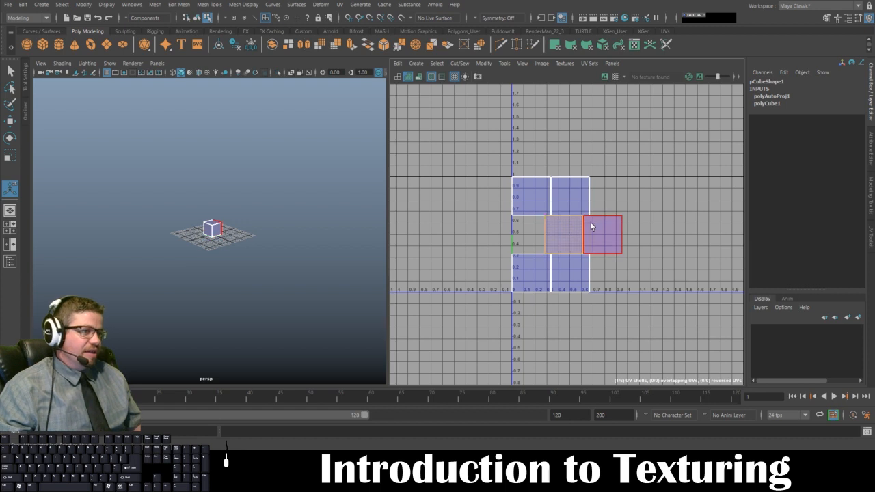
pyautogui.click(592, 225)
pyautogui.click(578, 272)
pyautogui.click(526, 278)
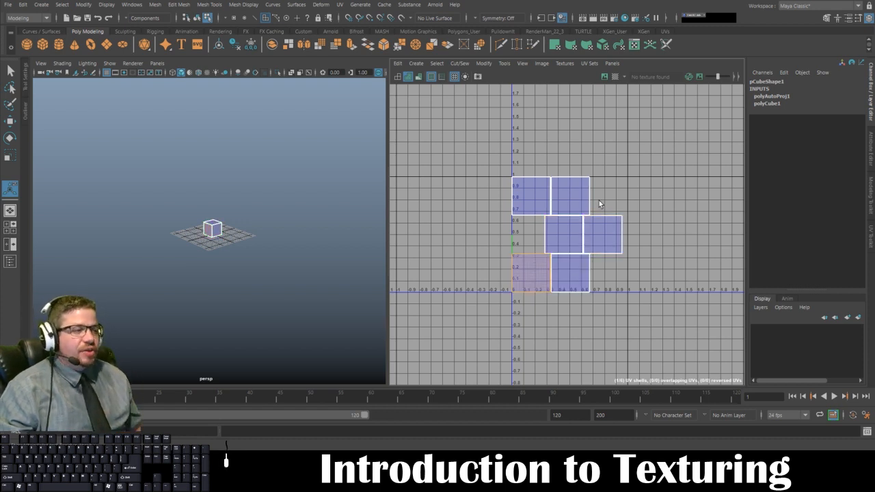
# Switch the UV Editor to UV selection, select the UVs along the upper-left shell's top edge, and return the cube to object mode
pyautogui.rightClick(582, 227)
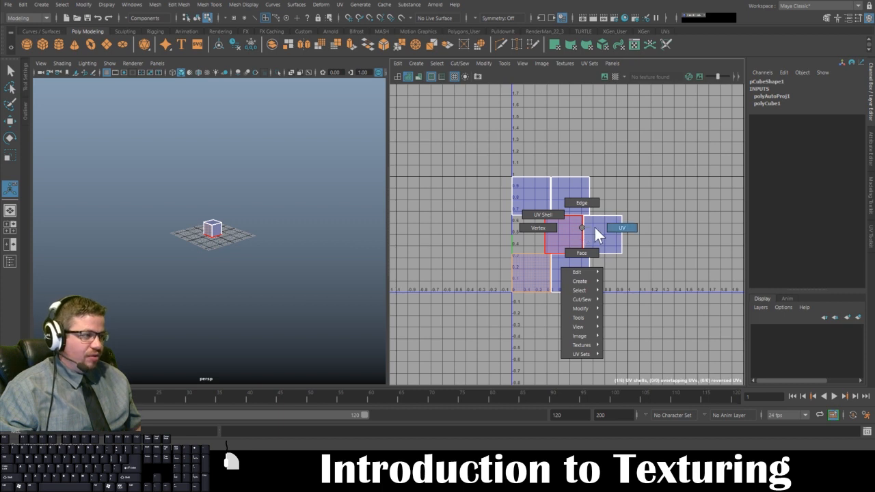
pyautogui.click(618, 227)
pyautogui.moveTo(509, 173); pyautogui.dragTo(567, 187)
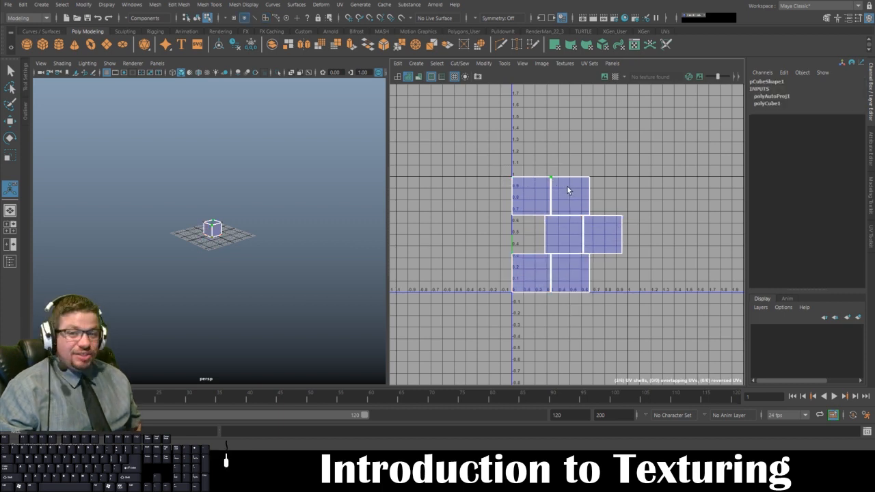
pyautogui.rightClick(213, 222)
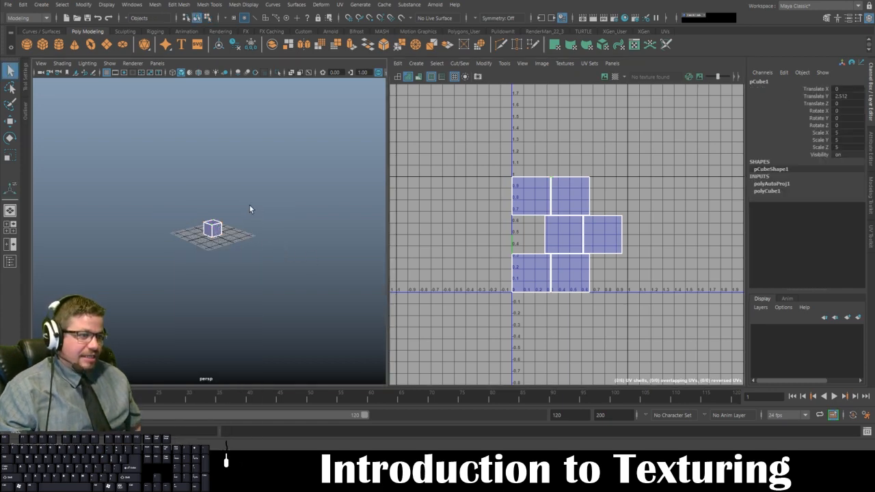
# Switch the cube to UV selection in the perspective view and select the UVs at its top corners
pyautogui.moveTo(250, 205); pyautogui.dragTo(321, 294)
pyautogui.rightClick(219, 206)
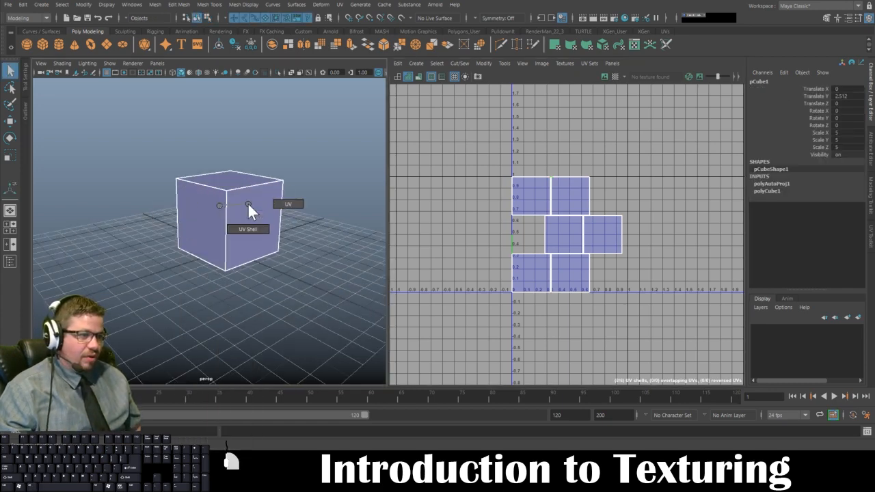
pyautogui.click(287, 203)
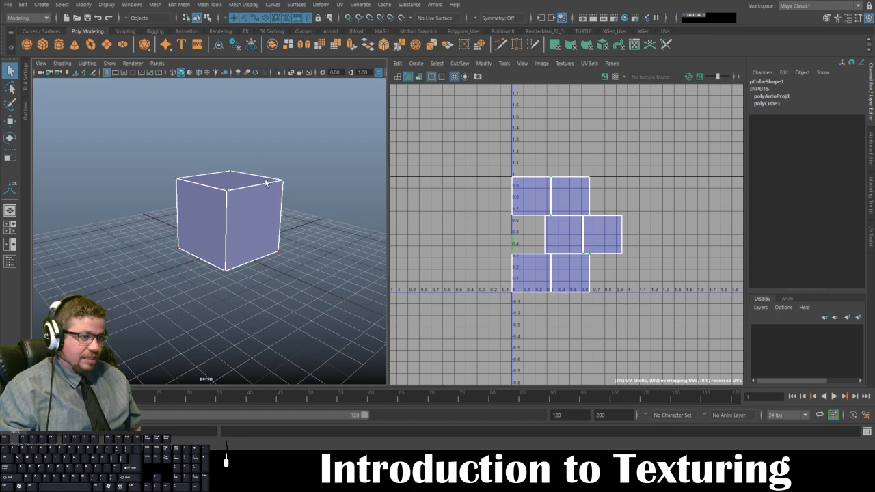
pyautogui.moveTo(198, 136); pyautogui.dragTo(286, 186)
pyautogui.moveTo(219, 156); pyautogui.dragTo(242, 175)
# Switch the cube to vertex selection, select its top back vertex, and return to object mode
pyautogui.rightClick(235, 176)
pyautogui.click(196, 176)
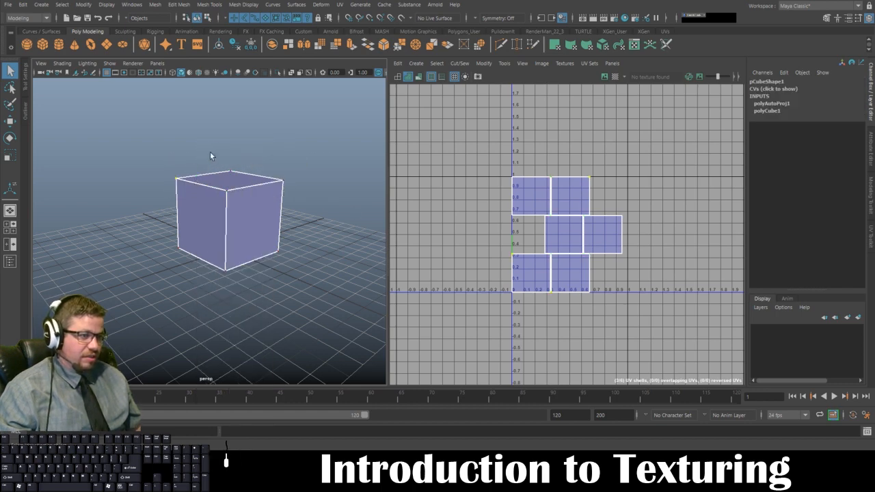
pyautogui.moveTo(214, 144); pyautogui.dragTo(245, 173)
pyautogui.rightClick(237, 205)
pyautogui.click(281, 193)
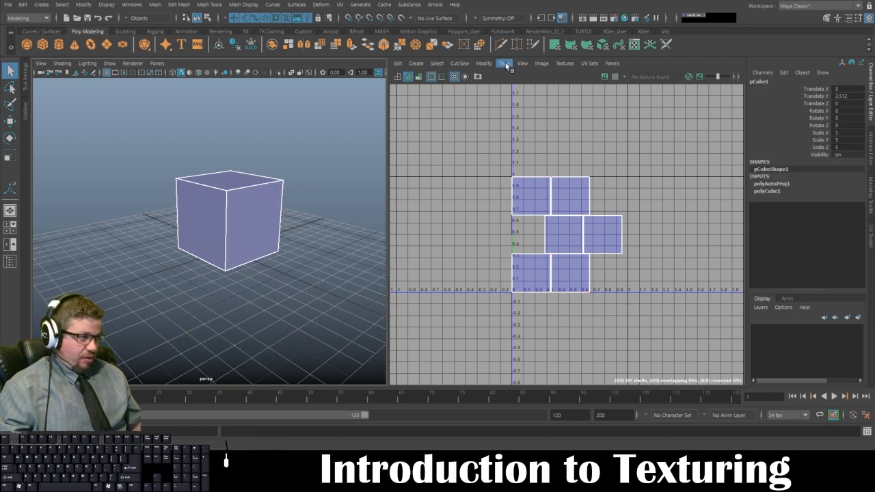
# Select all of the cube's UVs in the UV Editor and activate the Move UV Shell tool
pyautogui.rightClick(560, 199)
pyautogui.click(599, 199)
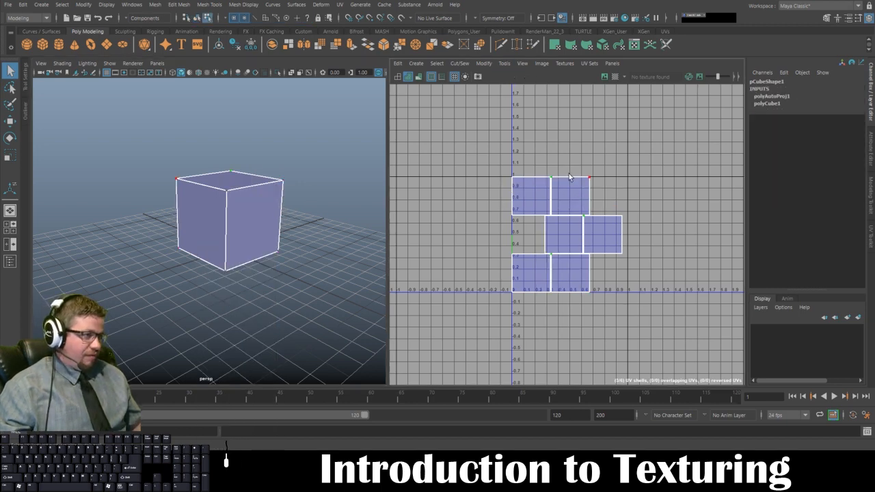
pyautogui.moveTo(467, 114); pyautogui.dragTo(670, 319)
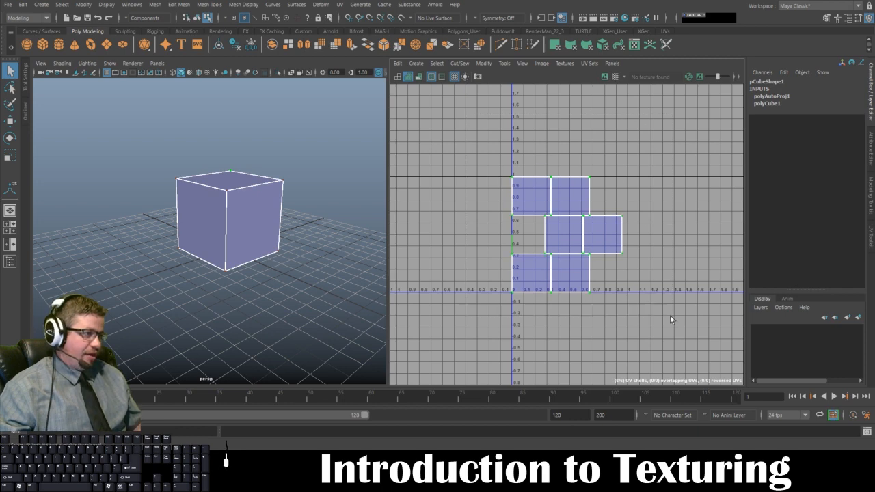
pyautogui.click(504, 63)
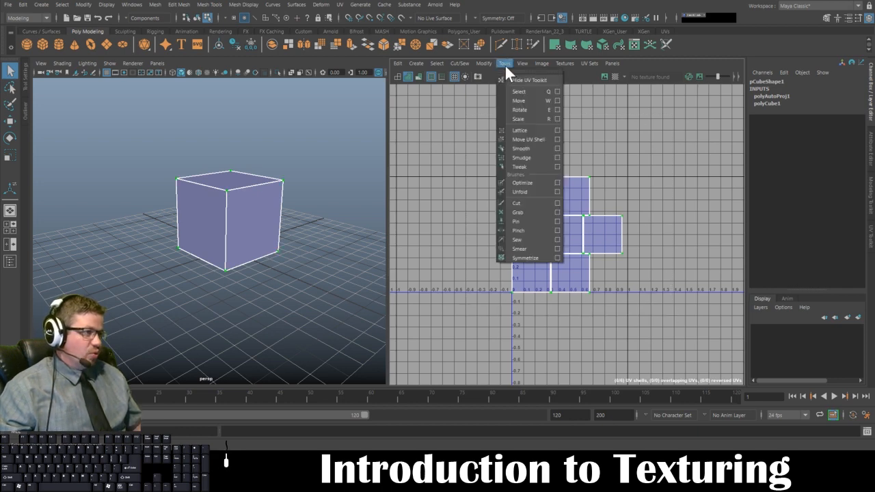
pyautogui.click(524, 140)
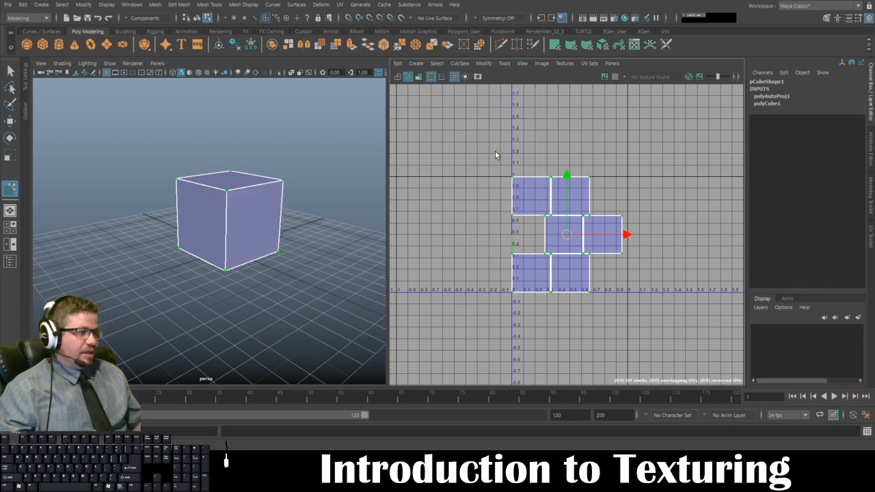
pyautogui.click(503, 64)
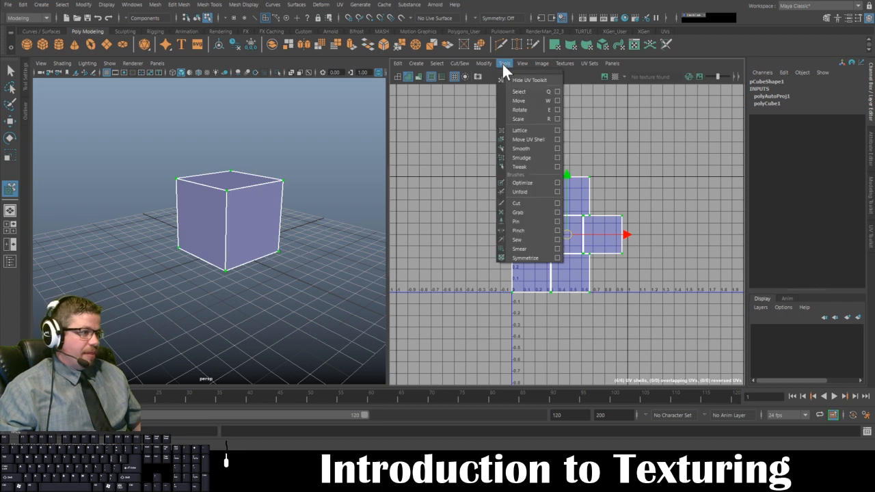
pyautogui.click(503, 64)
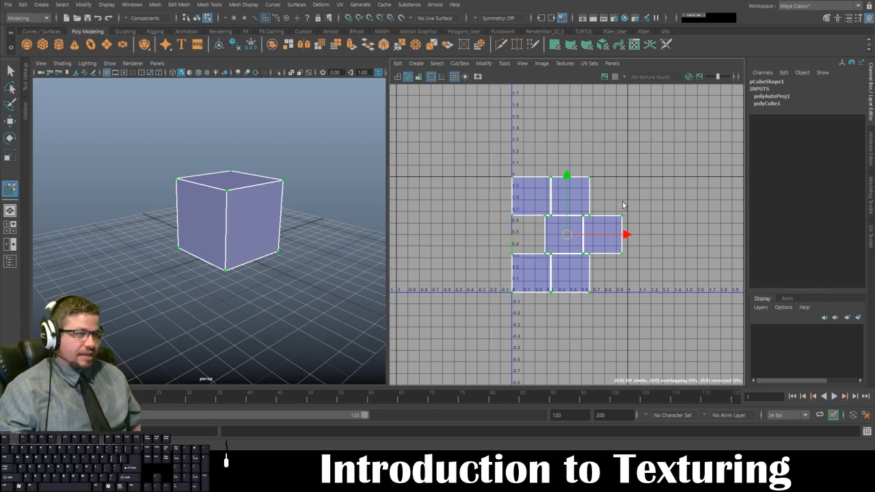
pyautogui.click(539, 63)
pyautogui.click(575, 216)
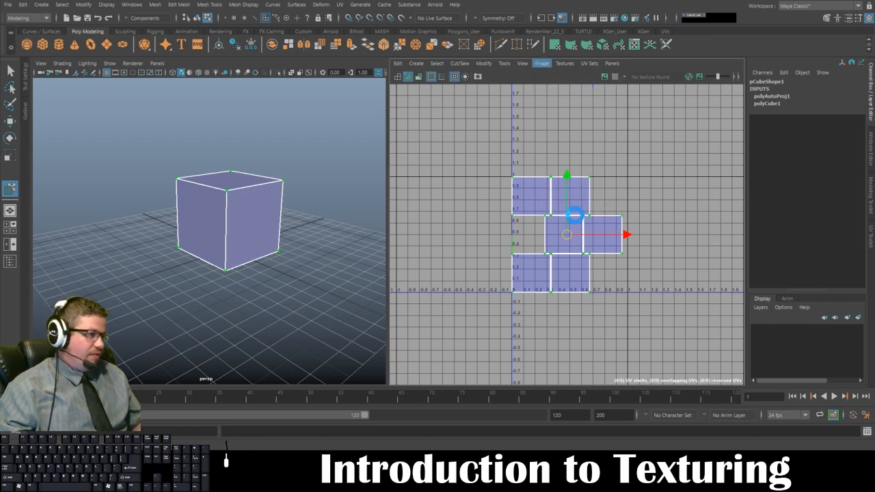
pyautogui.click(362, 34)
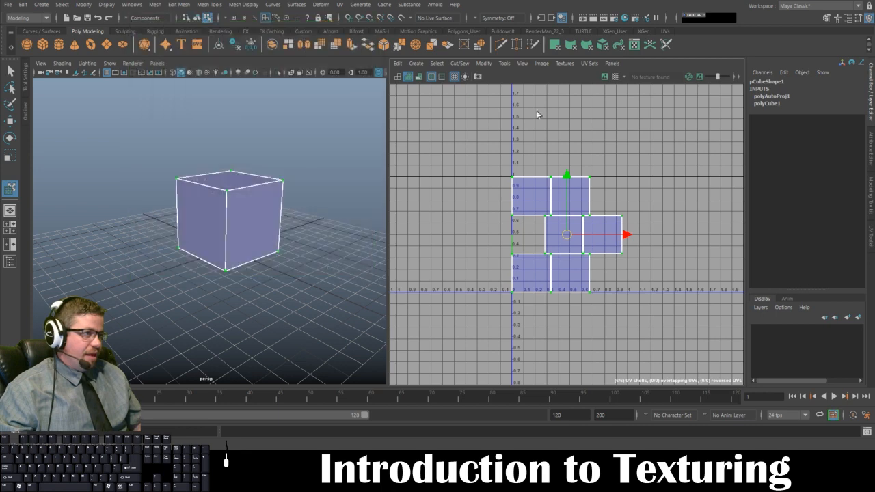
# Open the UV Snapshot options and set the output file to Crate_UVs.tga in the 06_Week_05 folder, replacing the existing file
pyautogui.click(540, 63)
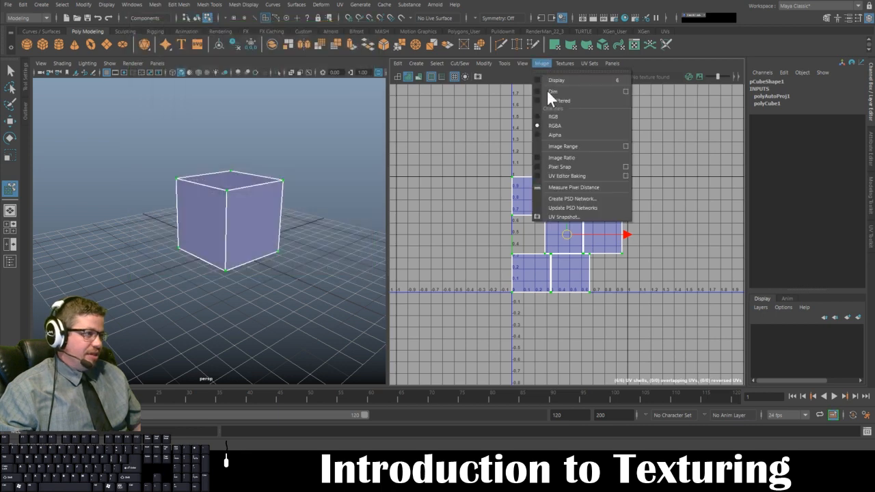
pyautogui.click(572, 218)
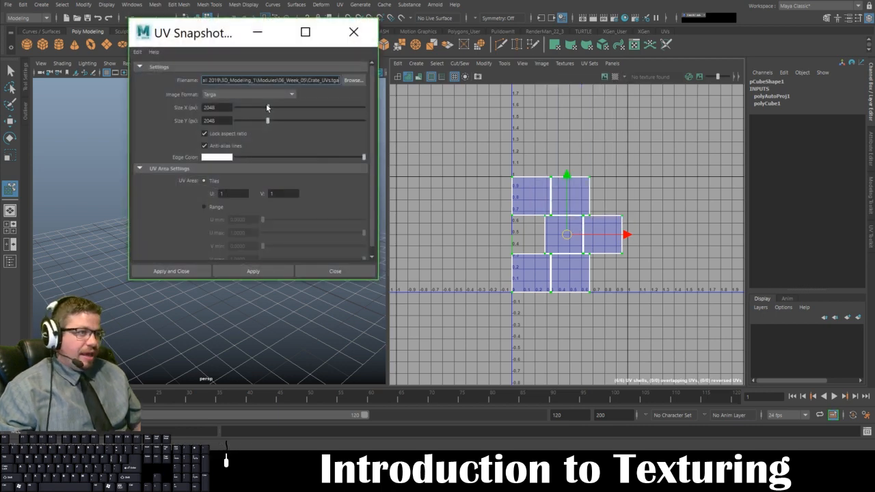
pyautogui.click(353, 81)
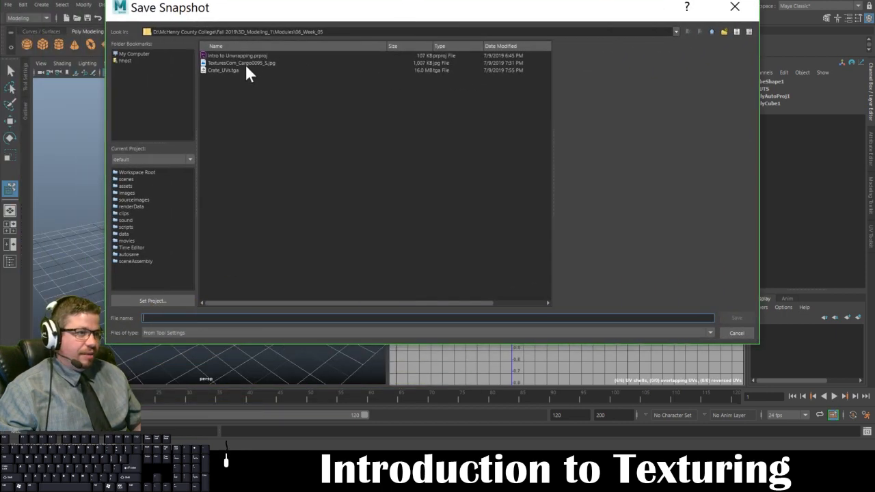
pyautogui.click(241, 70)
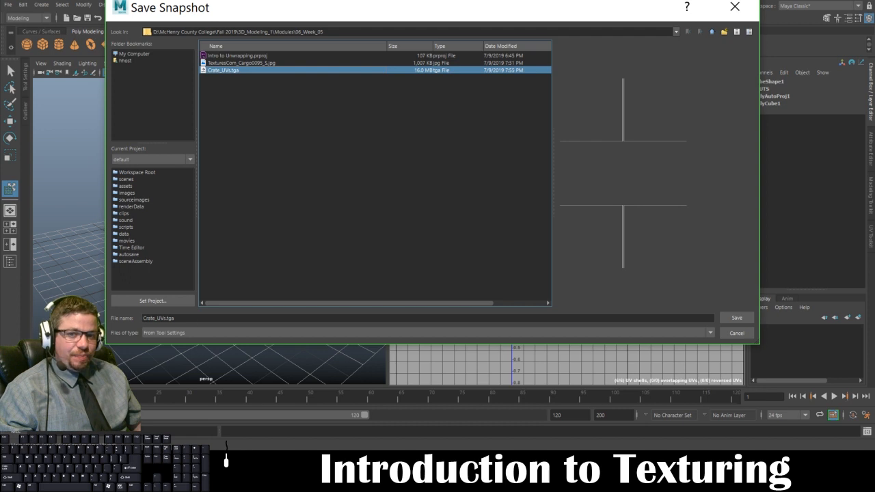
pyautogui.moveTo(234, 8); pyautogui.dragTo(246, 11)
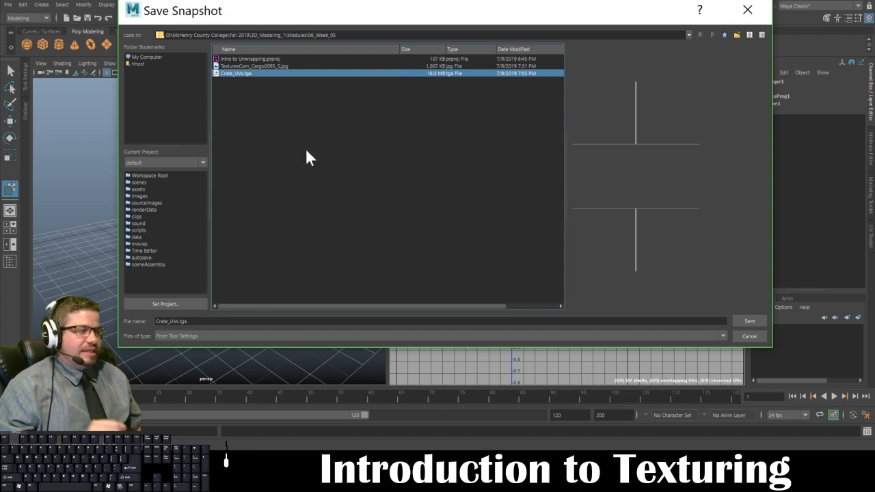
pyautogui.click(736, 319)
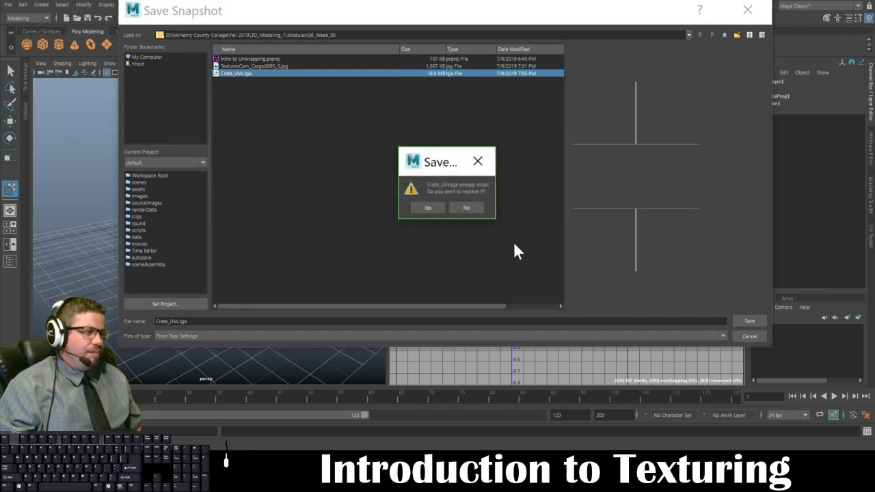
pyautogui.click(426, 206)
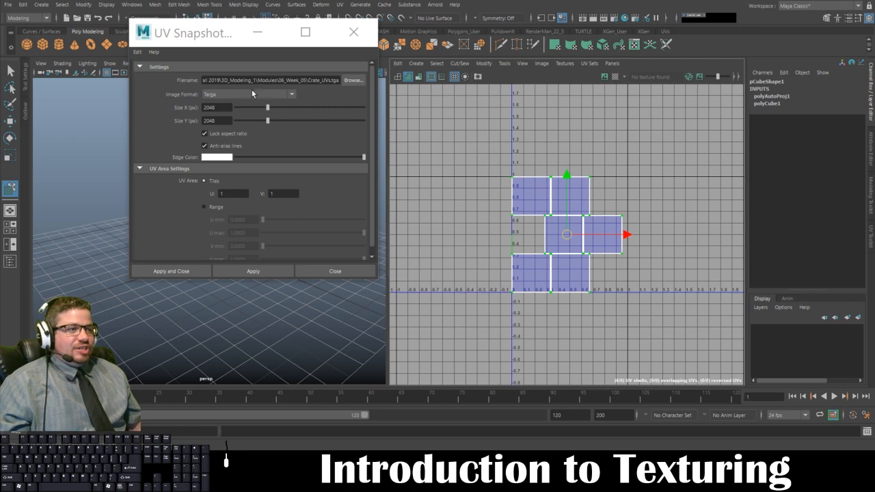
# Review the available snapshot image formats and choose Targa
pyautogui.click(227, 95)
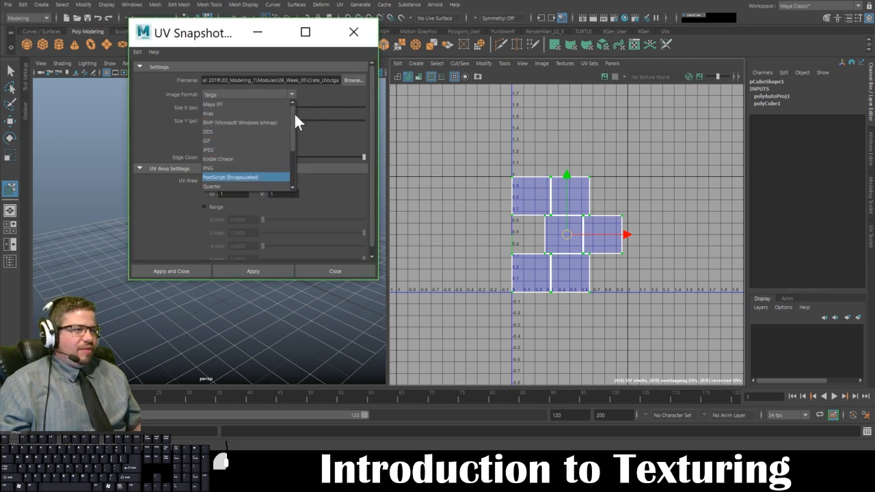
pyautogui.scroll(2, 273, 110)
pyautogui.scroll(-3, 291, 140)
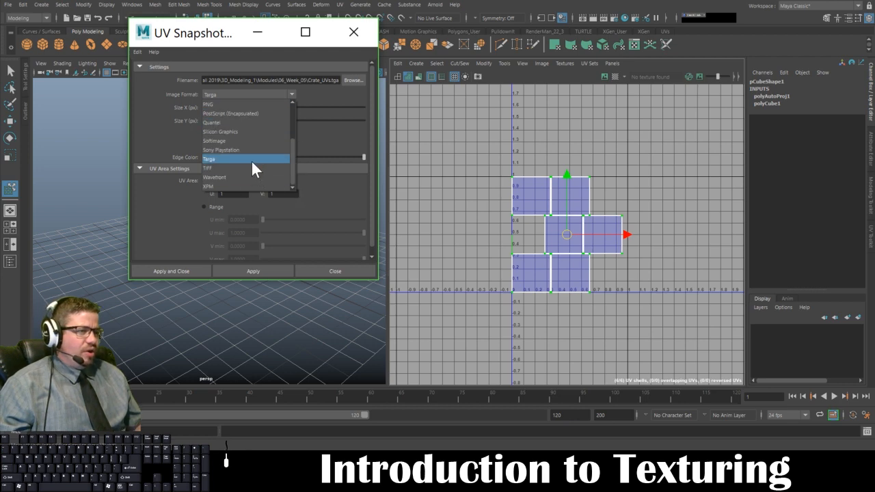
pyautogui.click(252, 162)
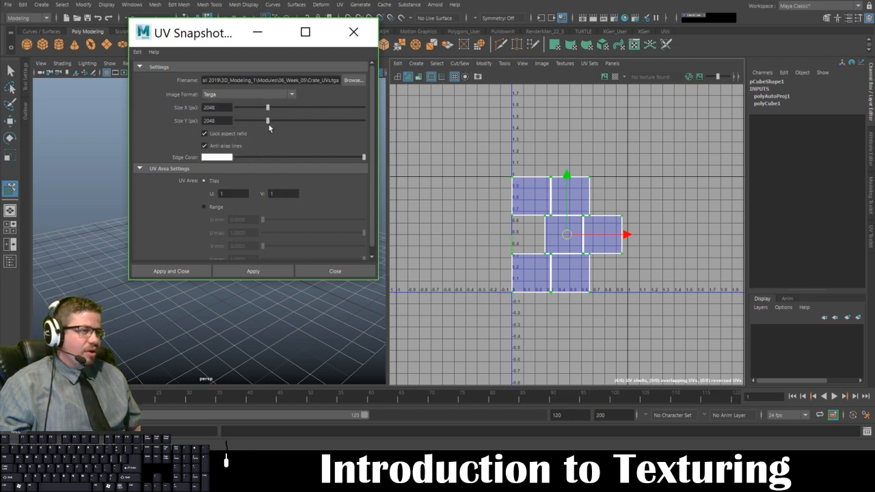
# Set the UV snapshot size to 1024 by 1024 pixels with the aspect ratio locked
pyautogui.doubleClick(208, 108)
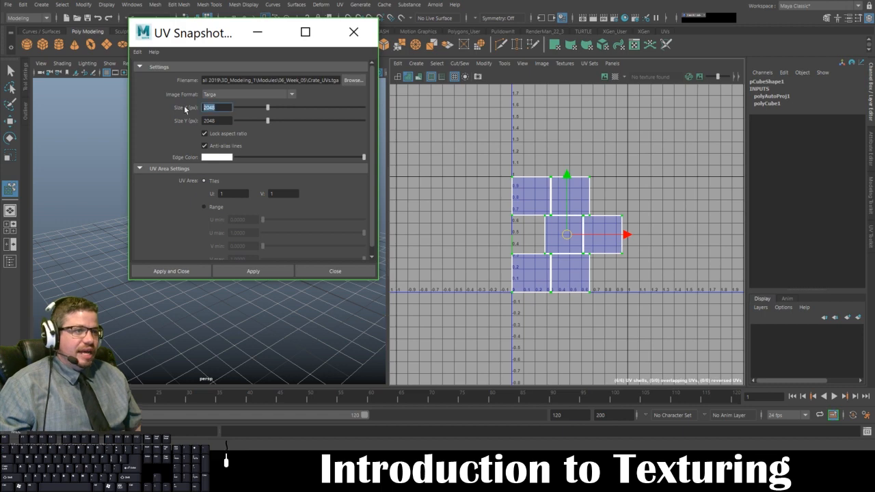
pyautogui.moveTo(217, 121); pyautogui.dragTo(161, 121)
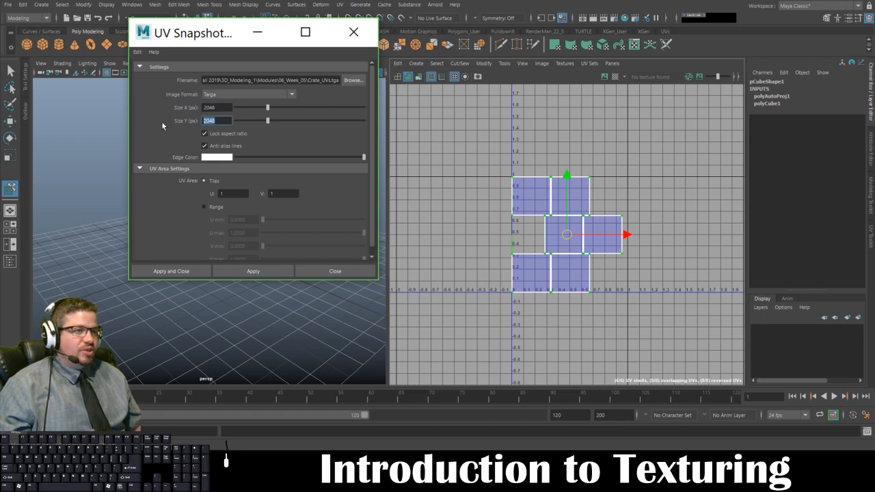
pyautogui.moveTo(218, 107); pyautogui.dragTo(148, 106)
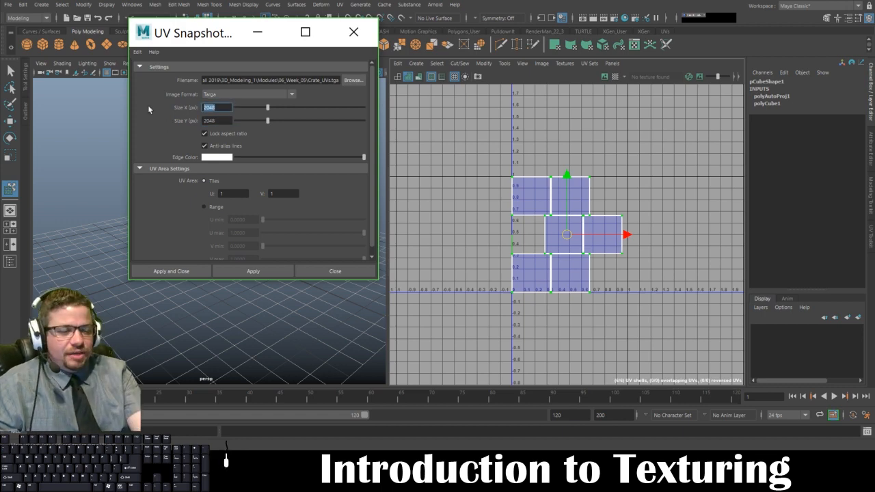
pyautogui.write('1024')
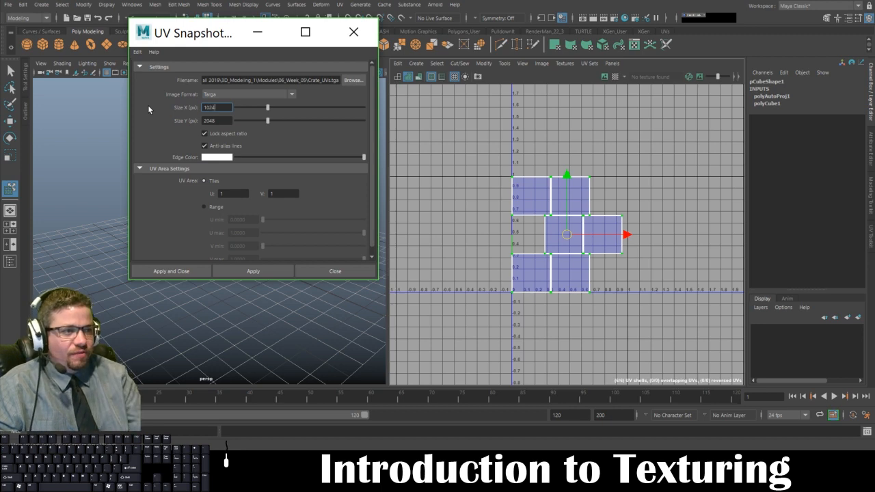
pyautogui.moveTo(218, 121); pyautogui.dragTo(167, 117)
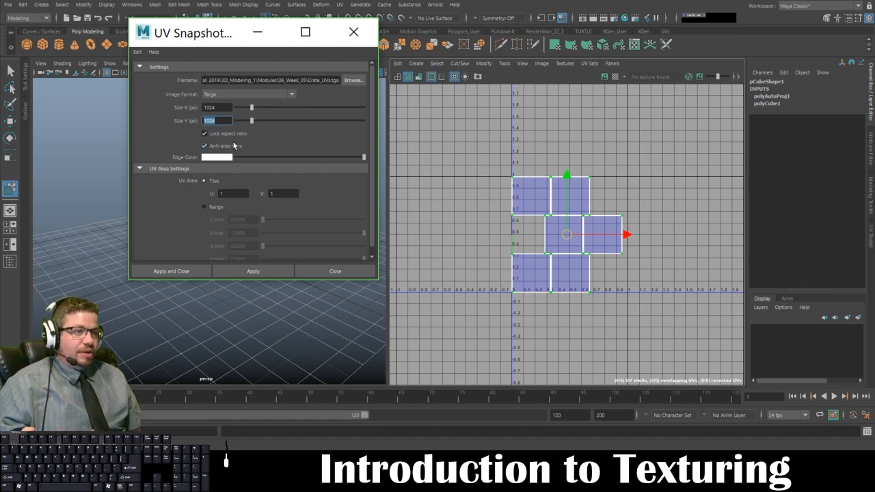
# Export the UV snapshot with the current settings, overwrite the existing Crate_UVs.tga, and close the snapshot options
pyautogui.click(178, 272)
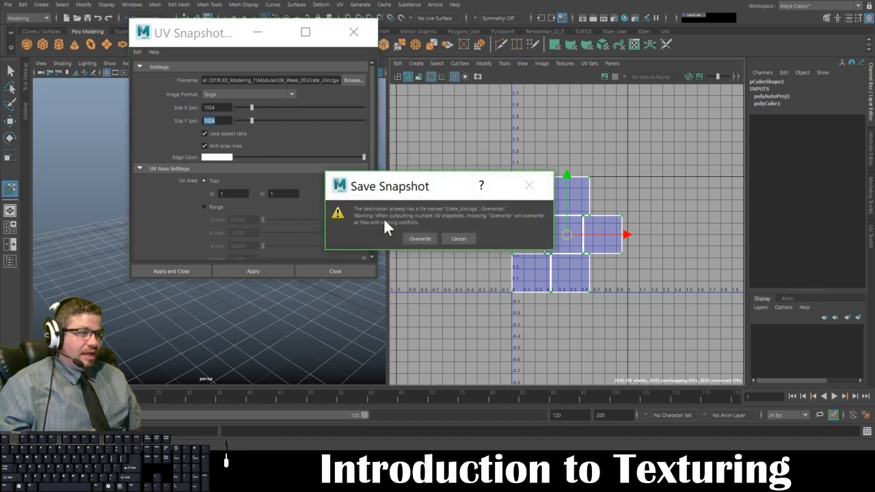
pyautogui.click(417, 238)
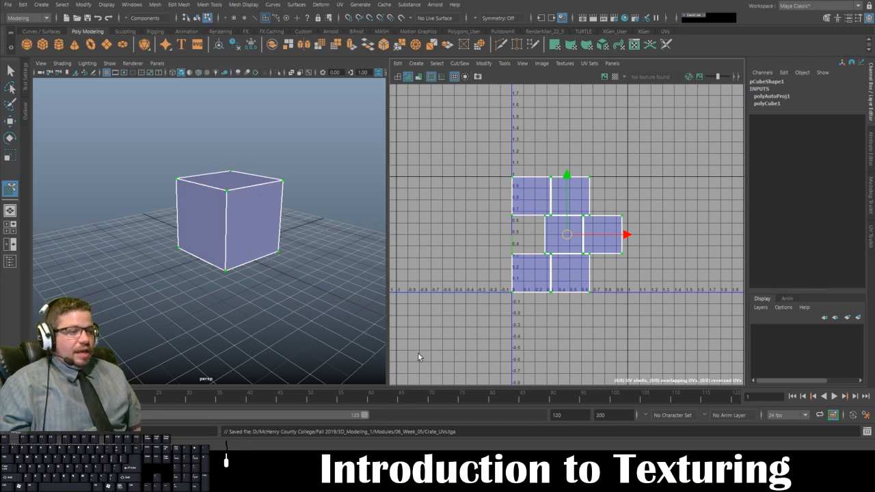
# Switch to Photoshop and open Crate_UVs.tga alongside the TexturesCom_Cargo0095_S.jpg crate photo
pyautogui.moveTo(279, 478)
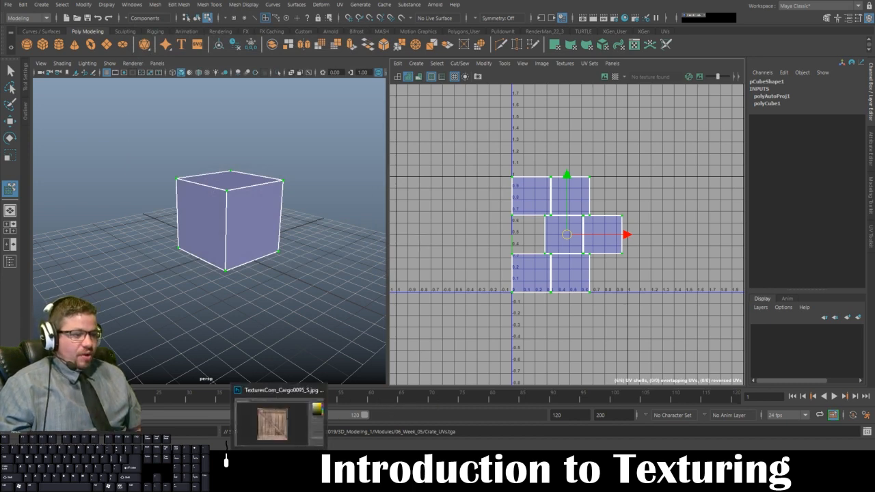
pyautogui.click(277, 424)
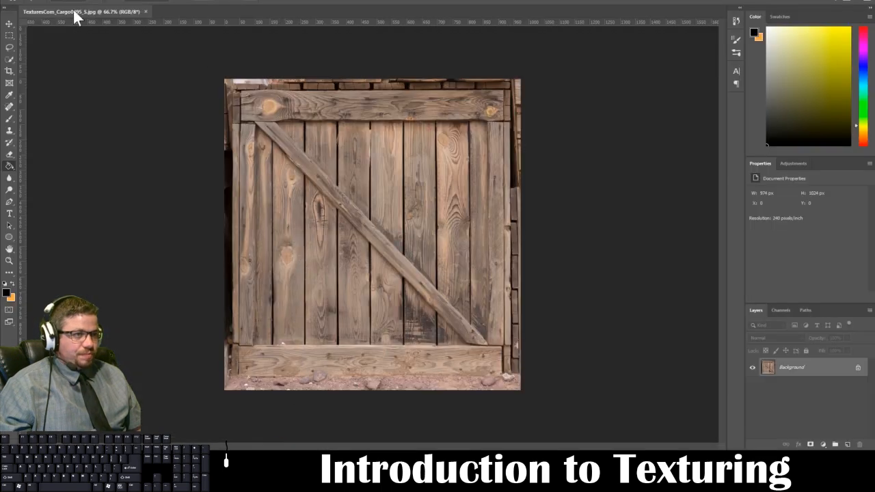
pyautogui.click(26, 1)
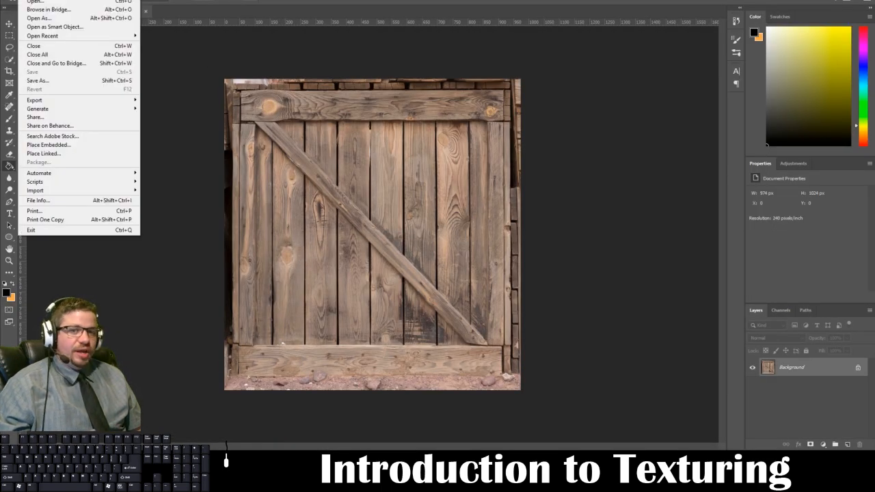
pyautogui.click(31, 2)
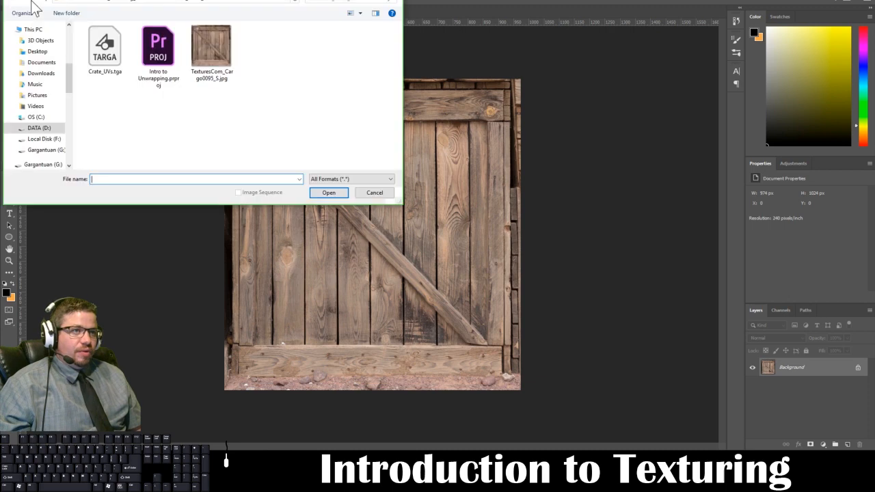
pyautogui.click(101, 59)
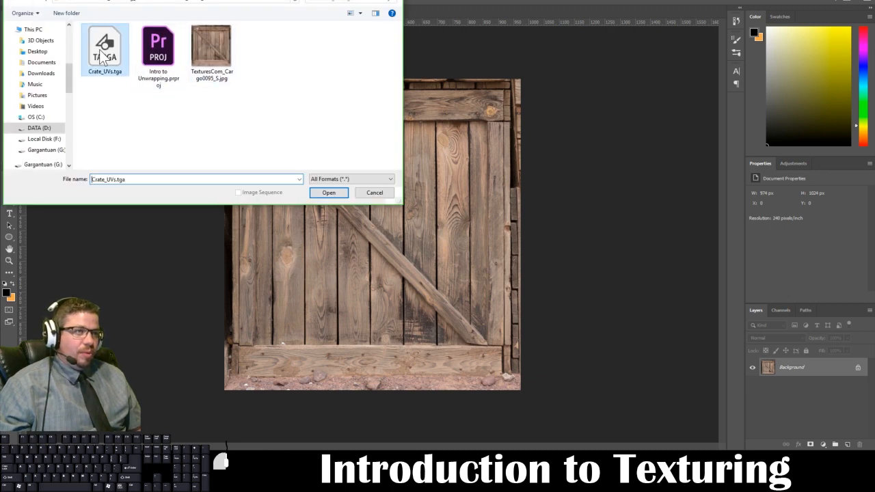
pyautogui.click(319, 192)
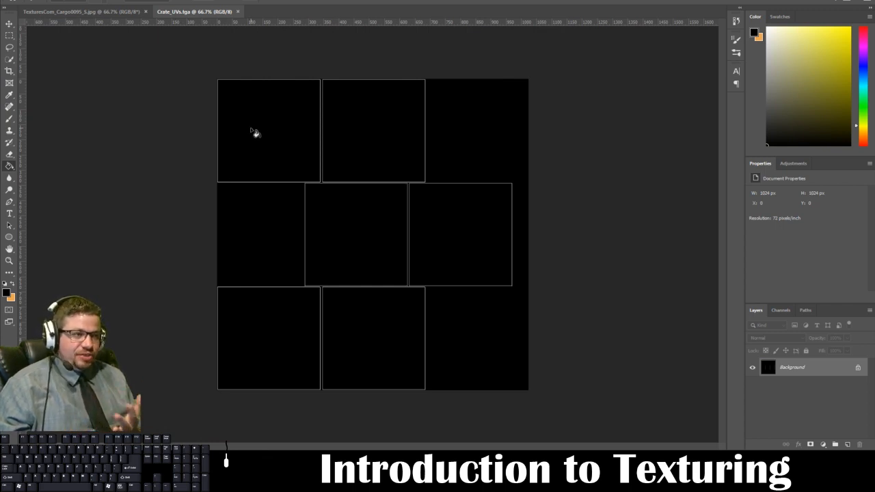
pyautogui.click(117, 12)
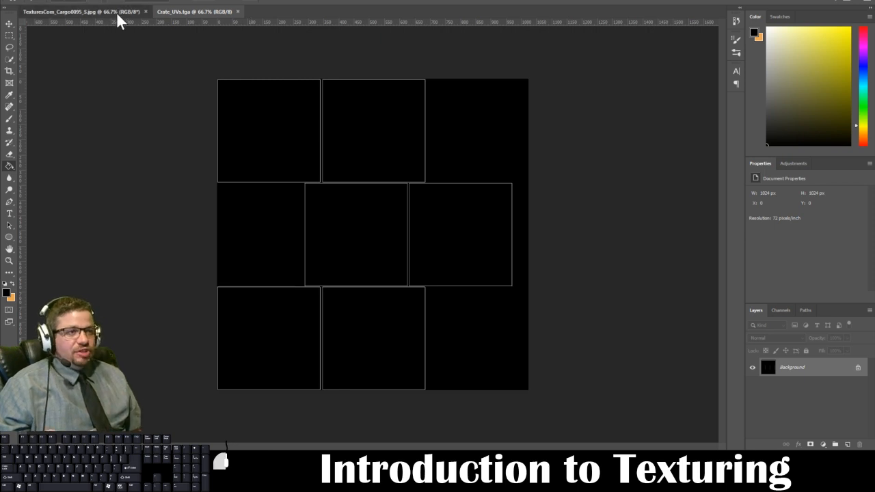
pyautogui.click(188, 13)
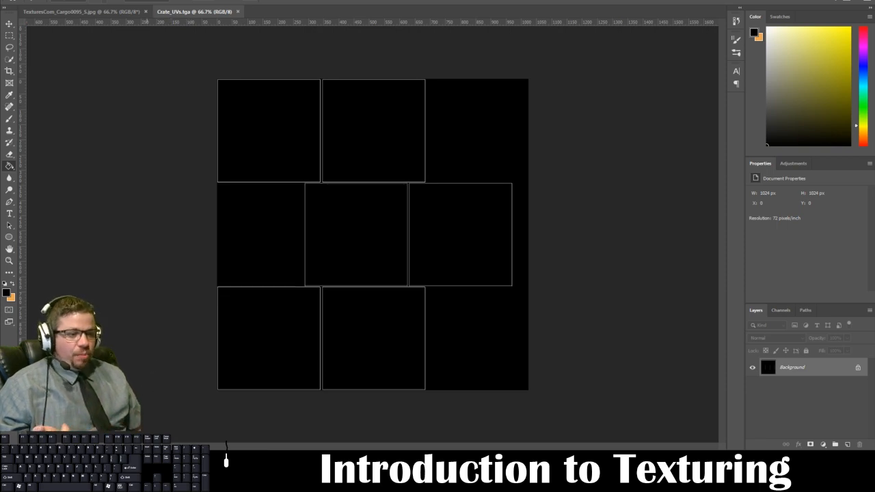
# Switch to the web browser showing textures.com and search the texture library for "crates"
pyautogui.click(206, 428)
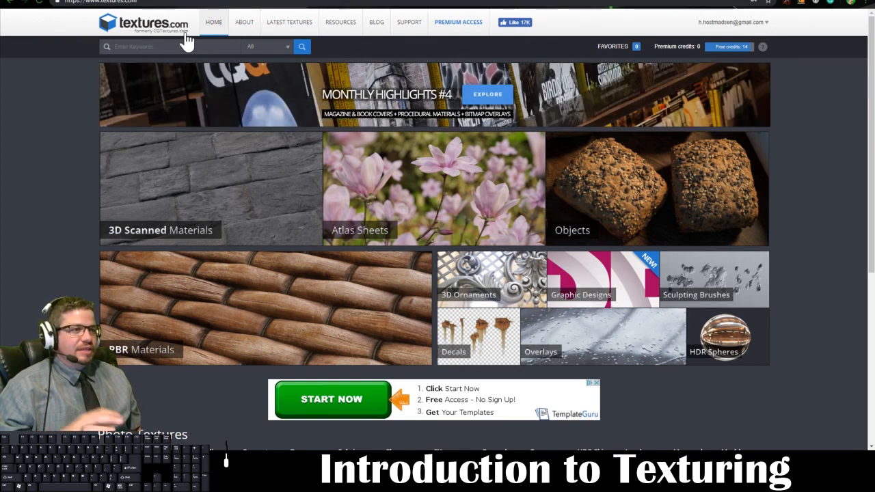
pyautogui.click(186, 44)
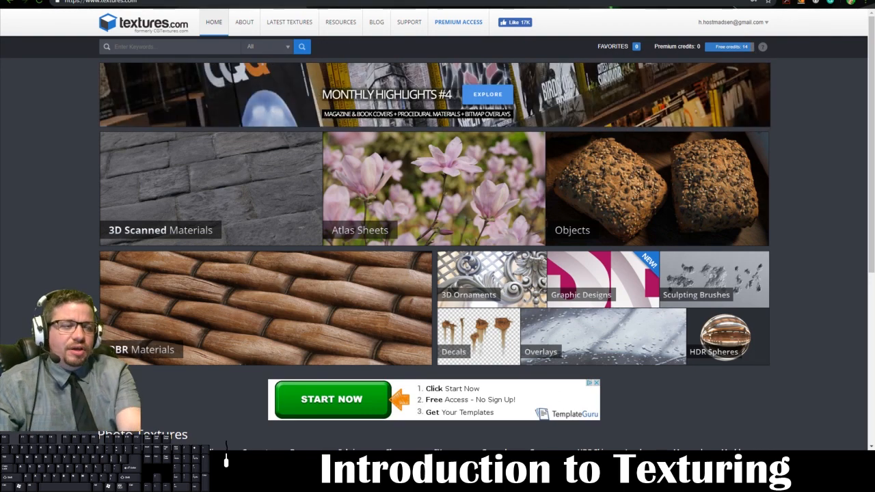
pyautogui.write('a')
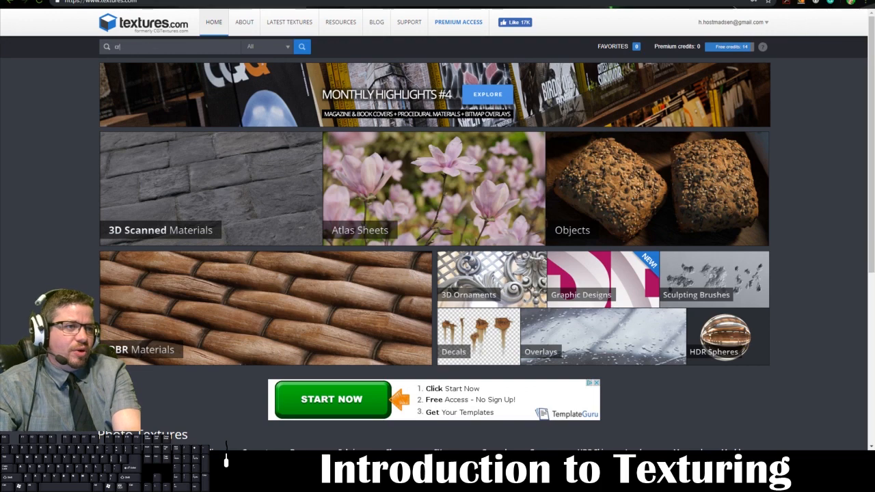
pyautogui.write('rates')
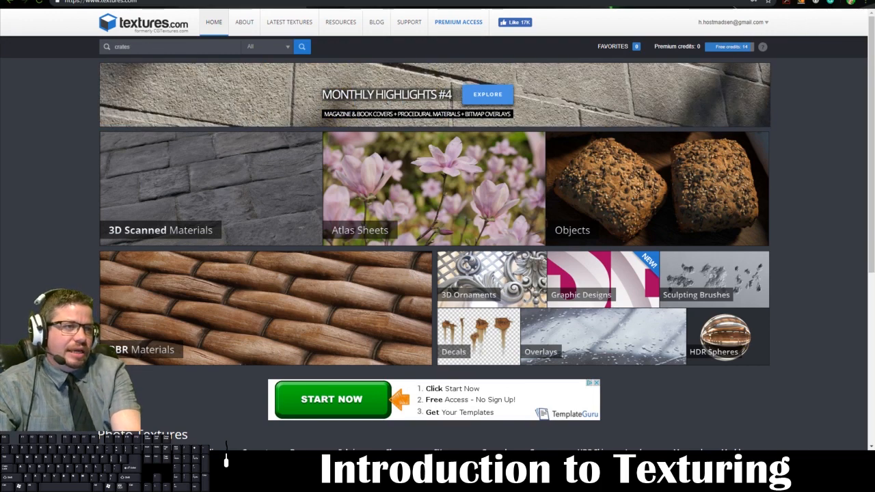
pyautogui.press('Return')
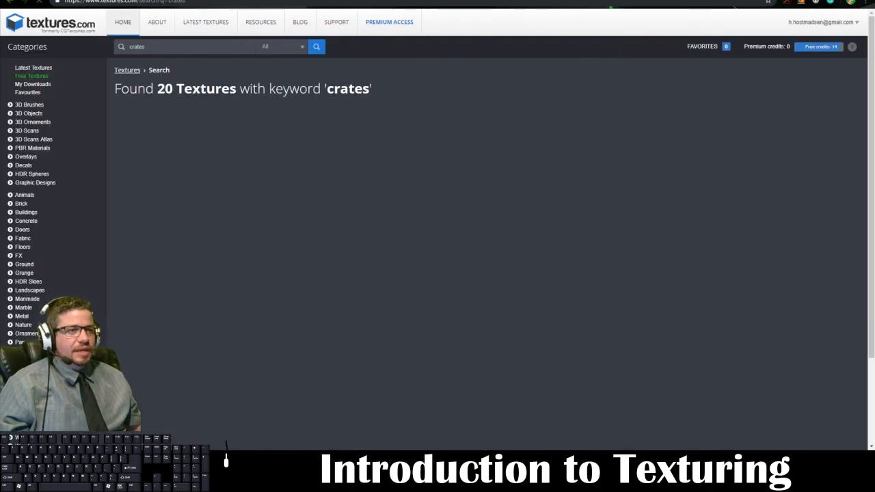
pyautogui.moveTo(115, 88); pyautogui.dragTo(237, 88)
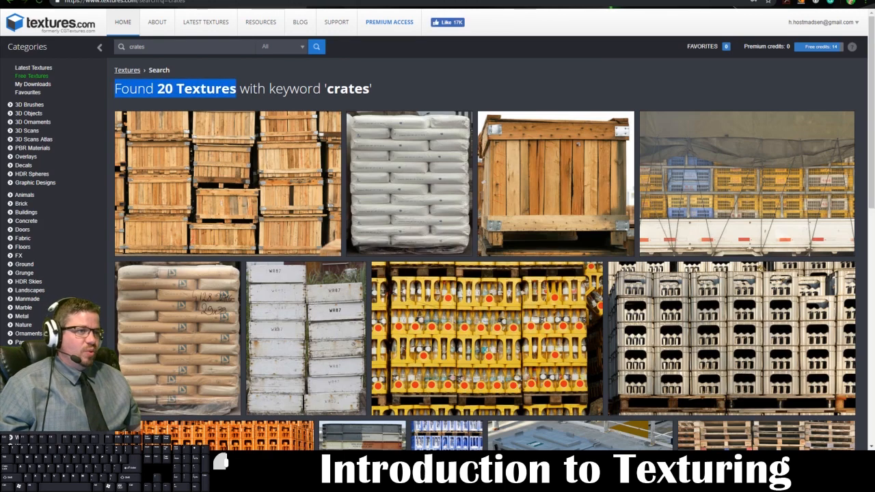
pyautogui.click(237, 89)
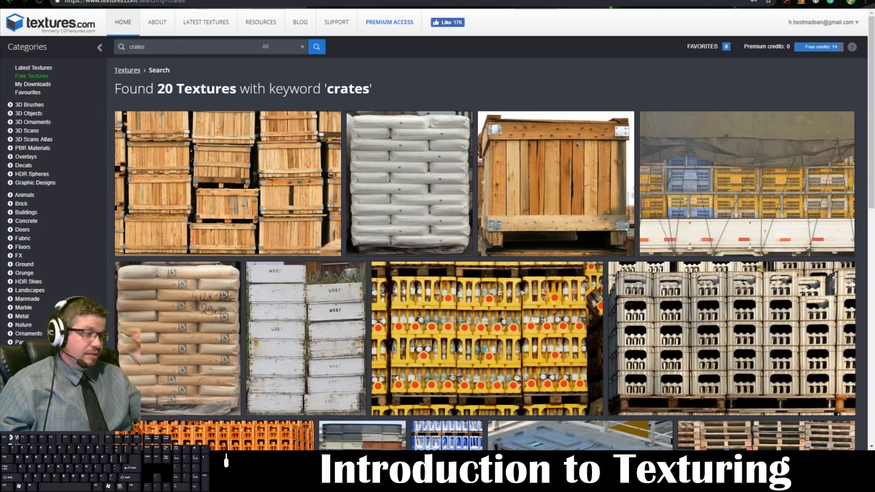
# Change the texture search keyword to "crate" and browse the resulting textures
pyautogui.click(146, 46)
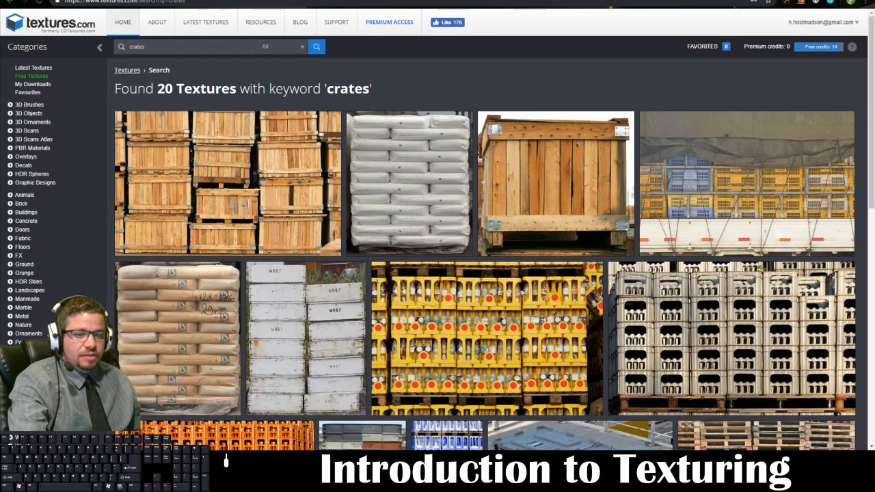
pyautogui.press('BackSpace')
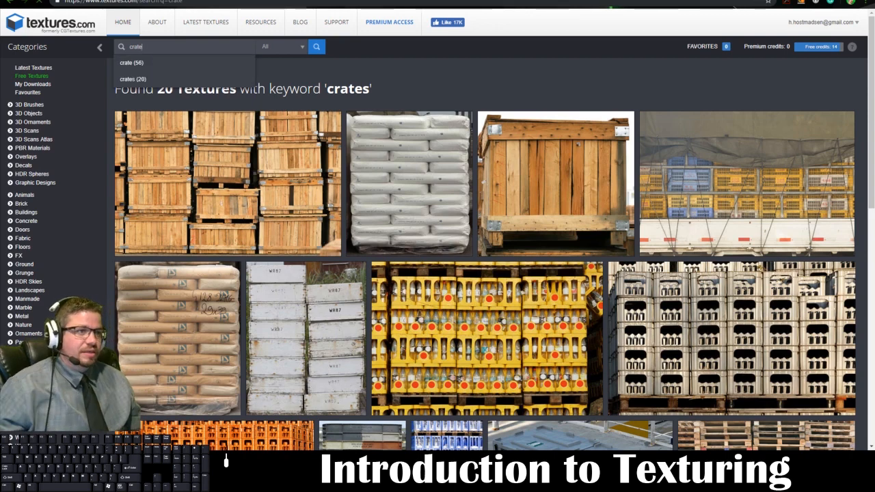
pyautogui.press('Return')
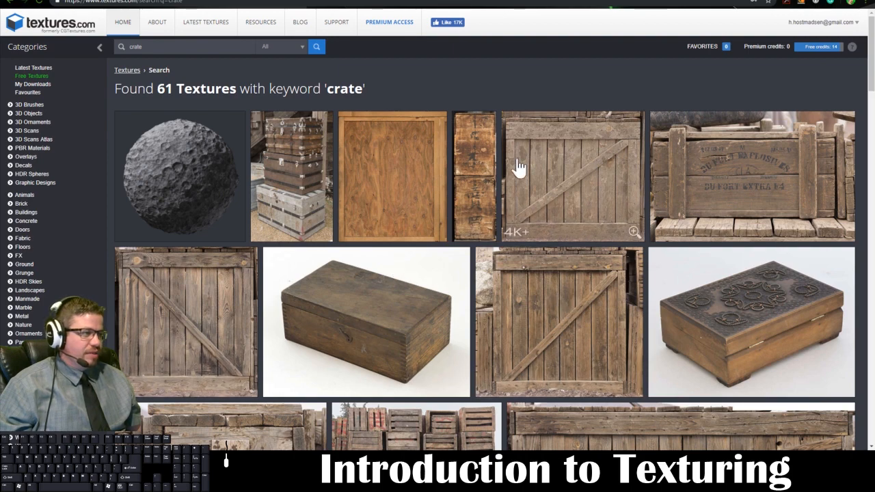
pyautogui.scroll(-2, 288, 322)
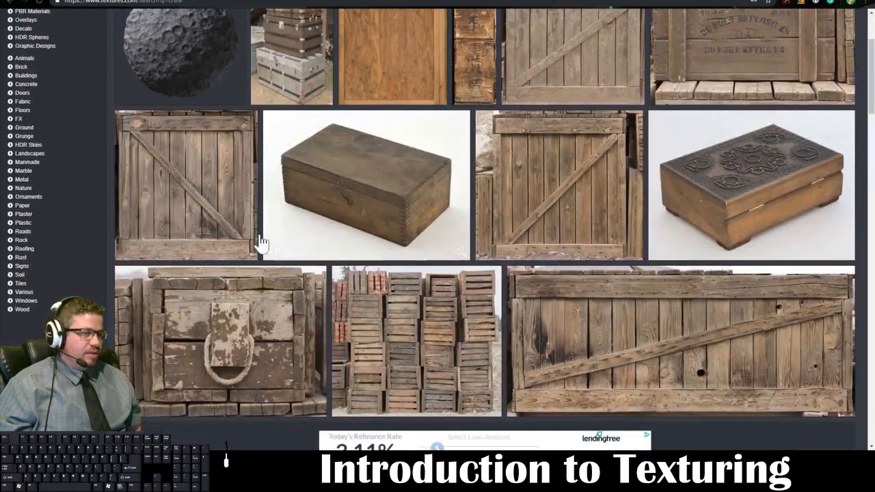
pyautogui.scroll(2, 239, 318)
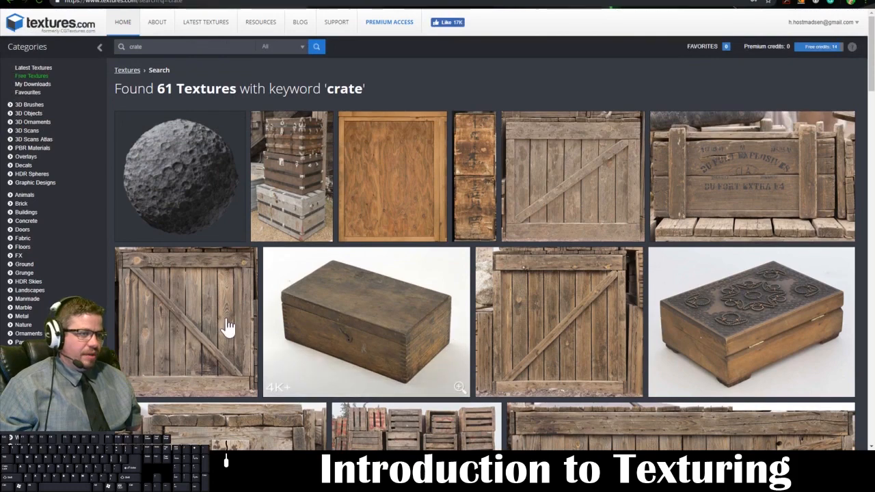
# Open the Cargo0095 wooden crate texture page and review its download sizes and license information section
pyautogui.click(203, 311)
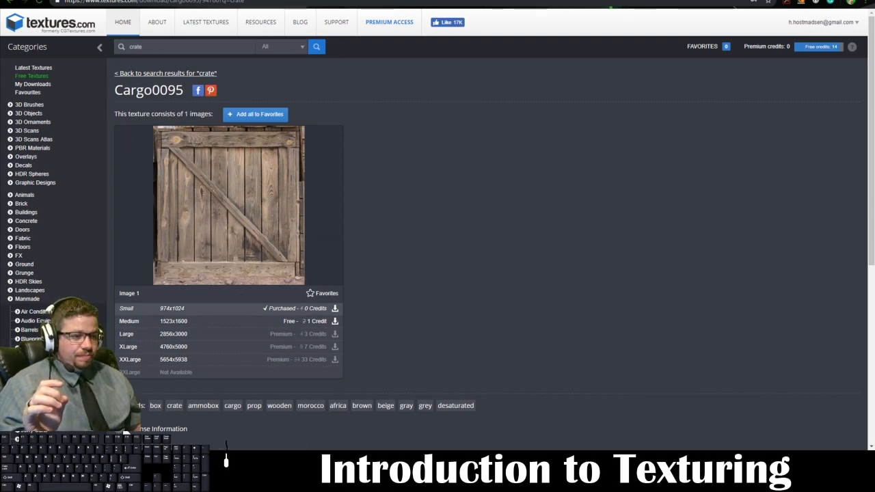
pyautogui.scroll(-3, 155, 419)
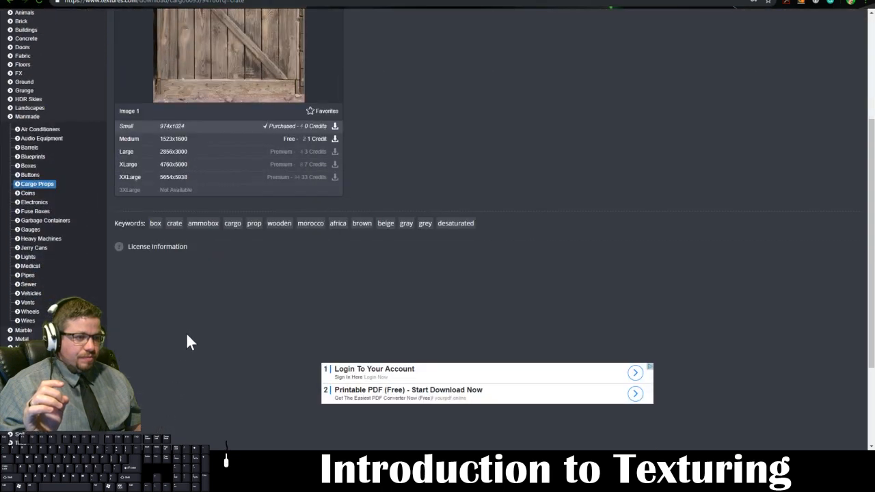
pyautogui.scroll(3, 188, 335)
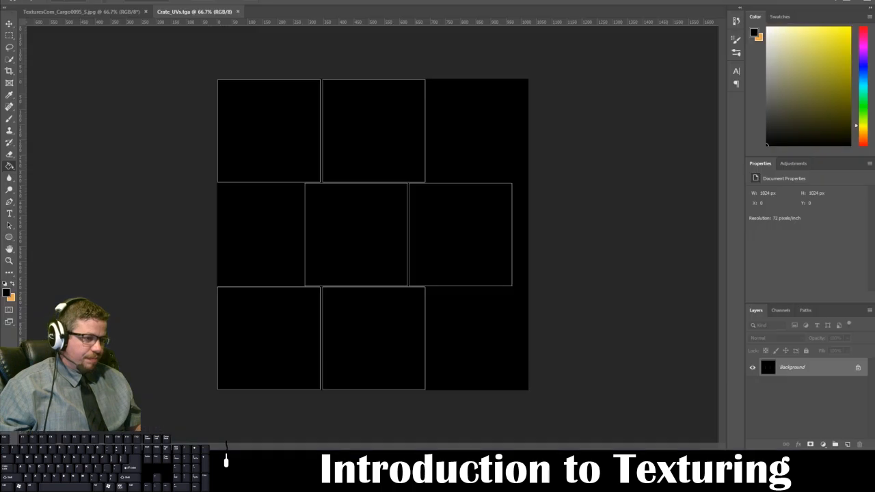
# Switch back to Photoshop, reorder the open documents so Crate_UVs.tga comes before the crate photo, and compare both images
pyautogui.click(113, 12)
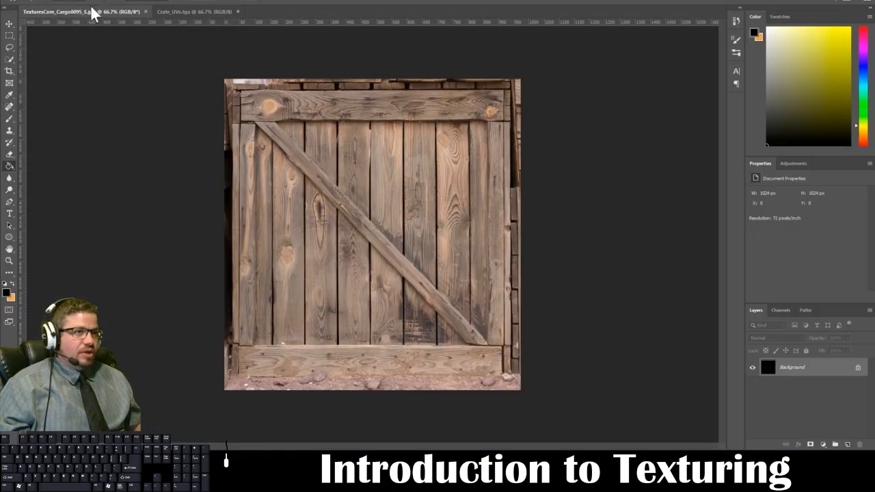
pyautogui.moveTo(88, 8); pyautogui.dragTo(157, 14)
pyautogui.click(62, 12)
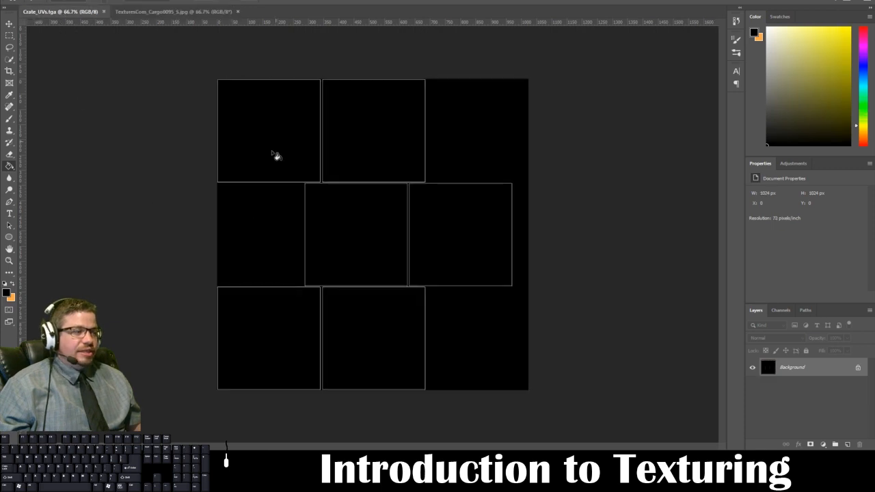
pyautogui.click(151, 12)
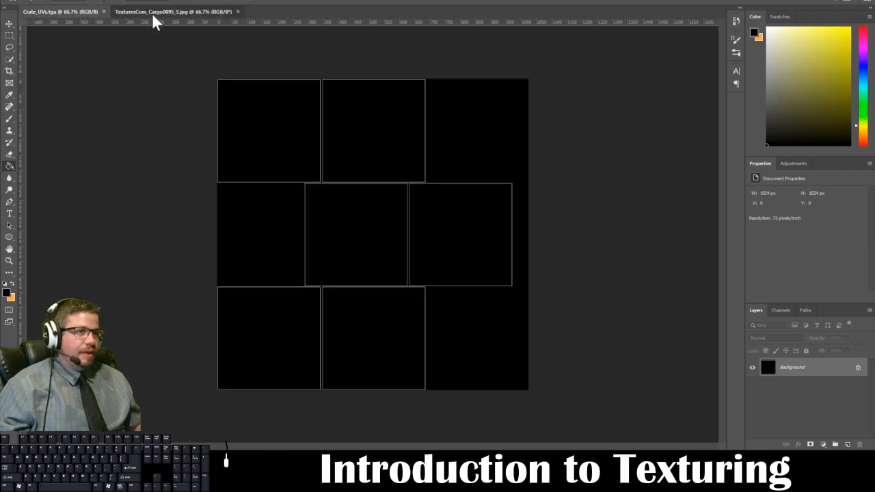
pyautogui.click(80, 11)
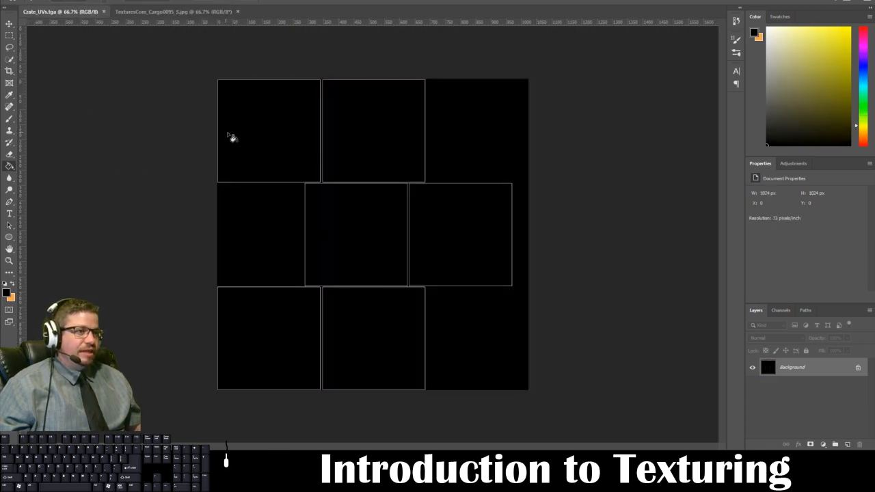
# Duplicate the Background layer in the TexturesCom_Cargo0095_S.jpg document
pyautogui.click(176, 14)
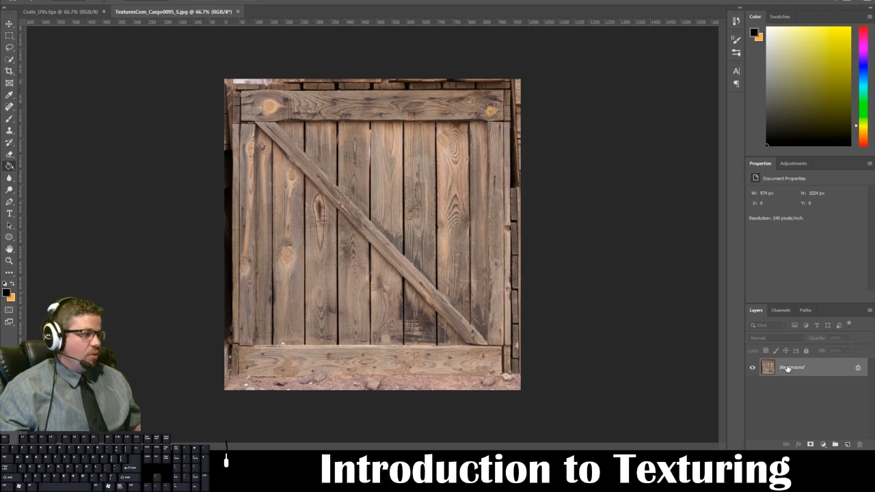
pyautogui.moveTo(788, 370); pyautogui.dragTo(847, 445)
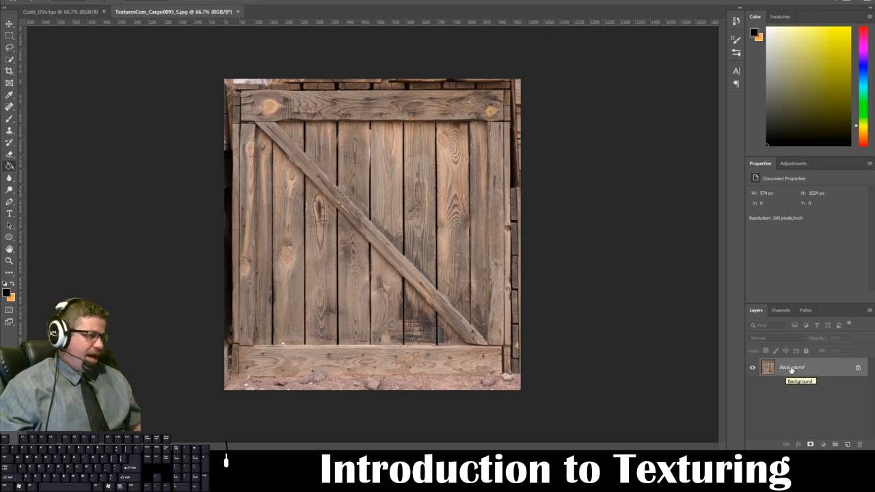
pyautogui.moveTo(791, 369); pyautogui.dragTo(847, 443)
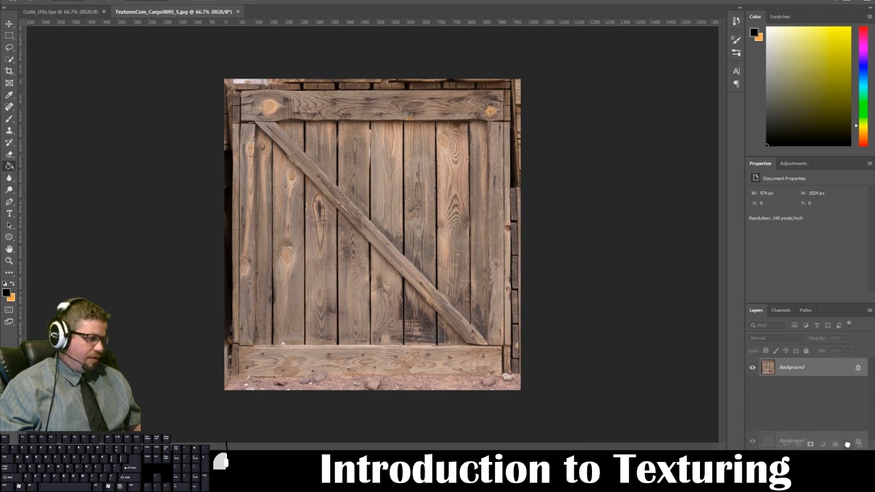
pyautogui.moveTo(847, 445); pyautogui.dragTo(847, 445)
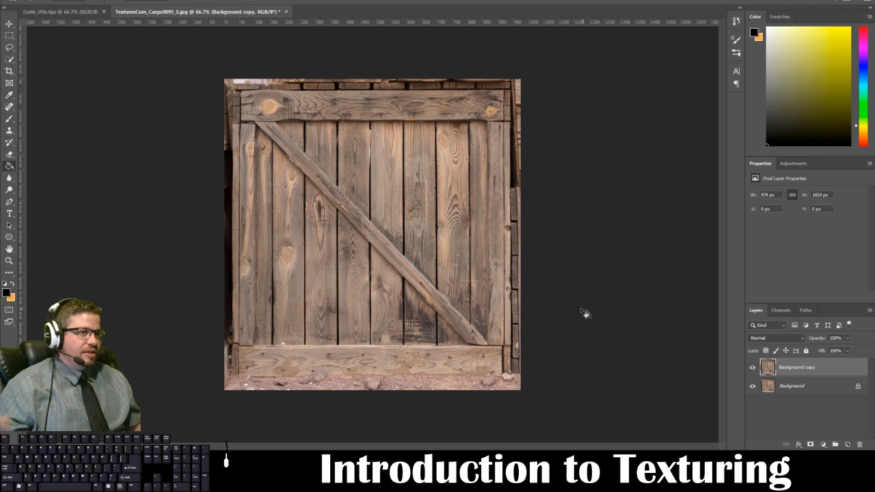
# Select the wooden crate front, about 870 by 938 px, with the Rectangular Marquee tool, leaving out the surrounding background
pyautogui.click(13, 36)
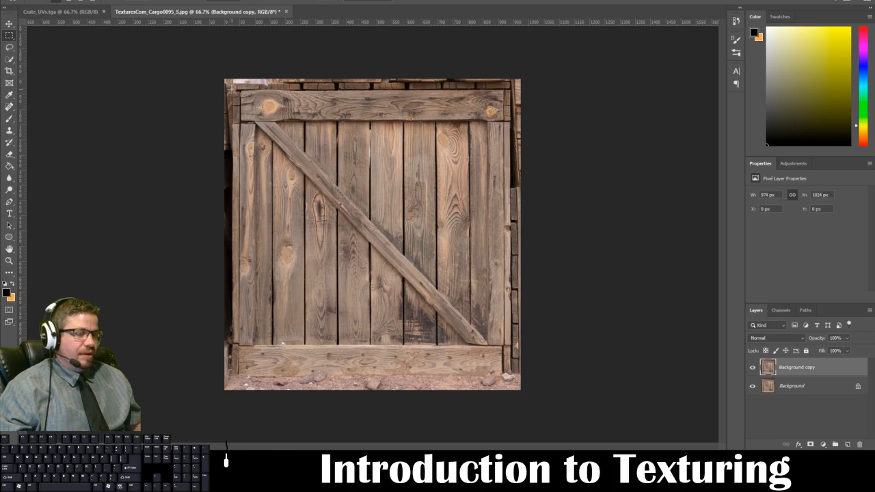
pyautogui.hotkey('ctrl', '+')
pyautogui.hotkey('ctrl', '+')
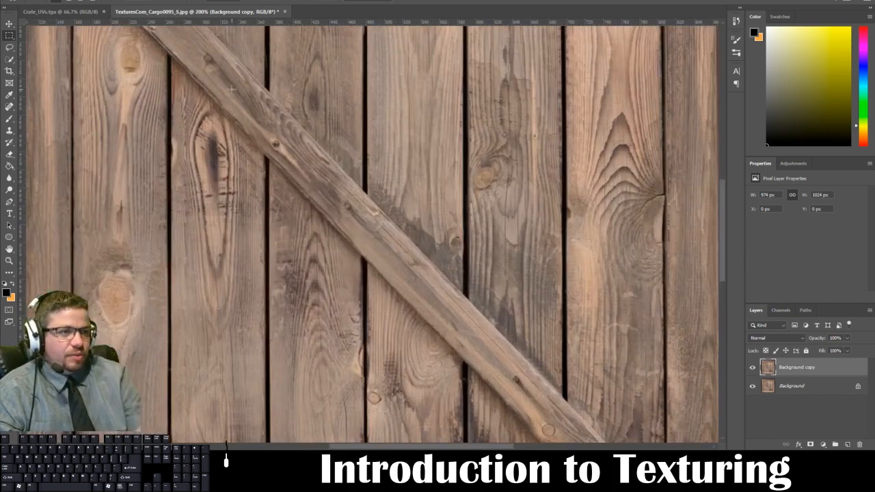
pyautogui.moveTo(231, 88); pyautogui.dragTo(354, 290)
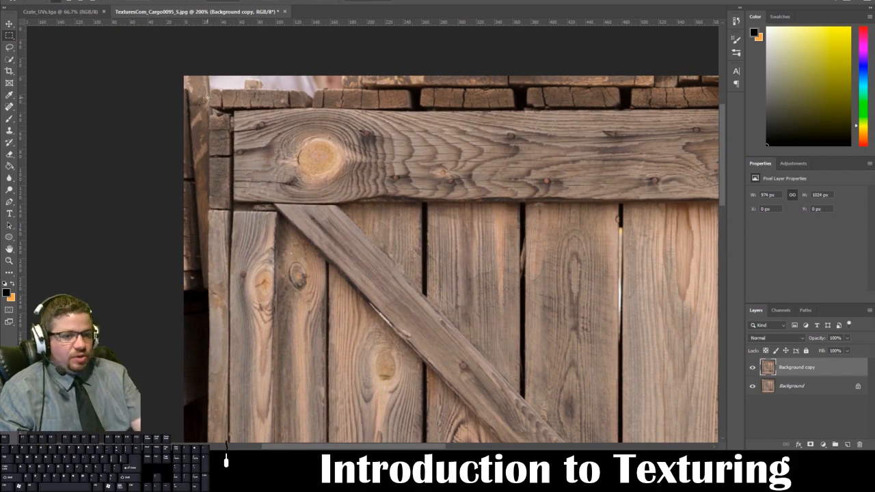
pyautogui.hotkey('ctrl', '-')
pyautogui.hotkey('ctrl', '-')
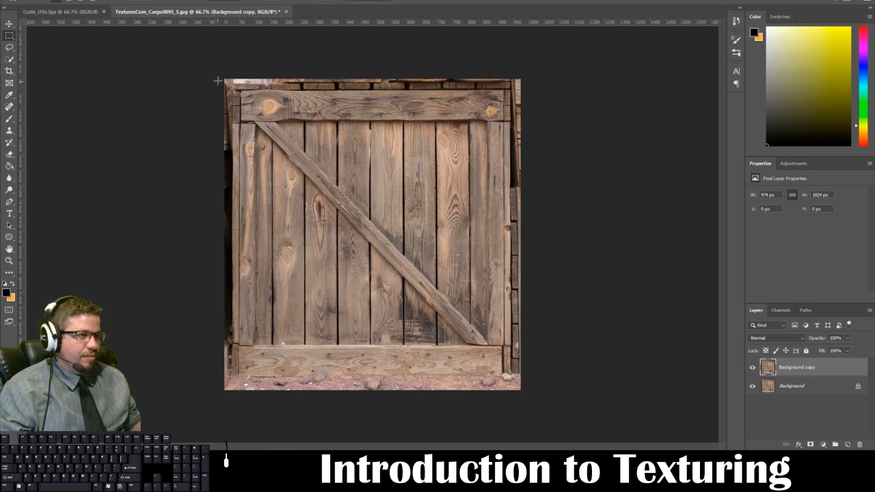
pyautogui.moveTo(241, 88); pyautogui.dragTo(506, 375)
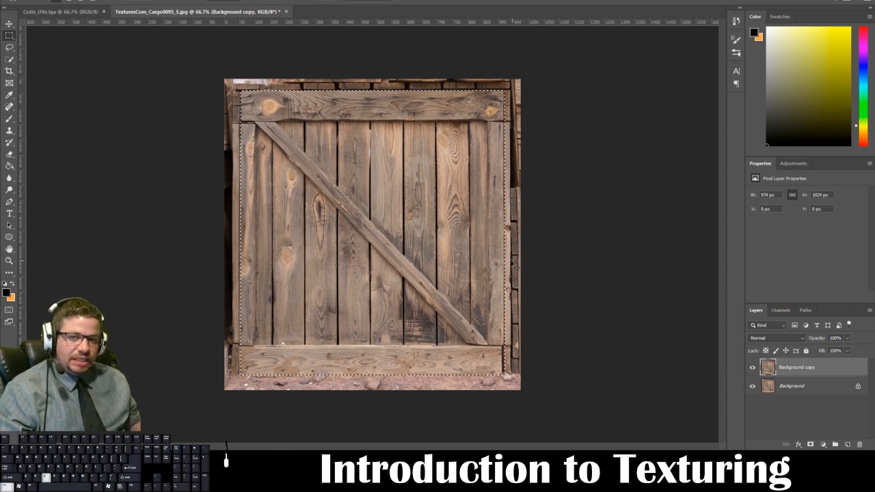
# Copy the selected crate area and paste it into the Crate_UVs.tga document as a new layer
pyautogui.click(41, 0)
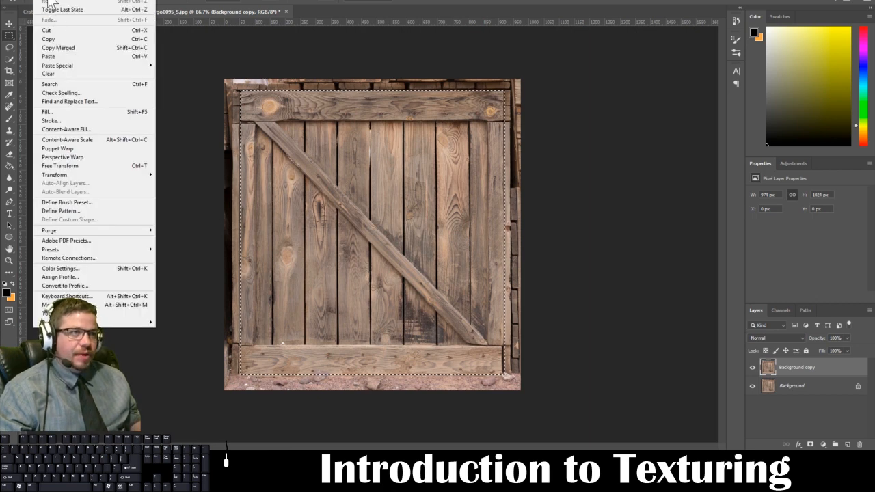
pyautogui.click(60, 45)
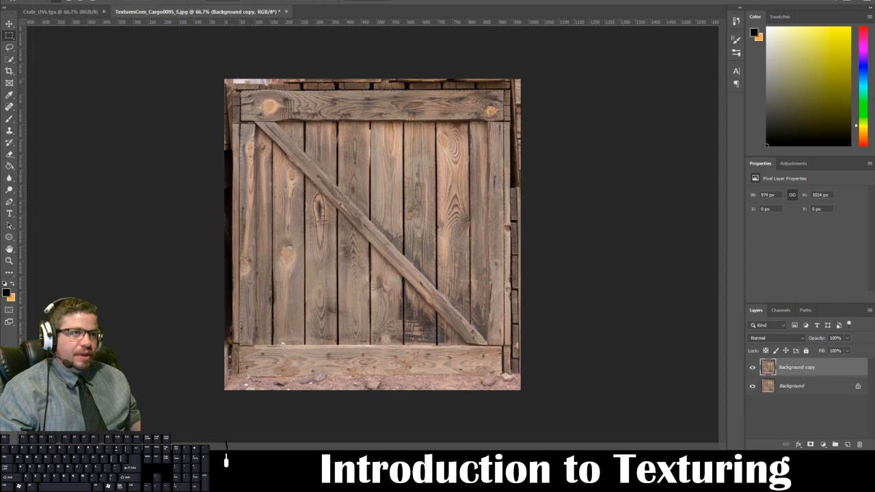
pyautogui.click(53, 13)
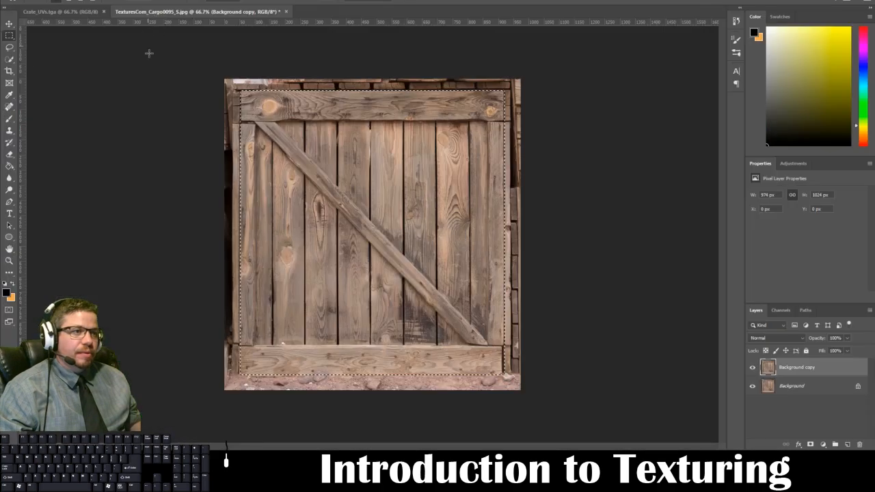
pyautogui.click(68, 11)
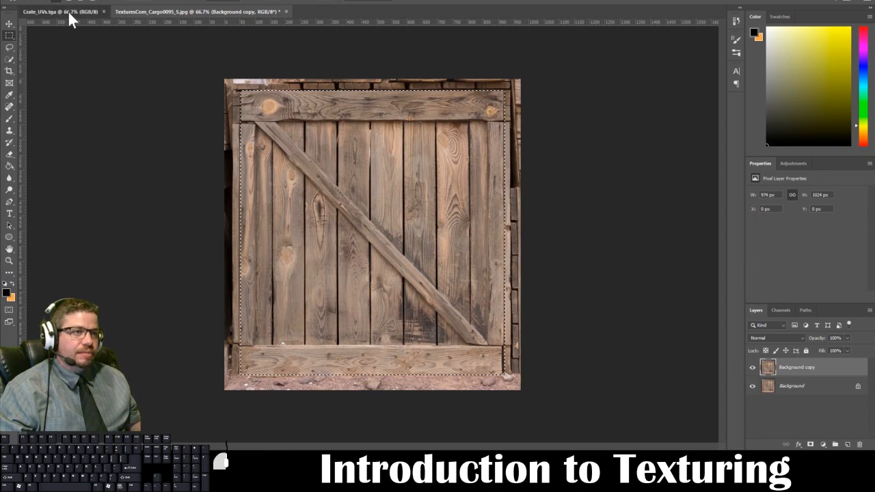
pyautogui.click(161, 12)
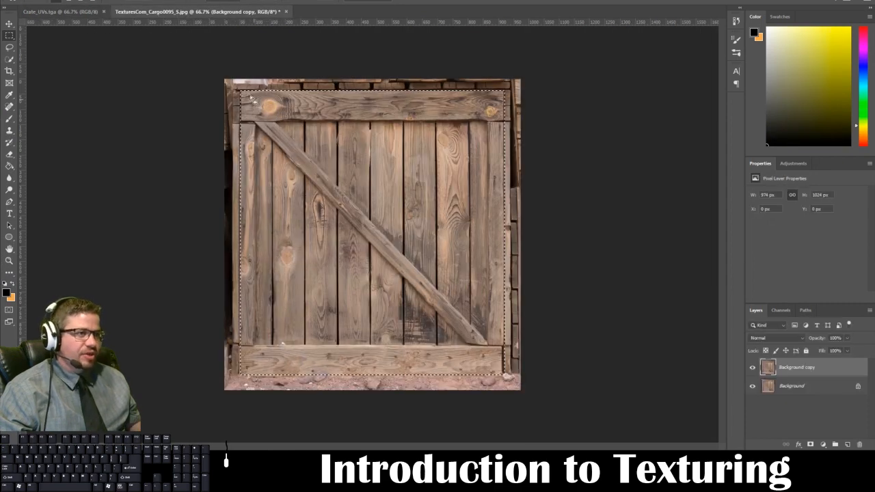
pyautogui.click(10, 37)
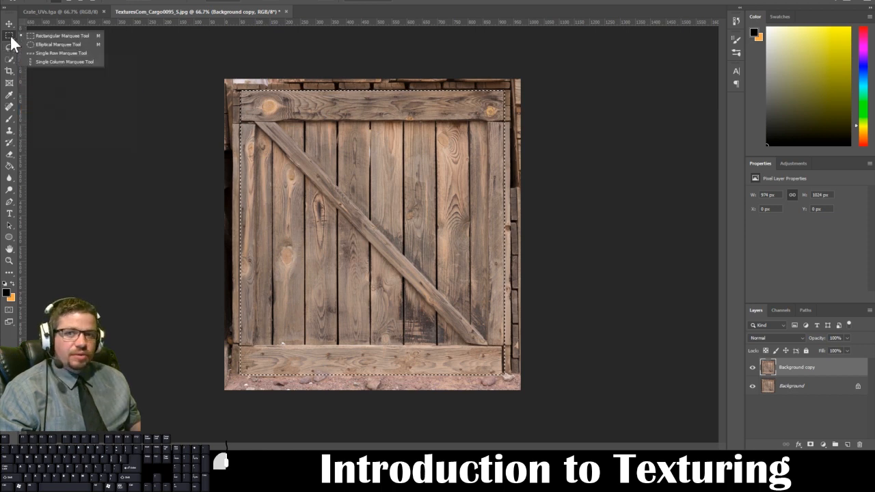
pyautogui.click(85, 11)
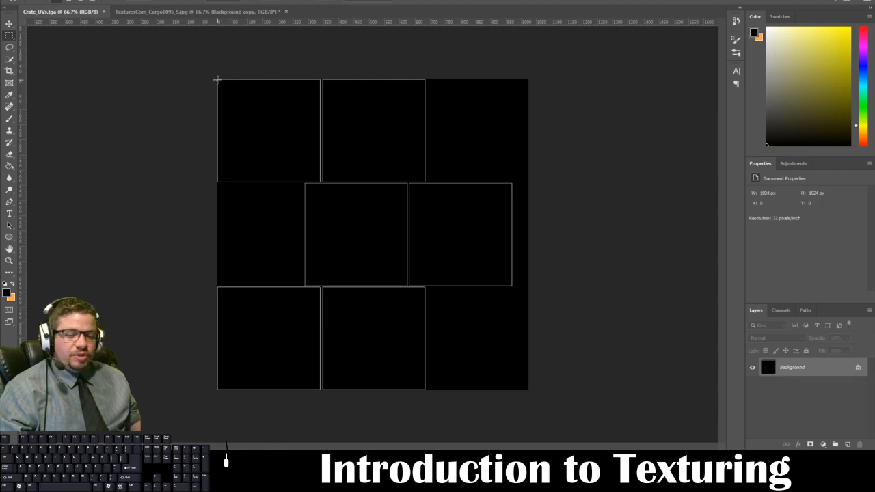
pyautogui.hotkey('ctrl', 'v')
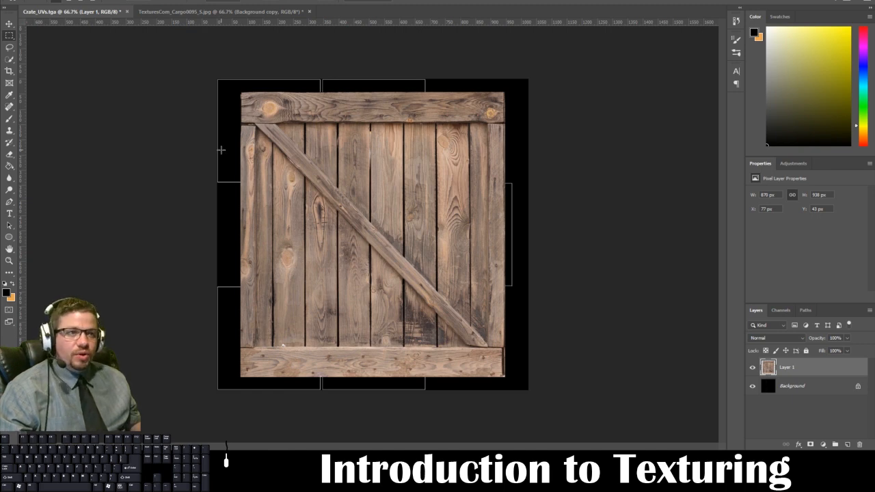
pyautogui.hotkey('ctrl', 't')
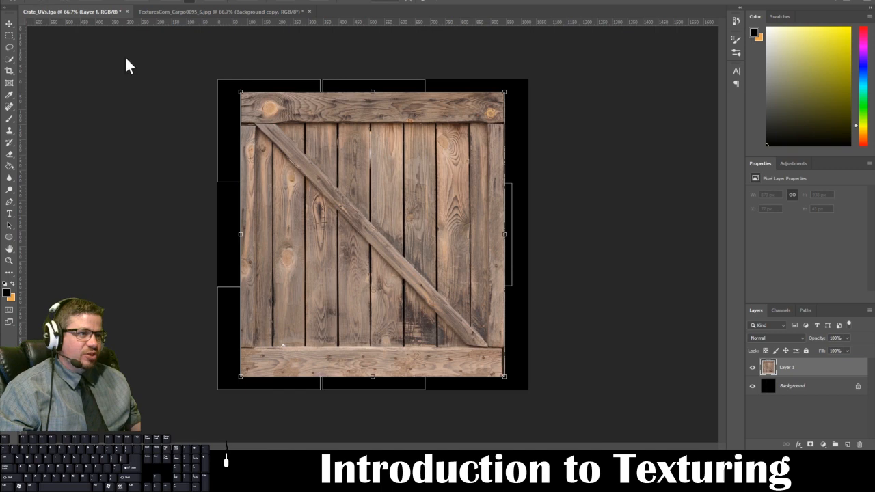
pyautogui.press('Return')
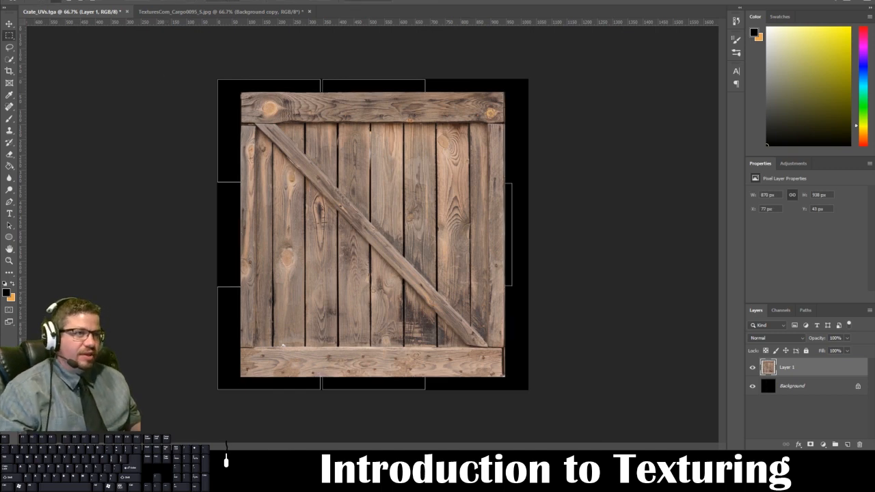
pyautogui.click(41, 1)
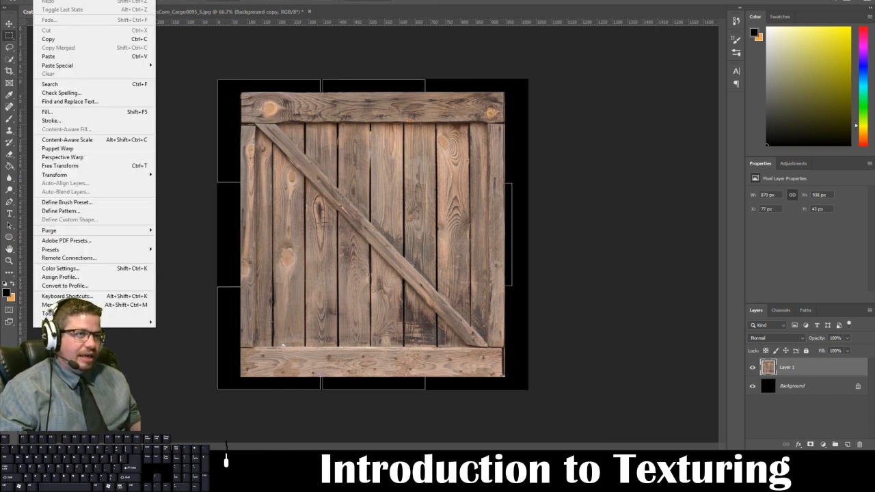
pyautogui.moveTo(76, 174)
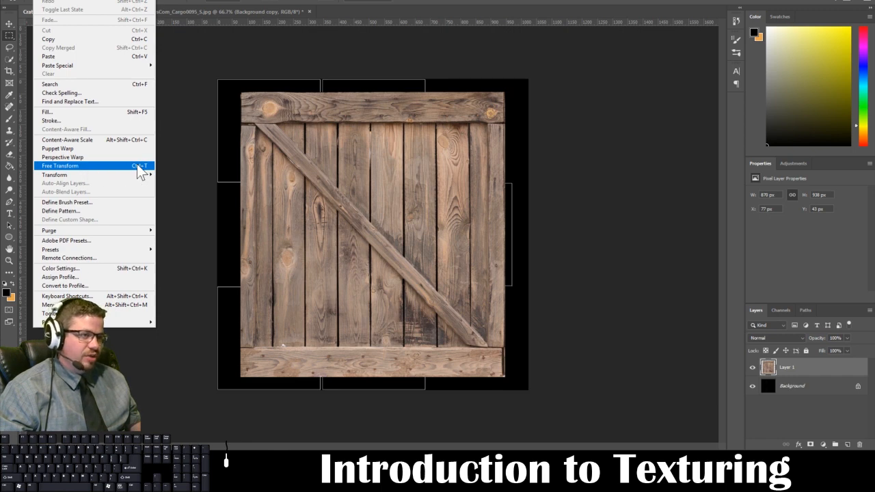
pyautogui.click(346, 166)
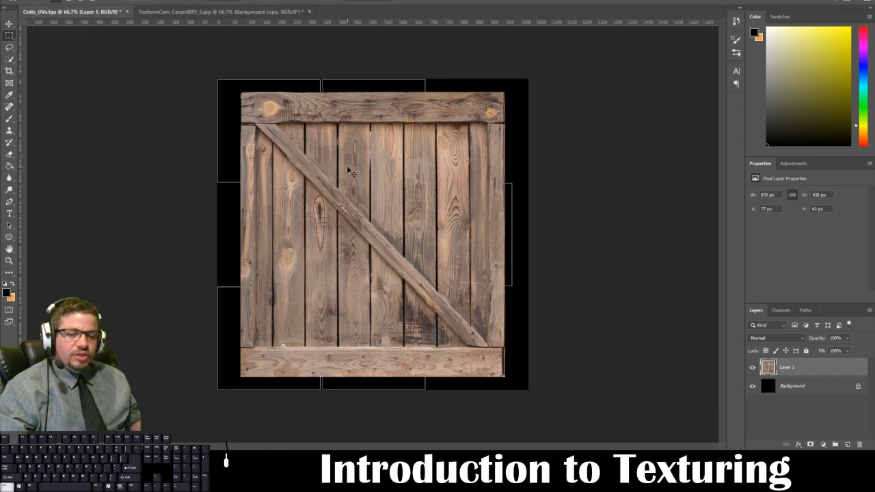
# Free Transform the pasted crate down to about 316 by 341 px and place it in the top-left UV square
pyautogui.hotkey('ctrl', 't')
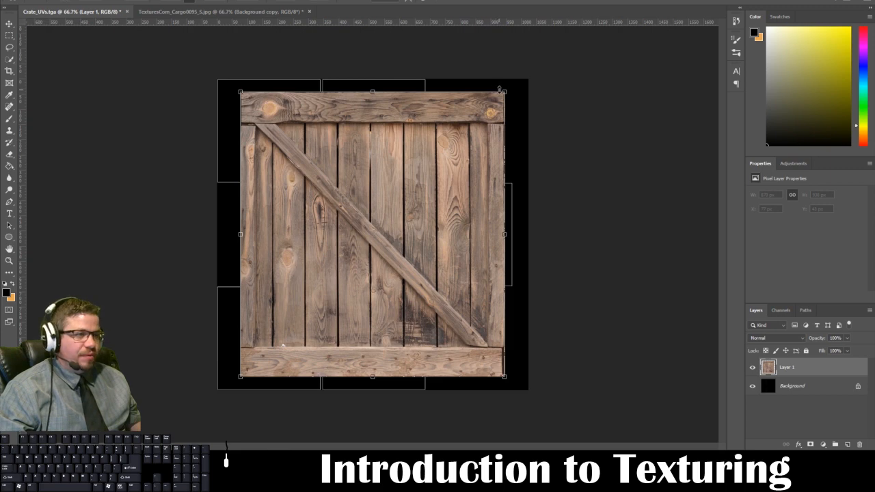
pyautogui.moveTo(505, 90); pyautogui.dragTo(270, 140)
pyautogui.moveTo(313, 303); pyautogui.dragTo(289, 131)
pyautogui.moveTo(335, 205); pyautogui.dragTo(314, 180)
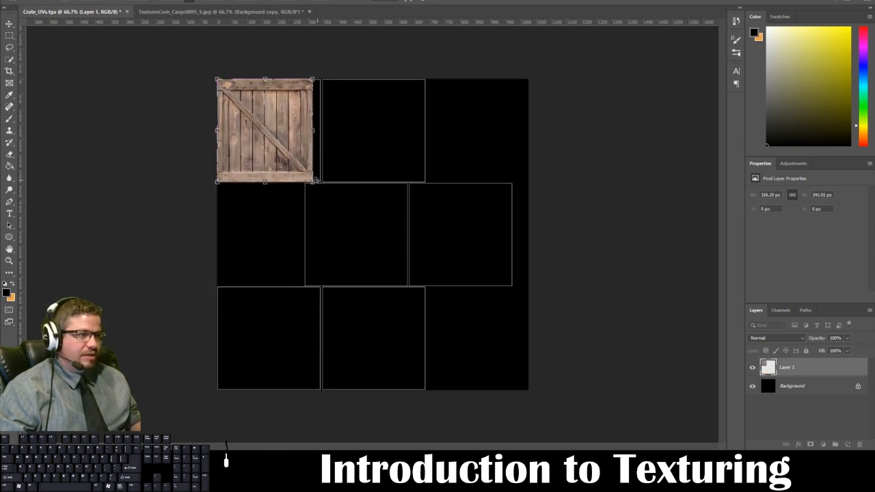
# Stretch the crate's right edge to a width of 343 px so it covers the top-left UV square, and apply the transform
pyautogui.hotkey('ctrl', '+')
pyautogui.hotkey('ctrl', '+')
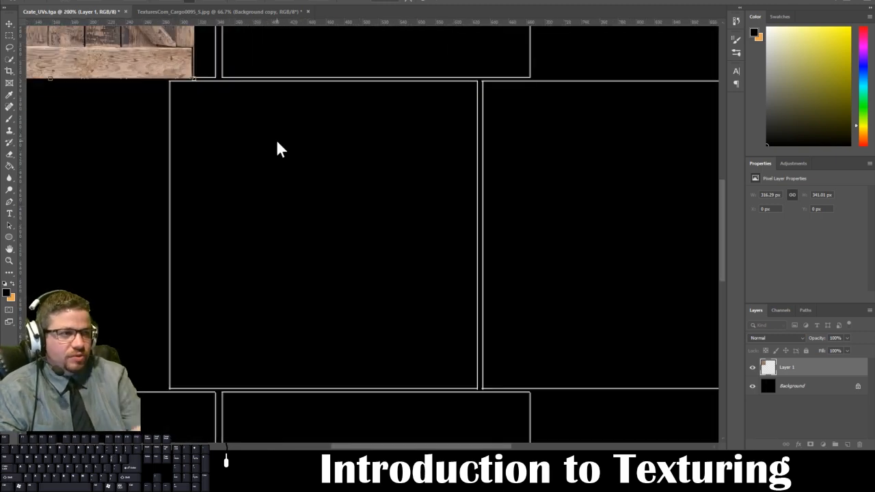
pyautogui.press('space')
pyautogui.moveTo(277, 141); pyautogui.dragTo(421, 407)
pyautogui.moveTo(432, 291)
pyautogui.mouseDown()
pyautogui.moveTo(448, 307)
pyautogui.moveTo(447, 296)
pyautogui.mouseUp()
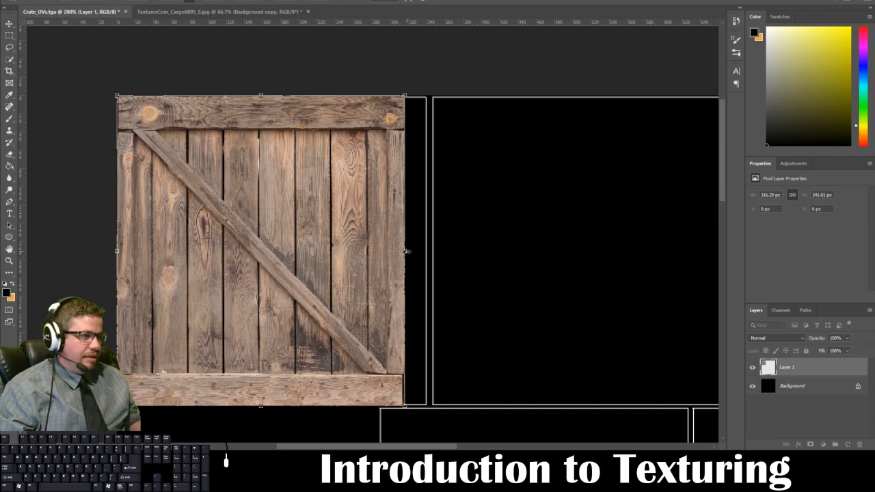
pyautogui.moveTo(406, 251); pyautogui.dragTo(431, 251)
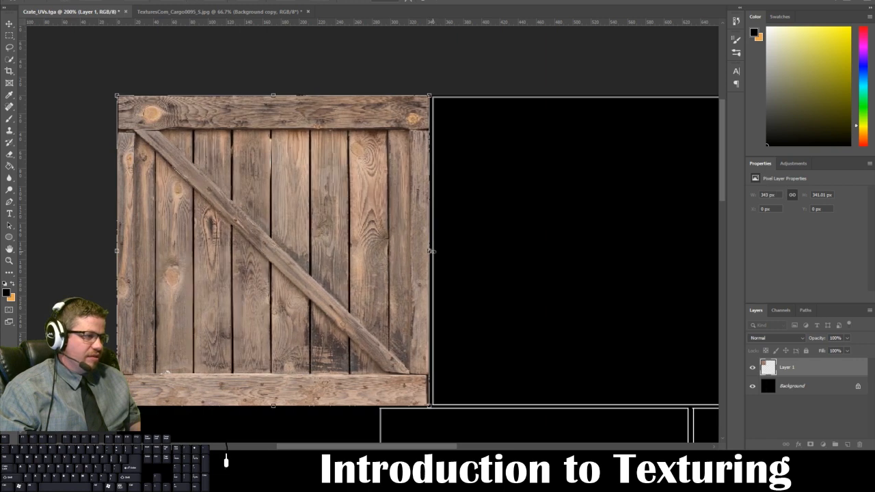
pyautogui.press('Return')
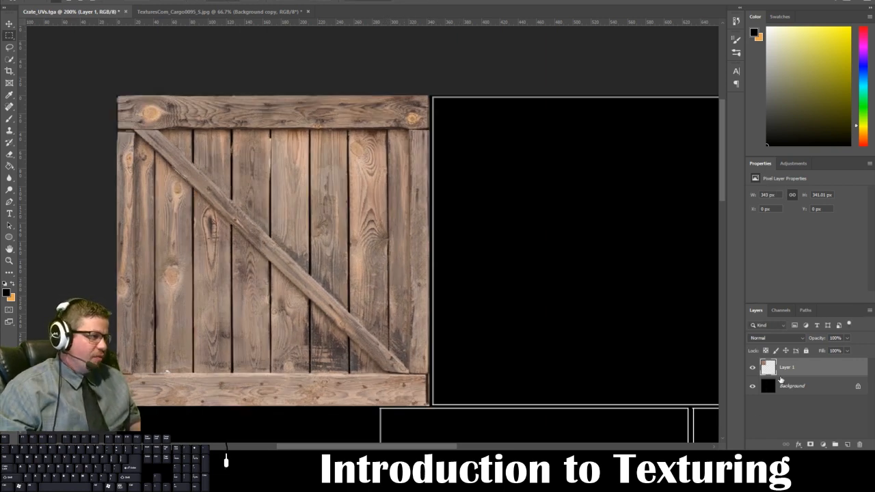
# Duplicate the crate layer Layer 1 and rename the original to Top_Left_Crate
pyautogui.moveTo(790, 371); pyautogui.dragTo(847, 444)
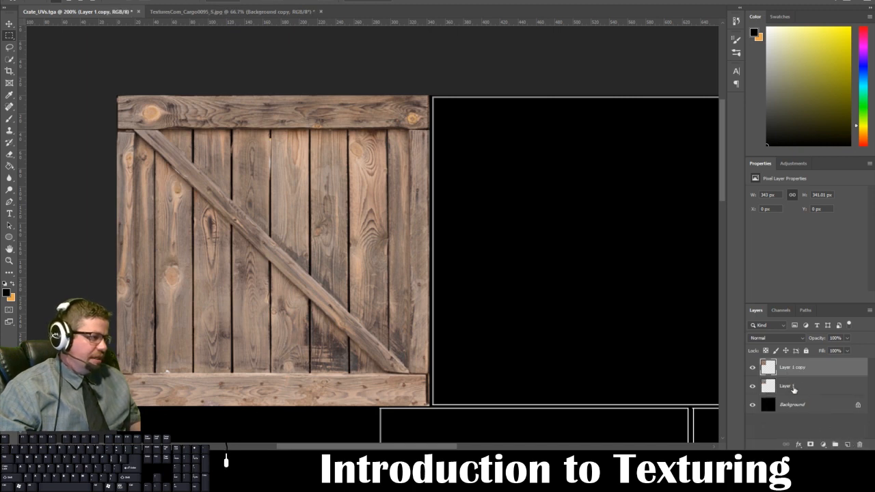
pyautogui.doubleClick(787, 387)
pyautogui.write('To')
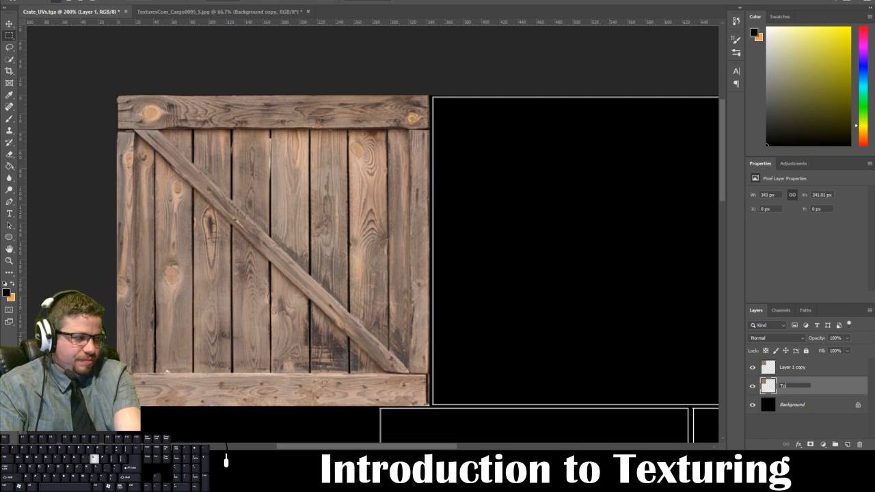
pyautogui.write('p Left')
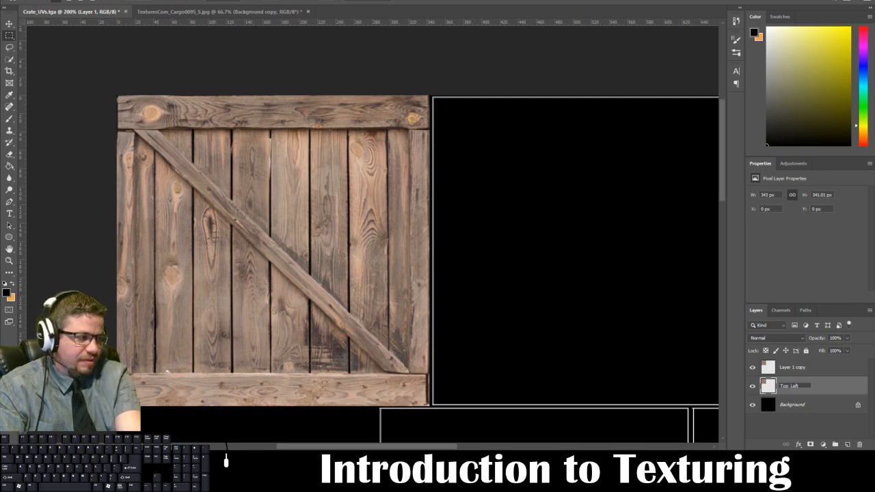
pyautogui.write('_Crate')
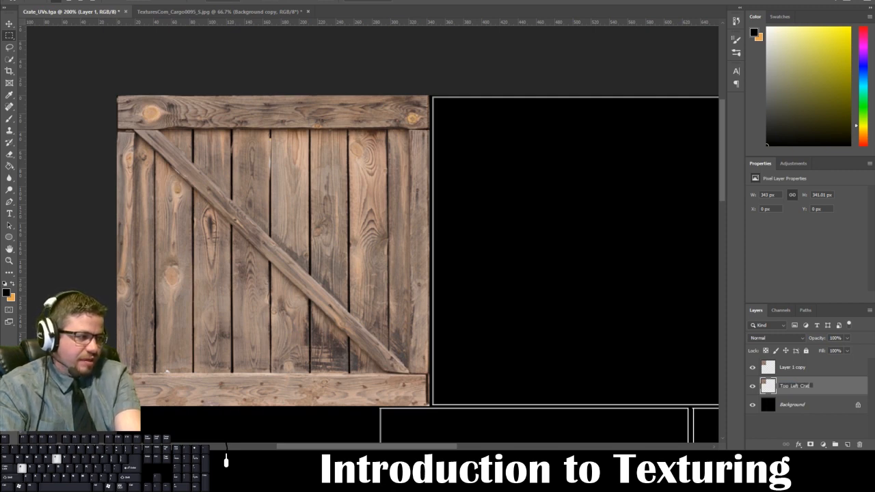
pyautogui.press('Return')
# Move the duplicated crate on Layer 1 copy over the second UV square in the top row, at about X 351 px
pyautogui.click(792, 367)
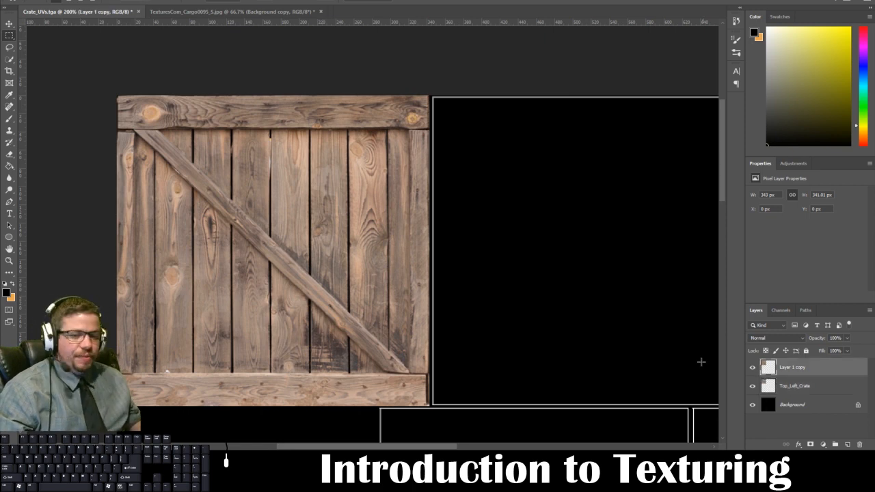
pyautogui.hotkey('ctrl', 't')
pyautogui.hotkey('ctrl', '-')
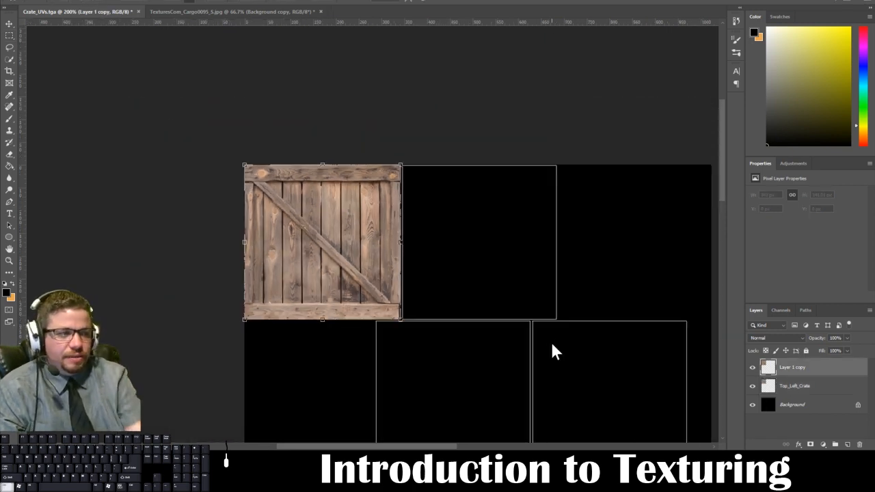
pyautogui.moveTo(352, 235); pyautogui.dragTo(504, 230)
pyautogui.press('Right')
pyautogui.press('Right')
pyautogui.press('Right')
pyautogui.press('Right')
pyautogui.press('Right')
pyautogui.press('Right')
pyautogui.press('Right')
pyautogui.press('Right')
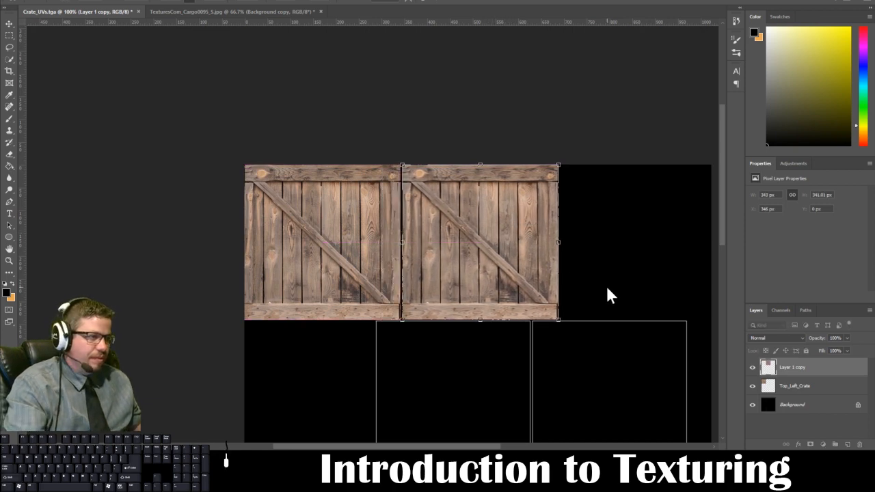
pyautogui.press('Return')
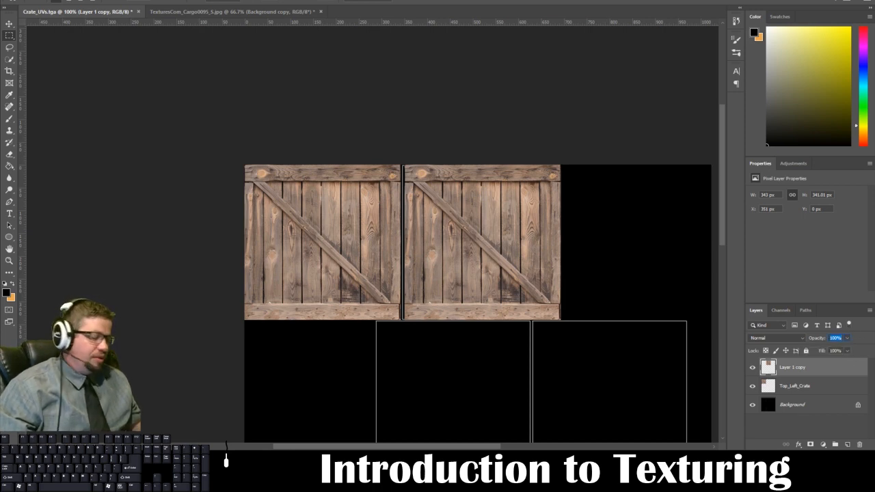
# Set Layer 1 copy's opacity to 50% and nudge the crate left to X 347 px to align with the UV outline
pyautogui.write('50')
pyautogui.press('Return')
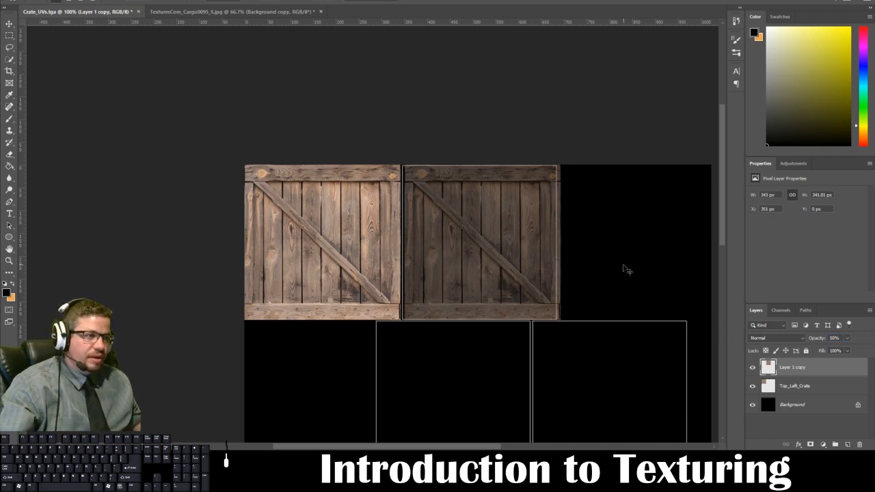
pyautogui.hotkey('ctrl', 't')
pyautogui.press('Left')
pyautogui.press('Left')
pyautogui.press('Left')
pyautogui.press('Left')
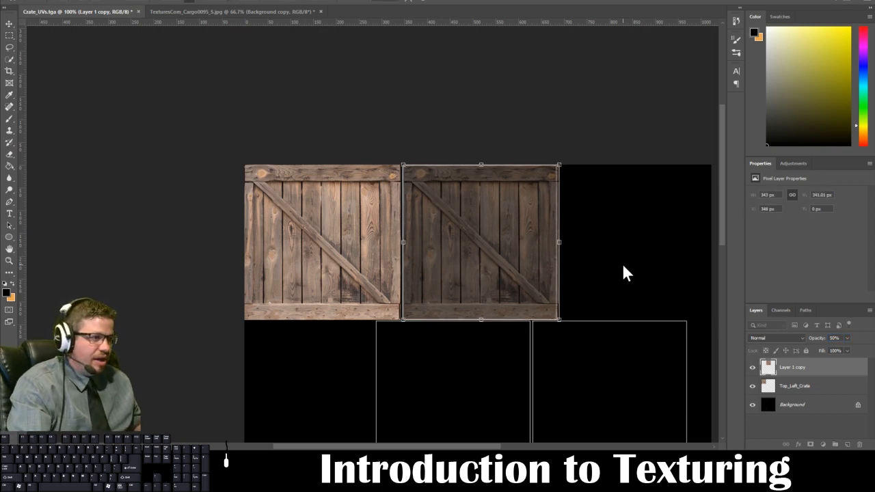
pyautogui.press('Return')
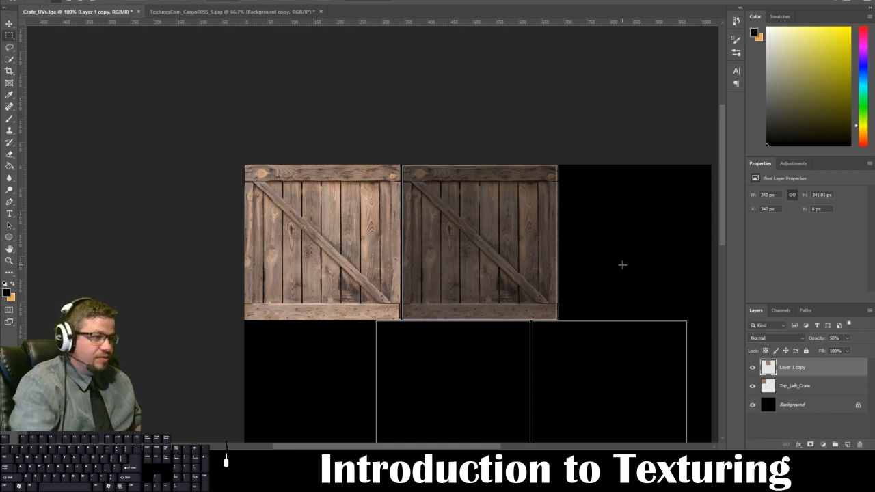
# Restore Layer 1 copy's opacity to 100% and rename the layer Top_Right_Crate
pyautogui.click(834, 337)
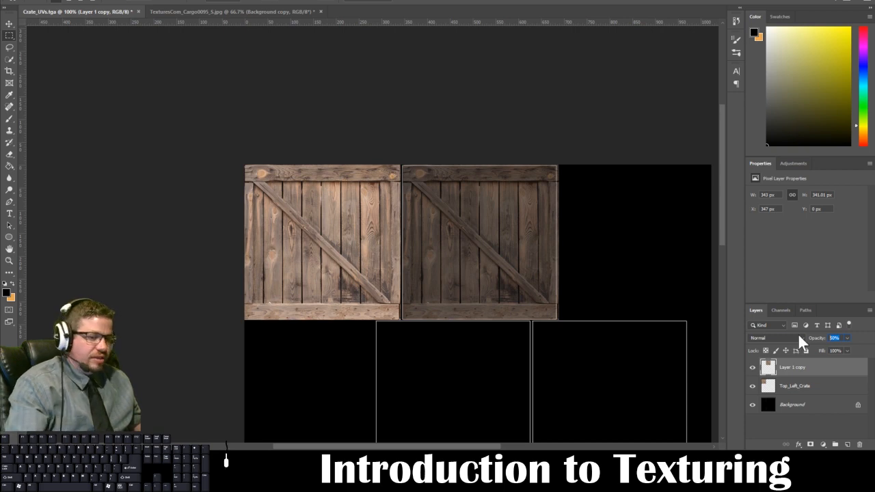
pyautogui.write('100')
pyautogui.press('Return')
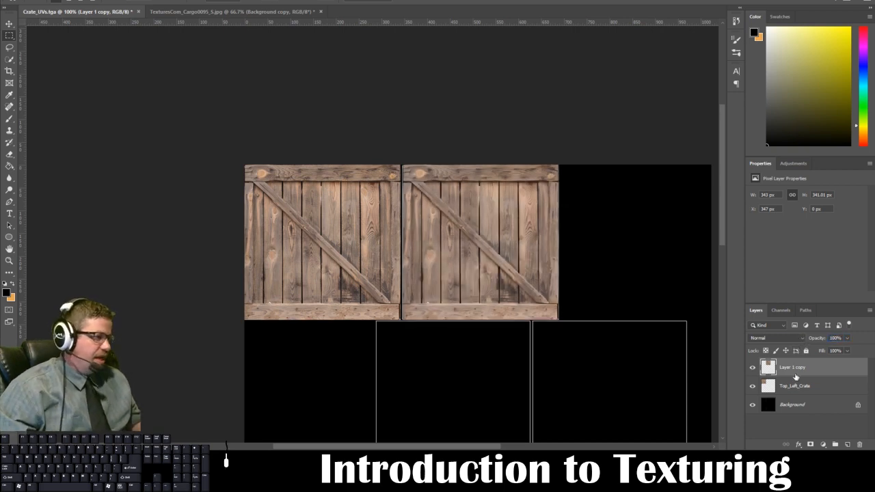
pyautogui.doubleClick(791, 368)
pyautogui.write('Top')
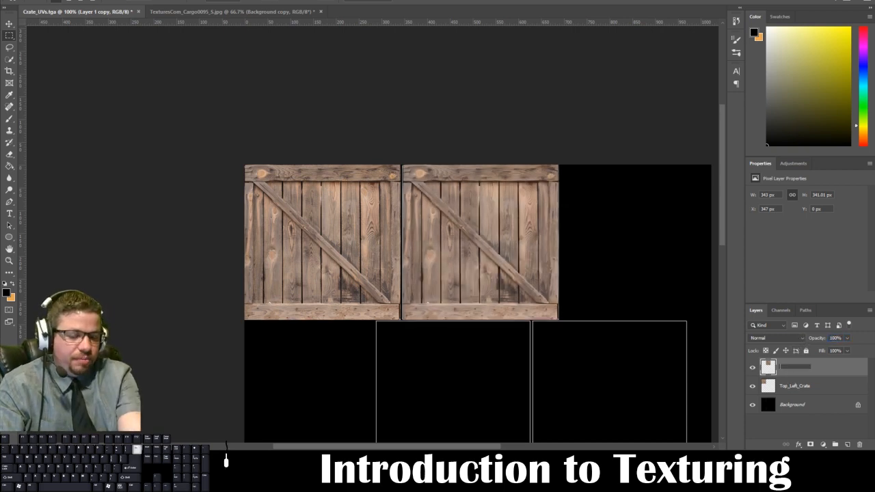
pyautogui.write('_Right_C')
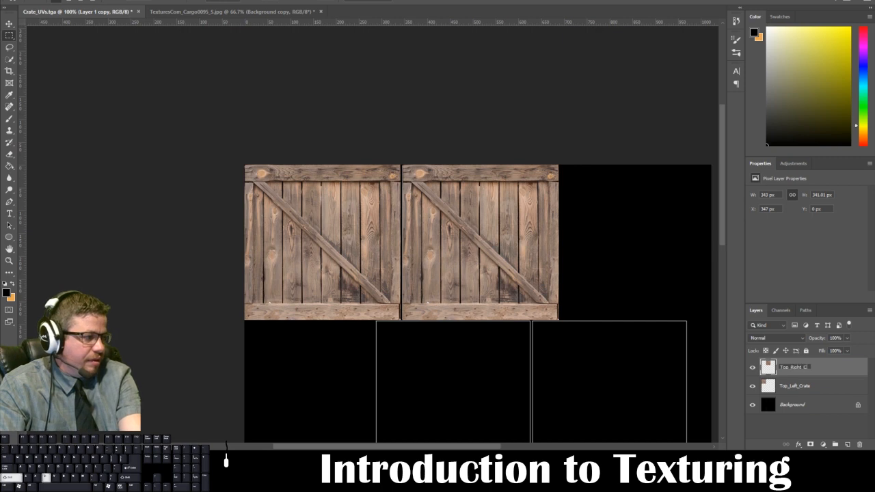
pyautogui.write('rate')
pyautogui.press('Return')
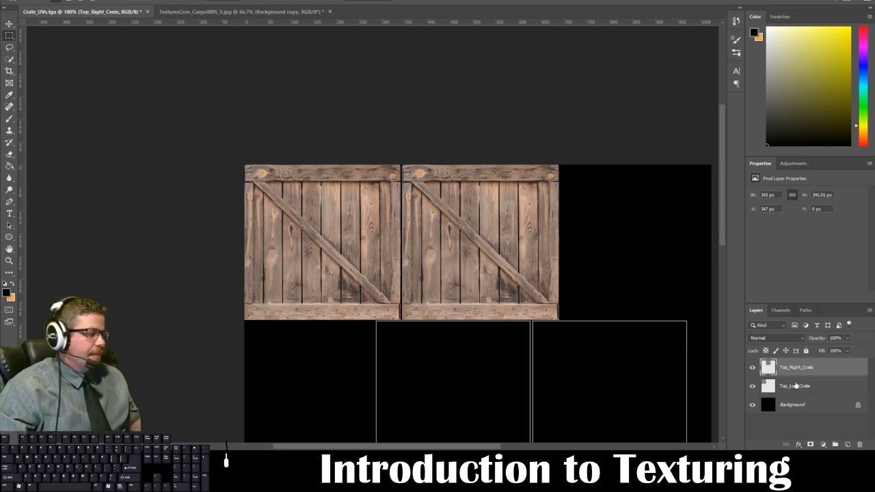
# Duplicate the Top_Right_Crate and Top_Left_Crate layers together
pyautogui.scroll(-2, 663, 321)
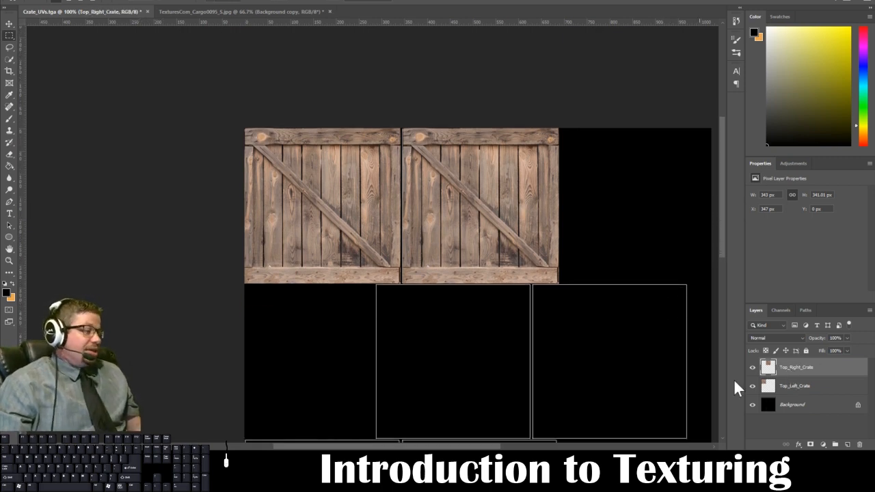
pyautogui.keyDown('ctrl'); pyautogui.click(804, 387); pyautogui.keyUp('ctrl')
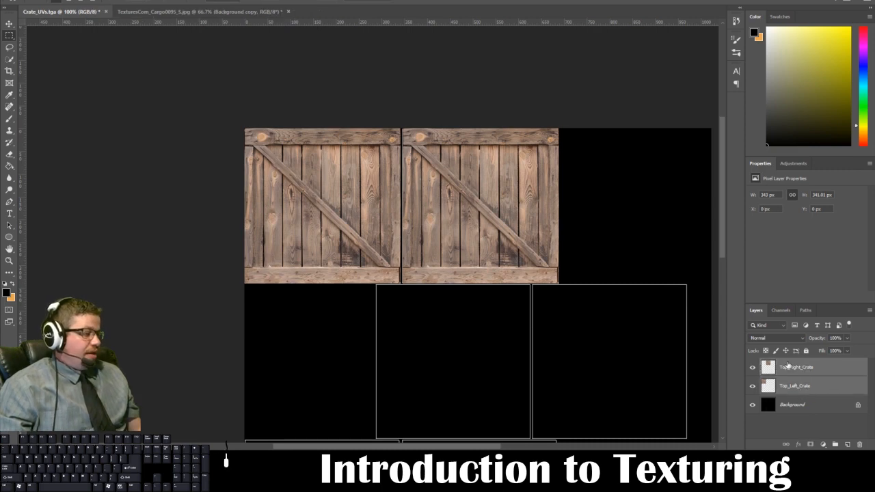
pyautogui.click(795, 371)
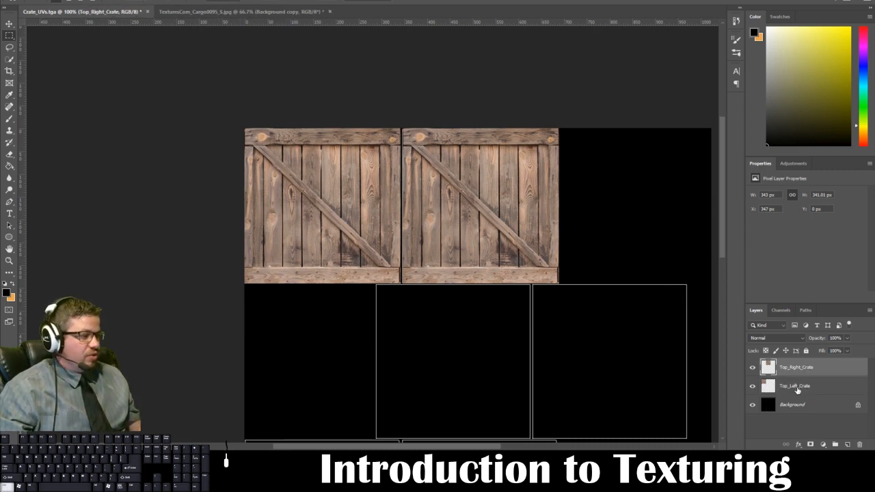
pyautogui.keyDown('ctrl'); pyautogui.click(797, 388); pyautogui.keyUp('ctrl')
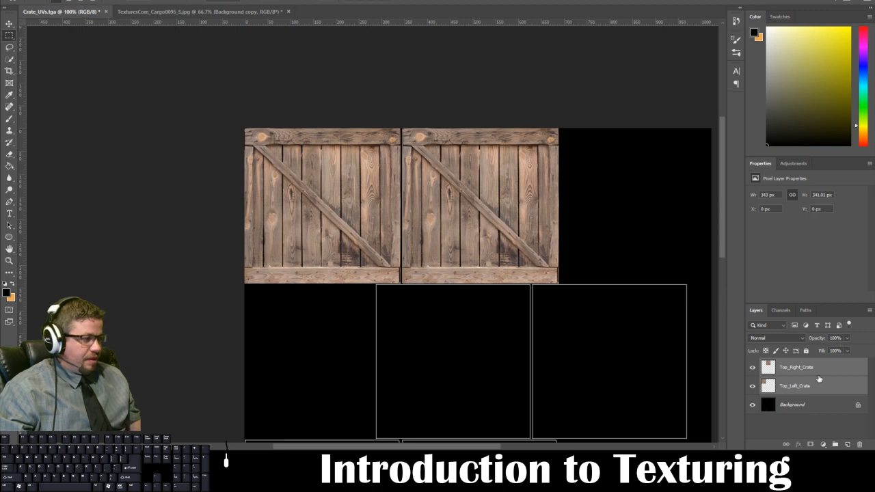
pyautogui.click(820, 373)
pyautogui.keyDown('ctrl'); pyautogui.click(817, 384); pyautogui.keyUp('ctrl')
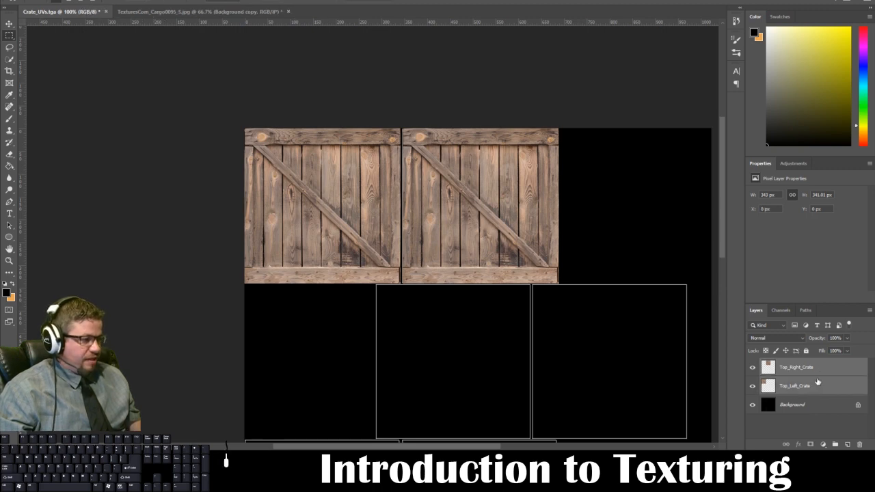
pyautogui.moveTo(817, 374); pyautogui.dragTo(847, 445)
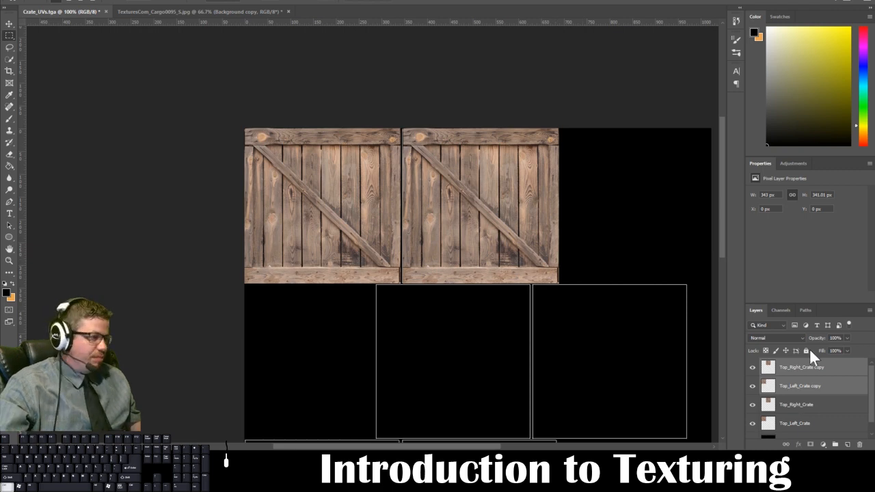
# Move the two duplicated crates over the middle-row UV squares, at about X 281 px and Y 342 px
pyautogui.press('v')
pyautogui.moveTo(456, 204); pyautogui.dragTo(583, 361)
pyautogui.press('m')
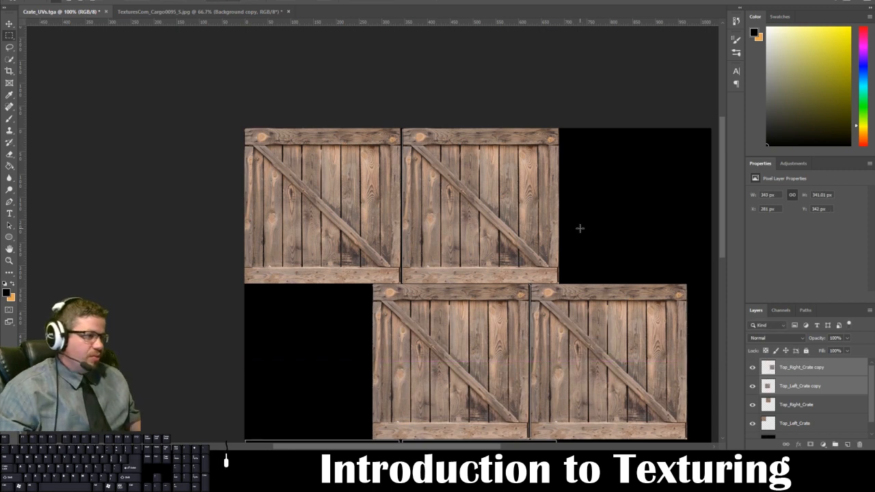
# Lower the opacity of the two duplicated crate layers to 44%
pyautogui.click(847, 337)
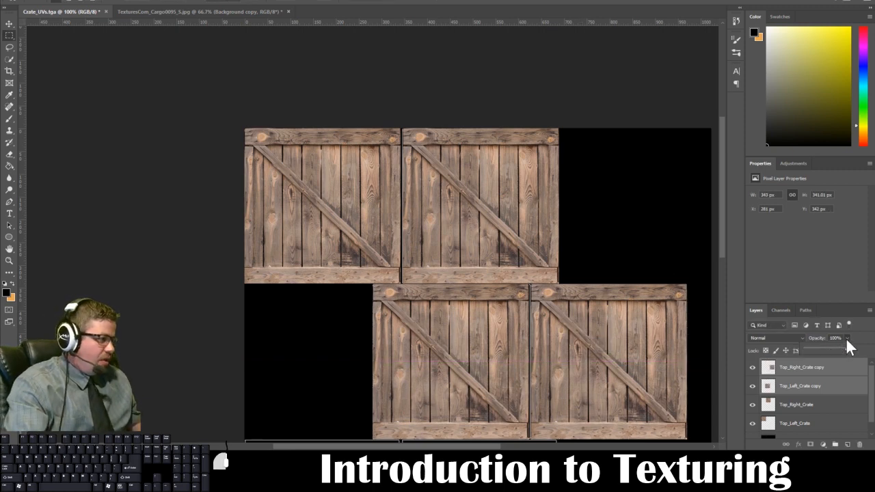
pyautogui.moveTo(837, 347); pyautogui.dragTo(821, 350)
pyautogui.press('Right')
pyautogui.press('Right')
pyautogui.press('Right')
pyautogui.press('Right')
pyautogui.press('Right')
pyautogui.press('Right')
pyautogui.press('Right')
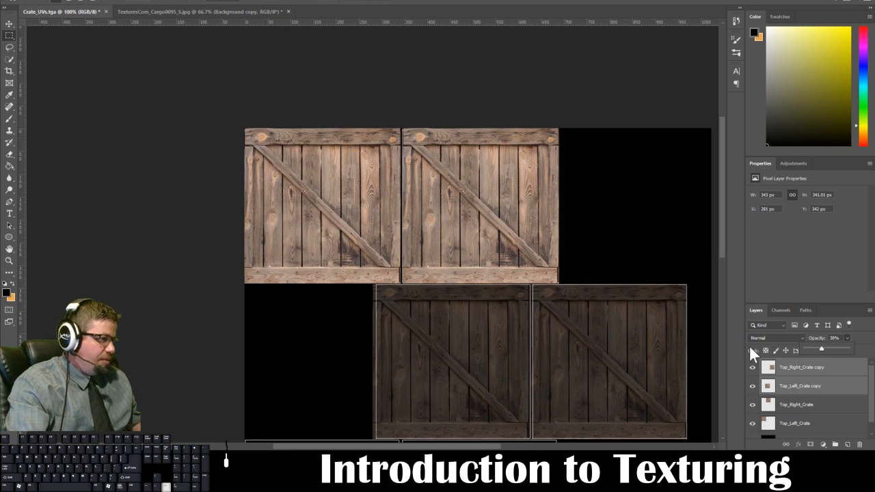
# Nudge the two duplicated crates to X 284 px and Y 340 px along the UV outlines, and restore their opacity to 100%
pyautogui.click(10, 24)
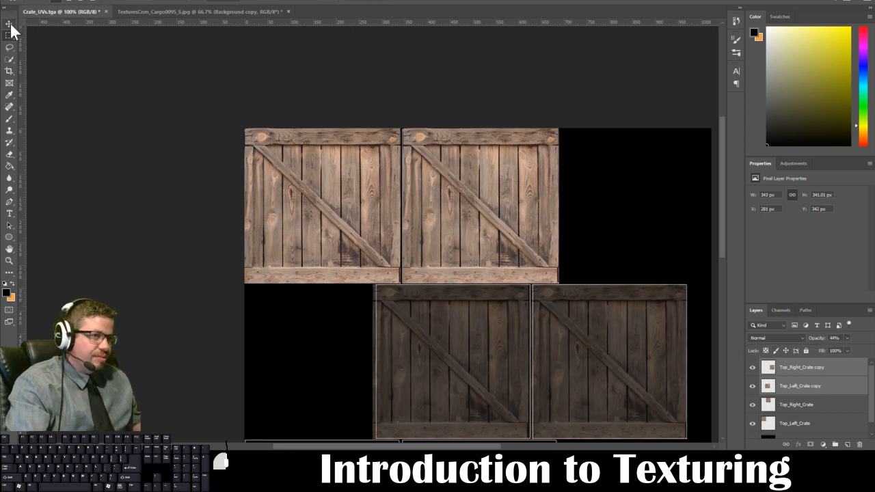
pyautogui.press('Right')
pyautogui.press('Right')
pyautogui.press('Right')
pyautogui.press('Right')
pyautogui.press('Right')
pyautogui.press('Right')
pyautogui.press('Left')
pyautogui.press('Left')
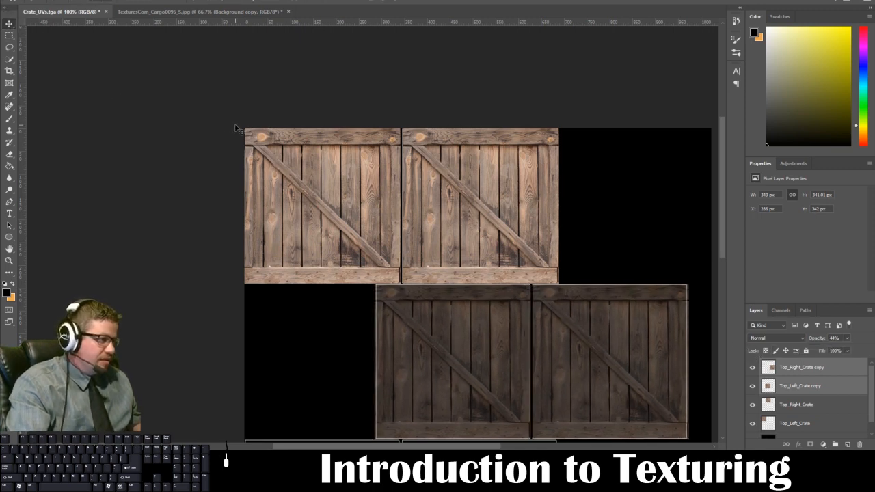
pyautogui.press('Up')
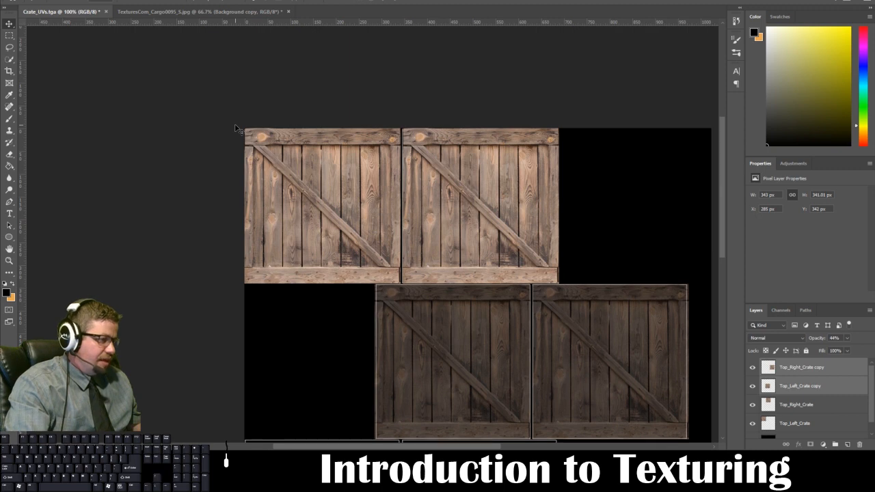
pyautogui.press('Up')
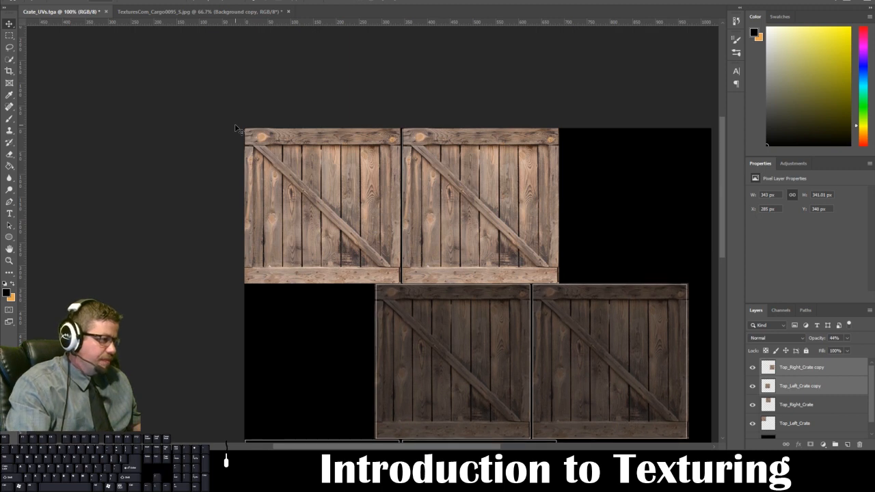
pyautogui.press('Left')
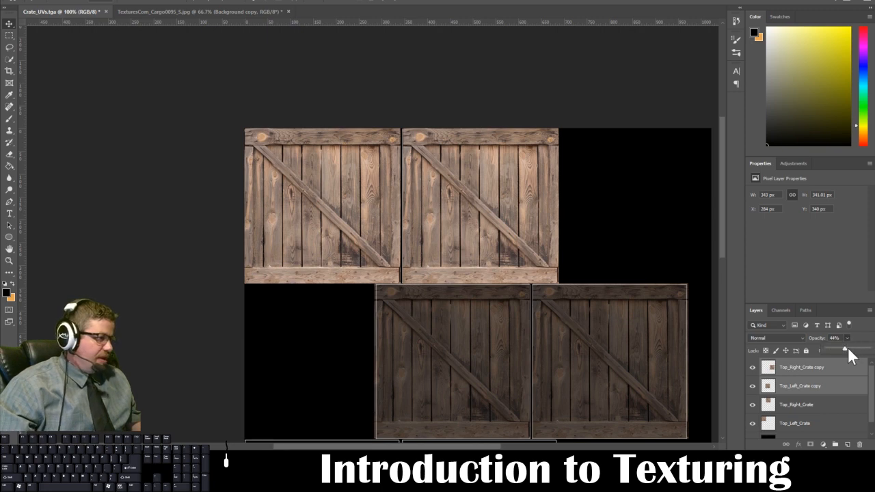
pyautogui.moveTo(846, 349); pyautogui.dragTo(869, 353)
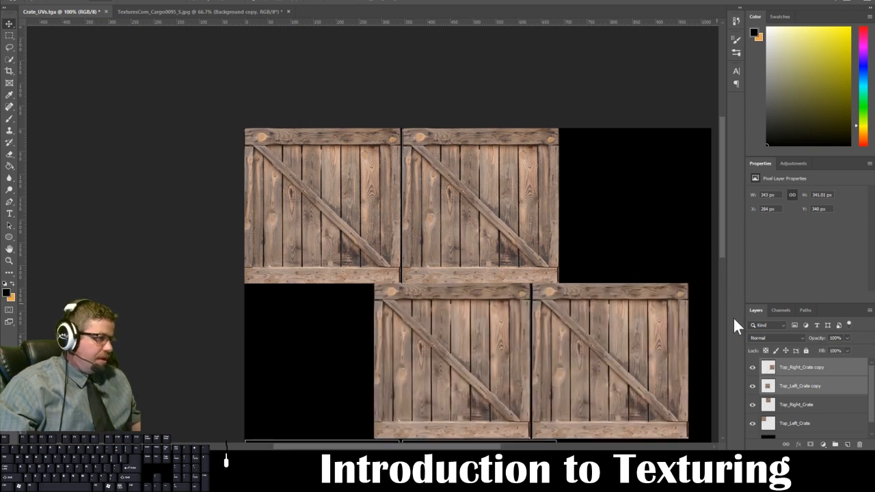
# Check which crate the Top_Left_Crate copy layer holds by toggling its visibility, and rename it Mid_Left_Crate
pyautogui.click(753, 386)
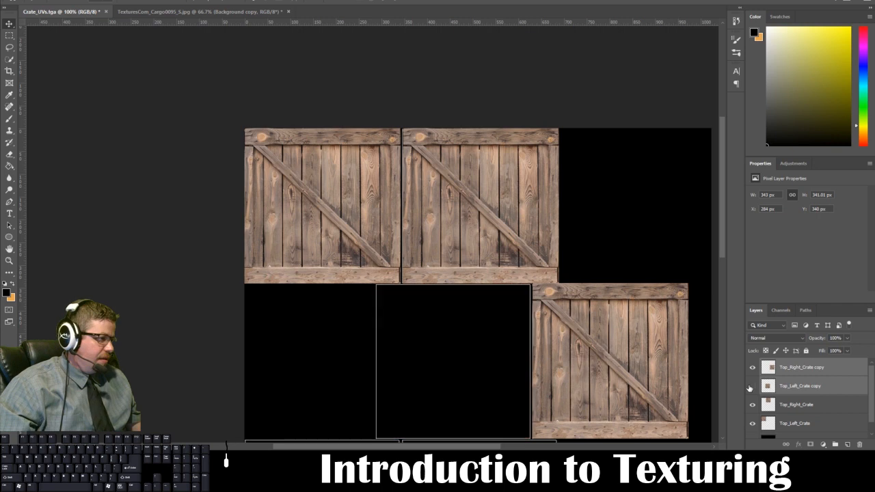
pyautogui.click(753, 386)
pyautogui.doubleClick(791, 386)
pyautogui.write('Mid_Left')
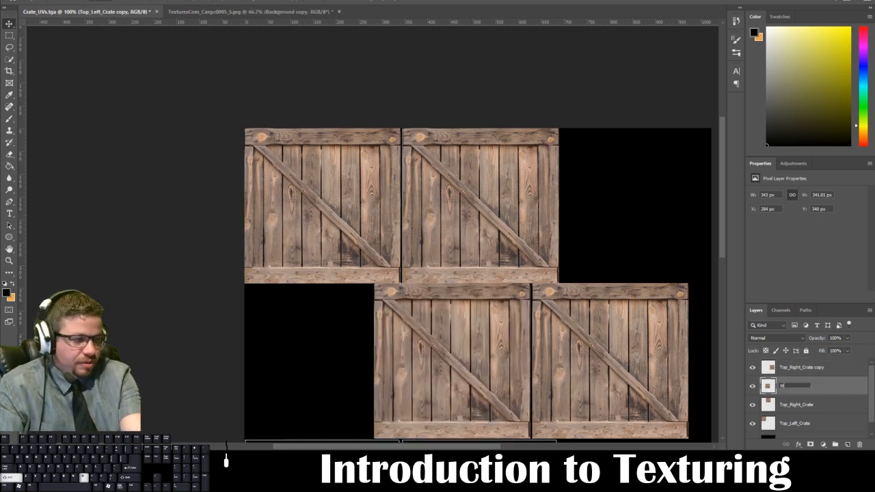
pyautogui.press('Return')
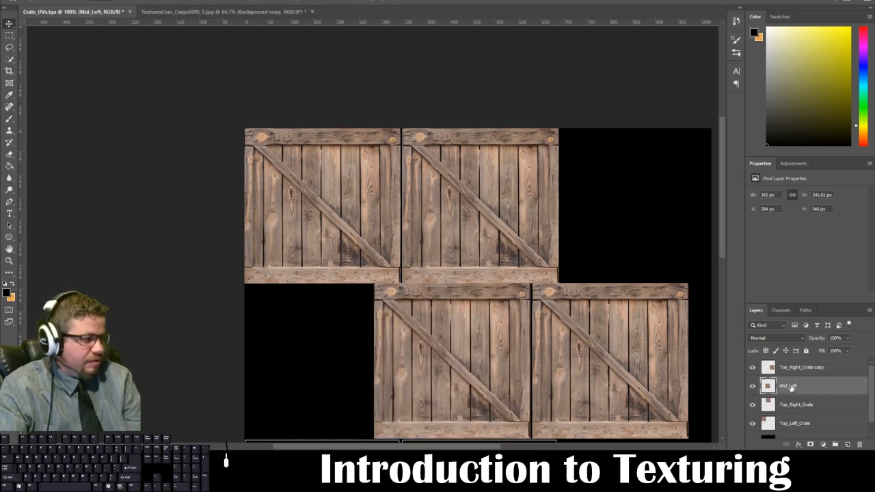
pyautogui.doubleClick(791, 387)
pyautogui.click(793, 386)
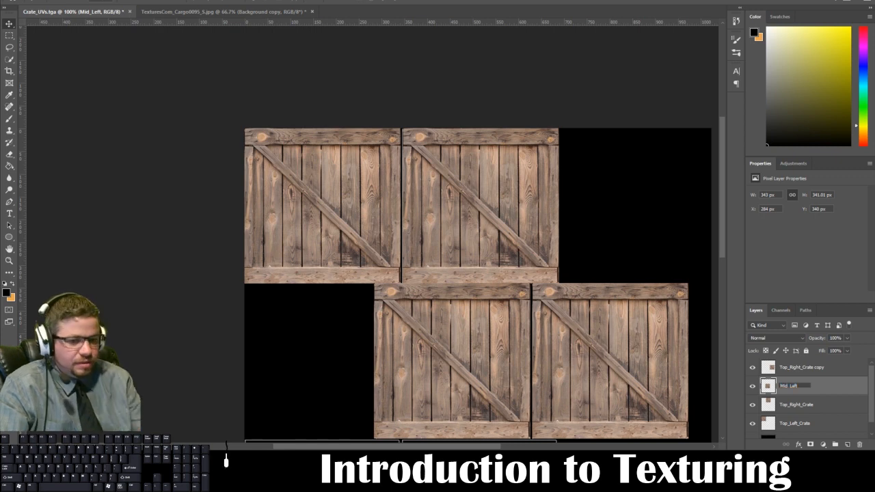
pyautogui.write('_Crate')
pyautogui.press('Return')
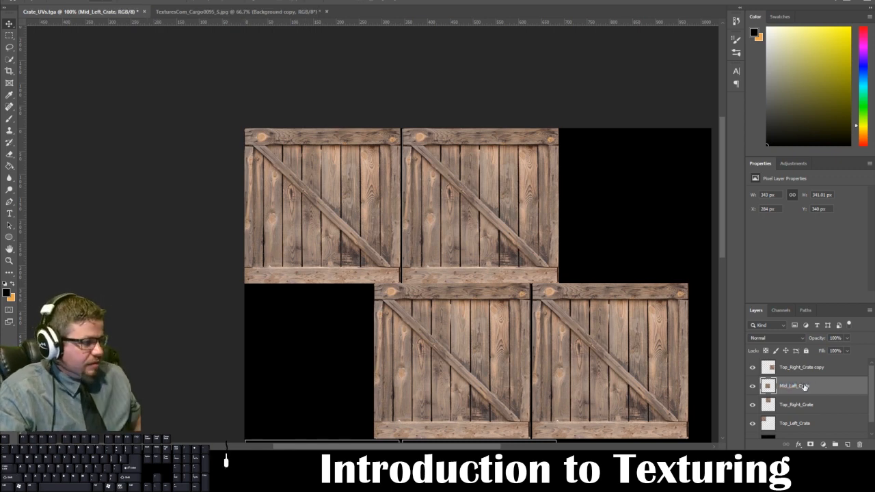
# Rename the Top_Right_Crate copy layer Mid_Right_Crate
pyautogui.doubleClick(810, 367)
pyautogui.write('M')
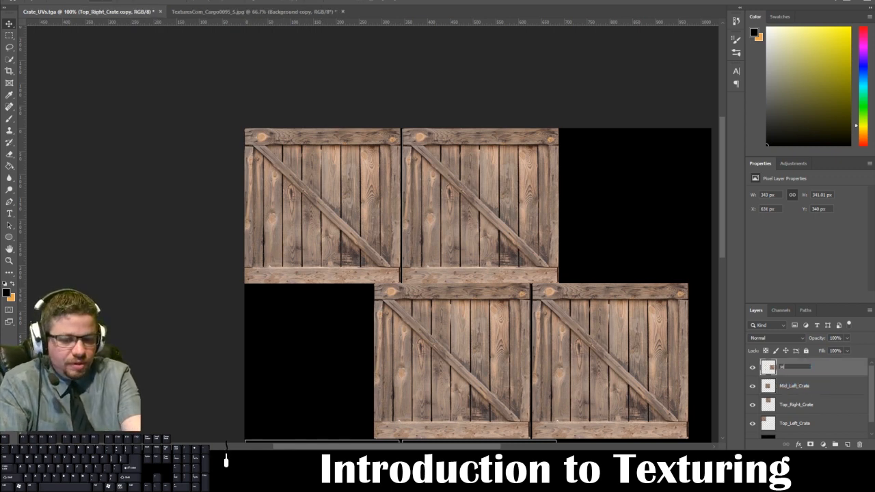
pyautogui.write('id_Right_Crate')
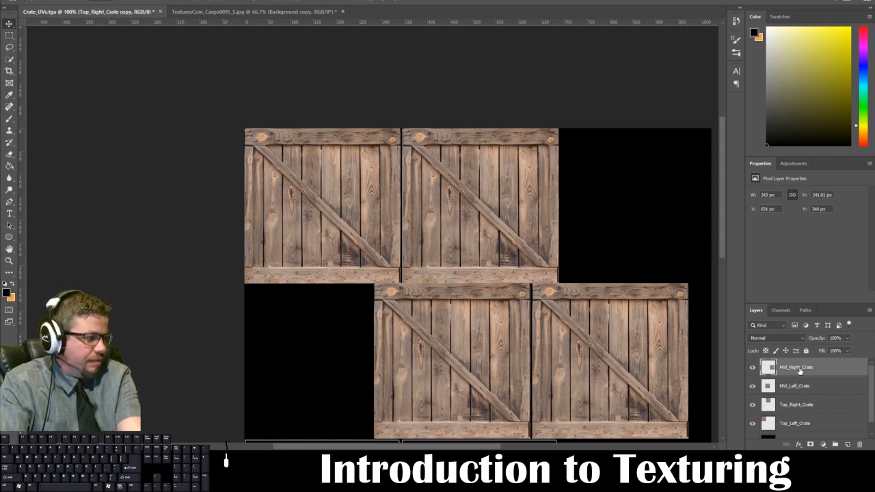
pyautogui.press('Return')
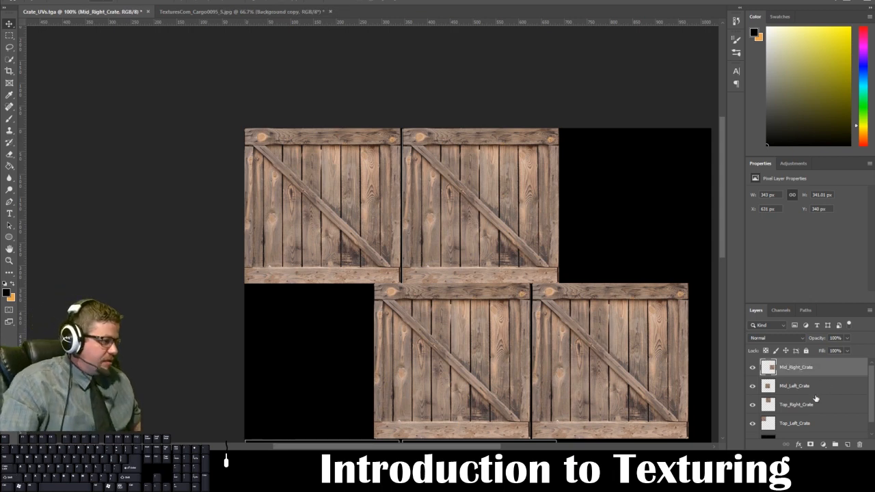
# Nudge the Mid_Left_Crate layer right to X 287 px
pyautogui.click(813, 386)
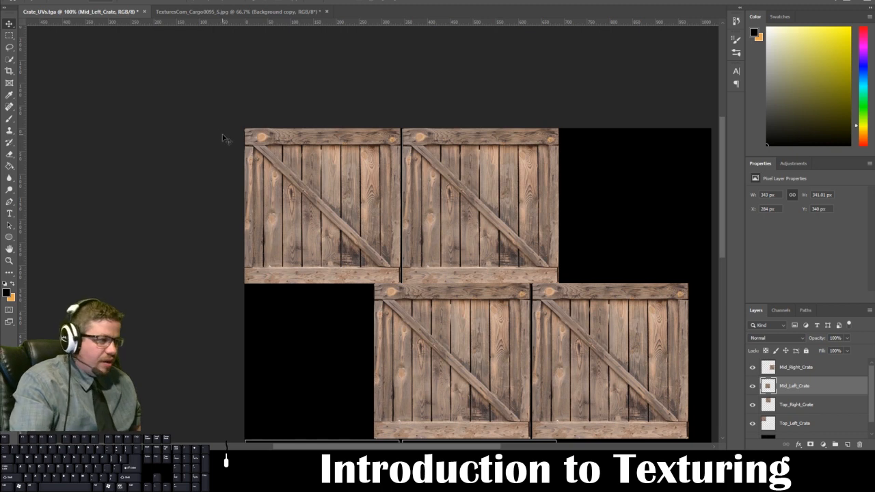
pyautogui.press('Right')
pyautogui.press('Right')
pyautogui.press('Right')
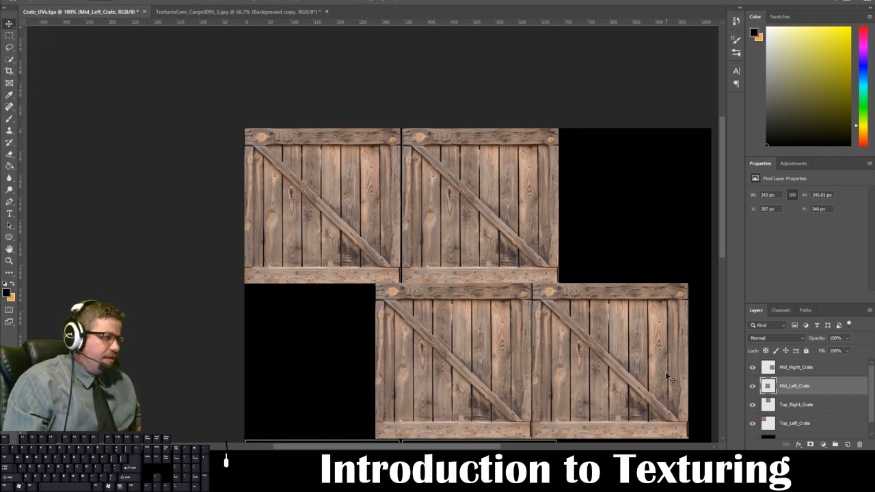
# Duplicate the Mid_Right_Crate and Mid_Left_Crate layers and move the copies over the bottom-row UV squares, at about X 4 px and Y 683 px
pyautogui.scroll(-5, 630, 309)
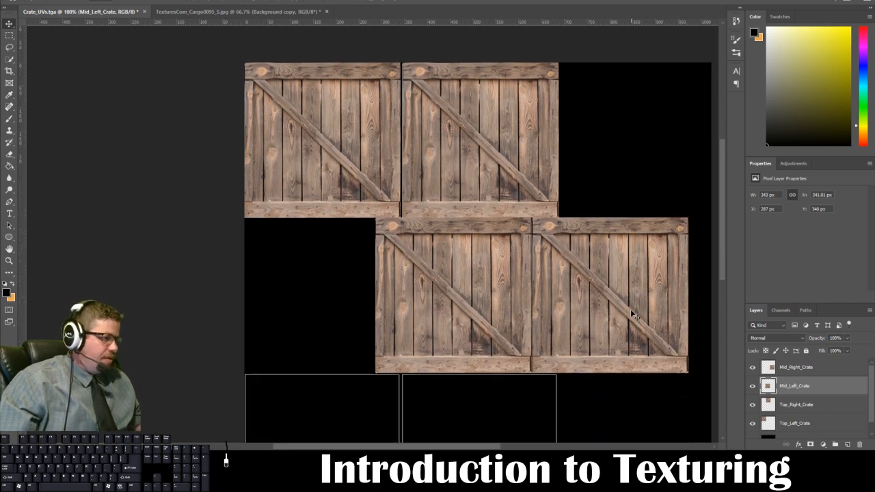
pyautogui.keyDown('shift'); pyautogui.click(796, 369); pyautogui.keyUp('shift')
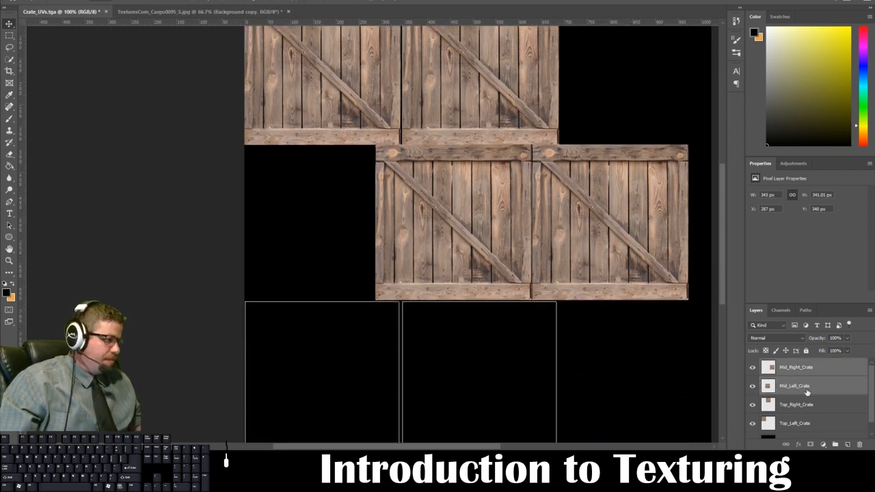
pyautogui.hotkey('ctrl', 'j')
pyautogui.moveTo(587, 220); pyautogui.dragTo(460, 374)
pyautogui.moveTo(577, 377); pyautogui.dragTo(626, 307)
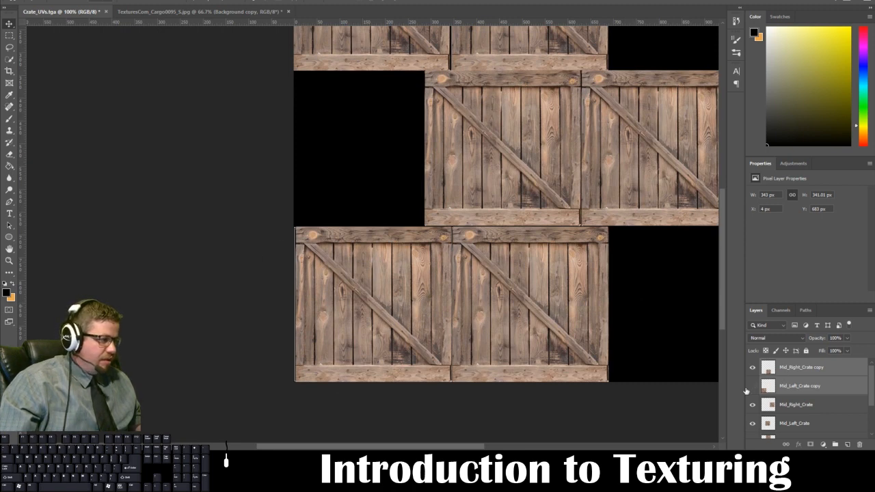
# Rename the Mid_Left_Crate copy layer Bottom_Left_Crate
pyautogui.doubleClick(796, 387)
pyautogui.write('B')
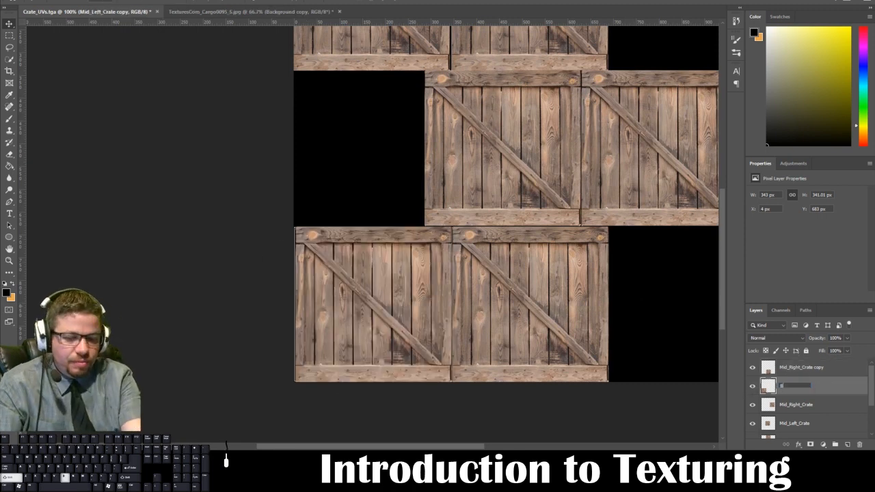
pyautogui.write('ottom_Left_Crate')
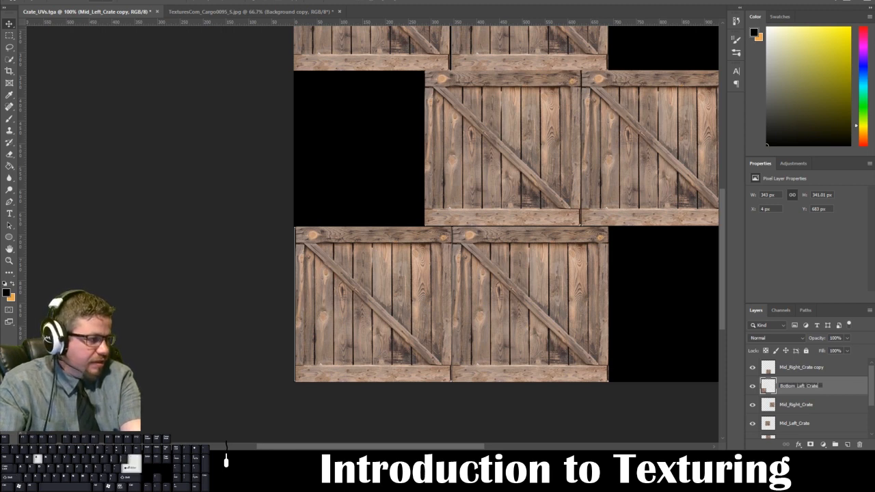
pyautogui.press('Return')
# Rename the Mid_Right_Crate copy layer Bottom_Right_Crate
pyautogui.doubleClick(806, 368)
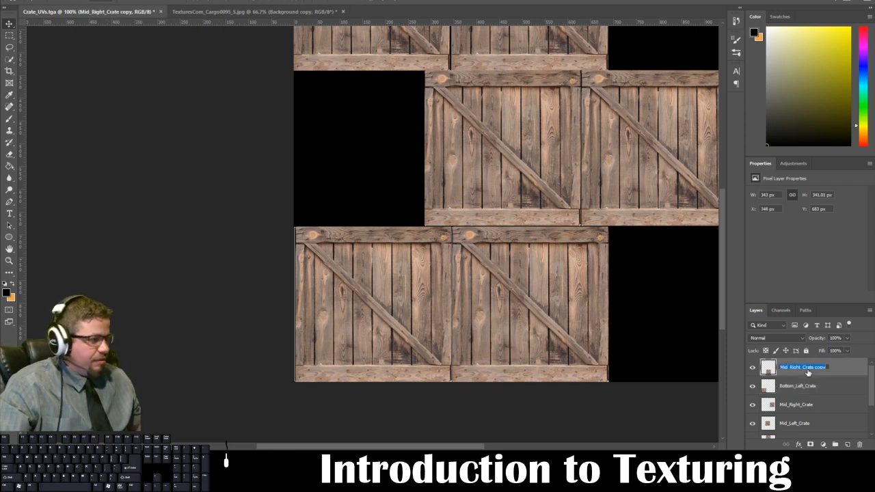
pyautogui.write('Bottom')
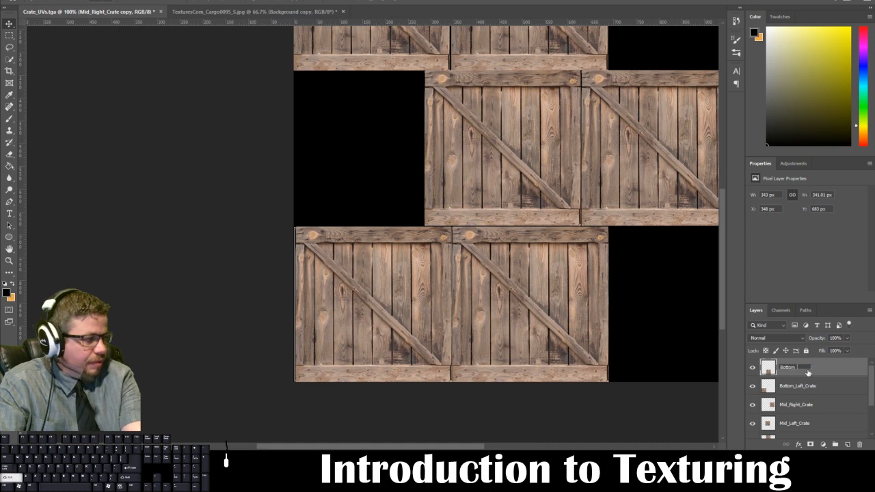
pyautogui.write('_Right_Crate')
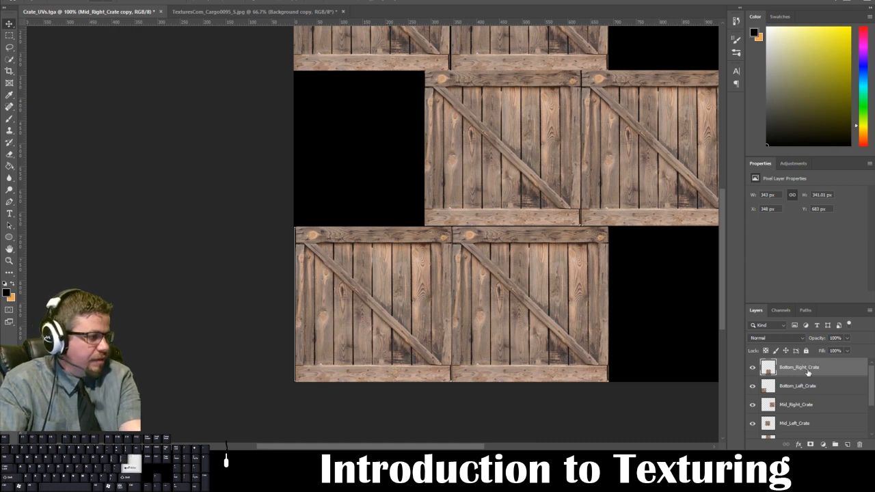
pyautogui.press('Return')
# Nudge the Bottom_Left_Crate layer left to X 0 px so it meets the canvas edge
pyautogui.click(773, 387)
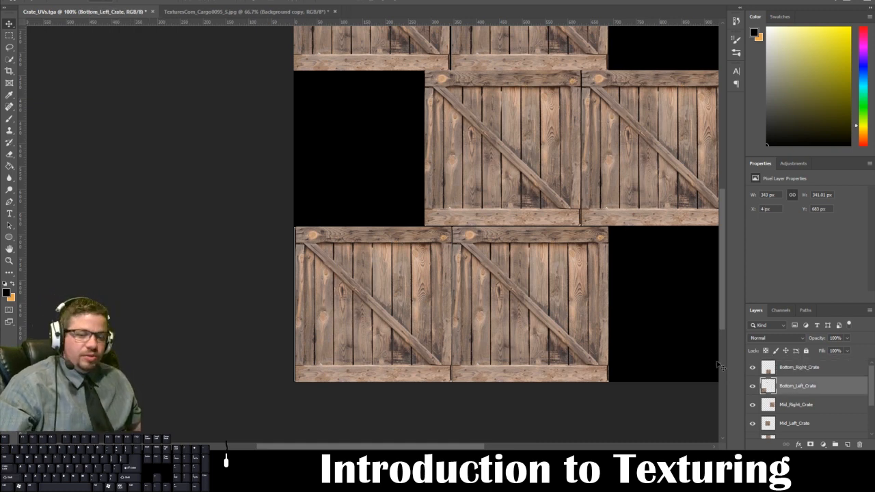
pyautogui.press('Left')
pyautogui.press('Left')
pyautogui.press('Left')
pyautogui.press('Left')
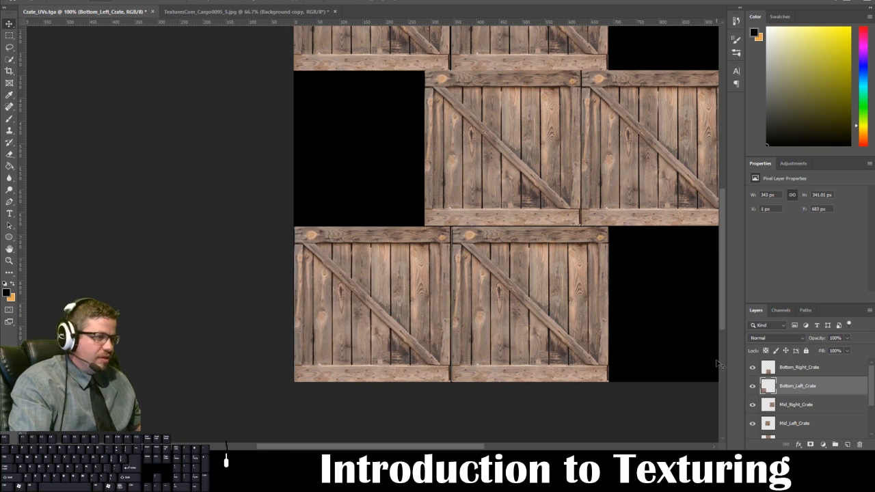
# Nudge the Bottom_Right_Crate layer left to X 345 px, beside the other bottom-row crate
pyautogui.click(798, 369)
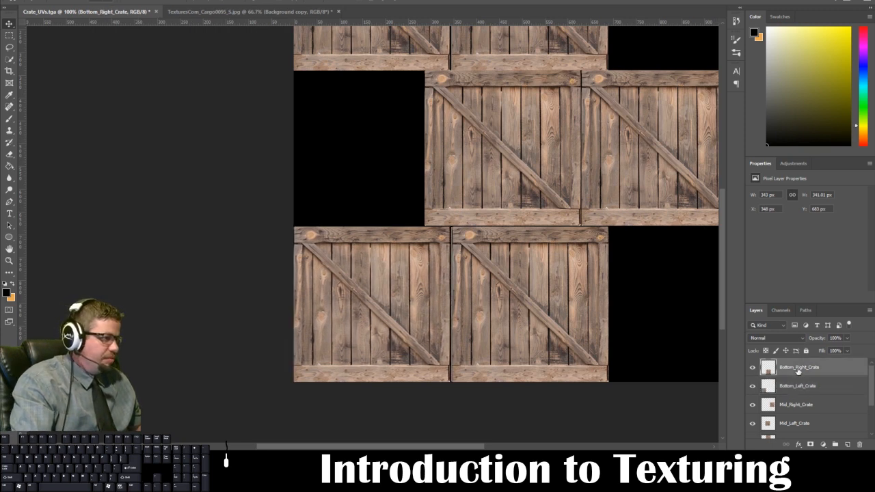
pyautogui.press('Left')
pyautogui.press('Left')
pyautogui.press('Left')
pyautogui.press('Left')
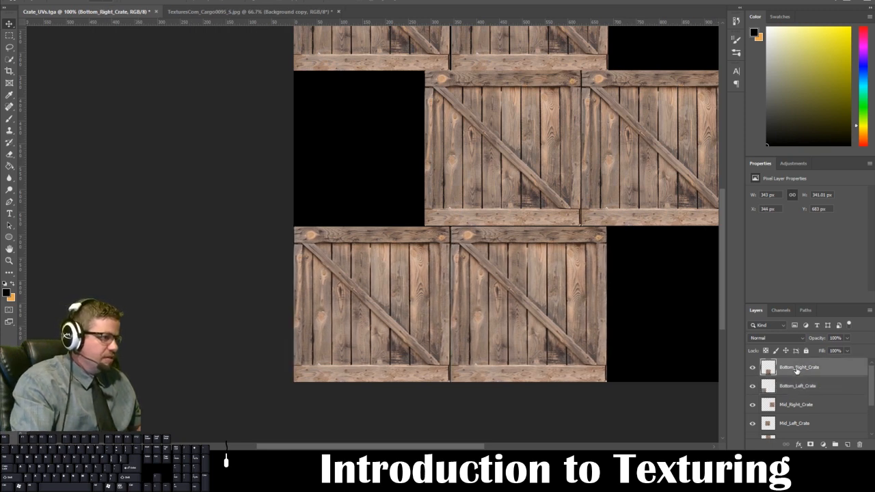
pyautogui.press('Right')
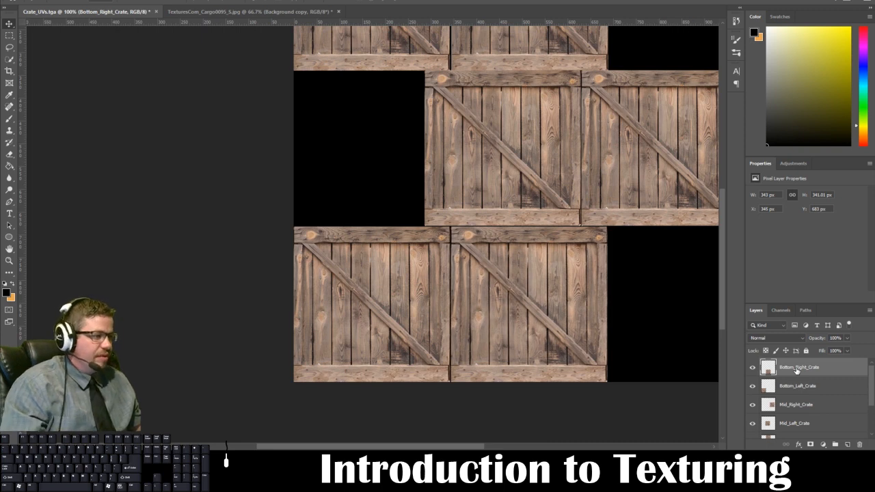
# Examine the placement of all six crate faces across the whole canvas and the names of their layers
pyautogui.hotkey('ctrl', '0')
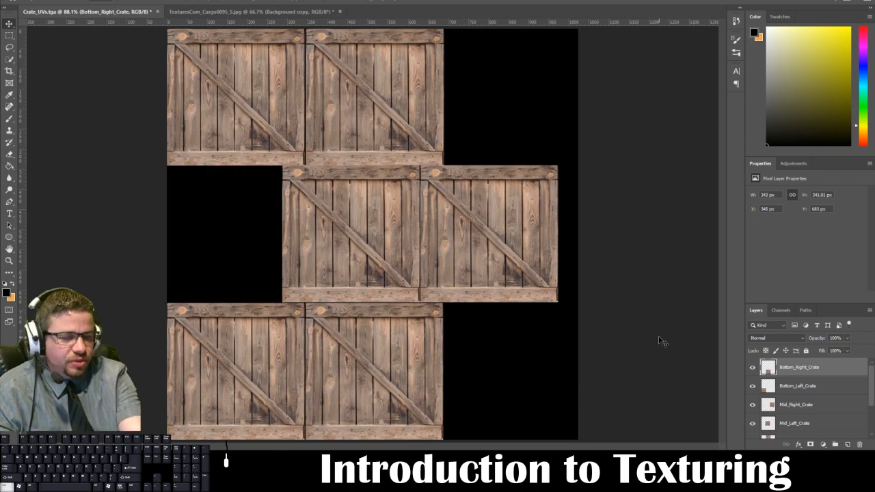
pyautogui.hotkey('ctrl', '+')
pyautogui.hotkey('ctrl', '+')
pyautogui.hotkey('ctrl', '-')
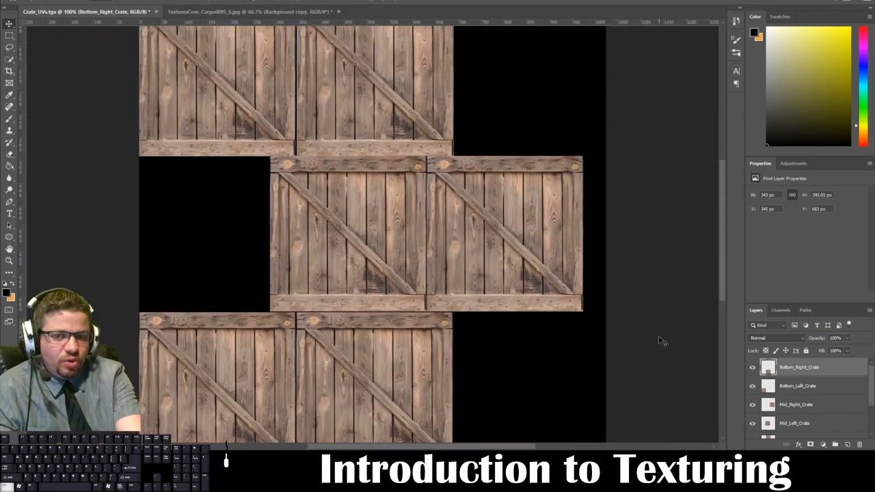
pyautogui.hotkey('ctrl', '-')
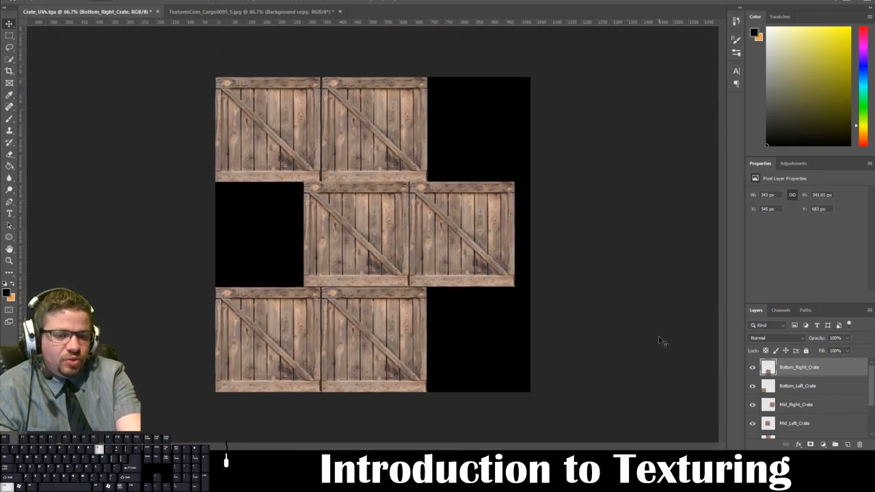
pyautogui.hotkey('ctrl', '+')
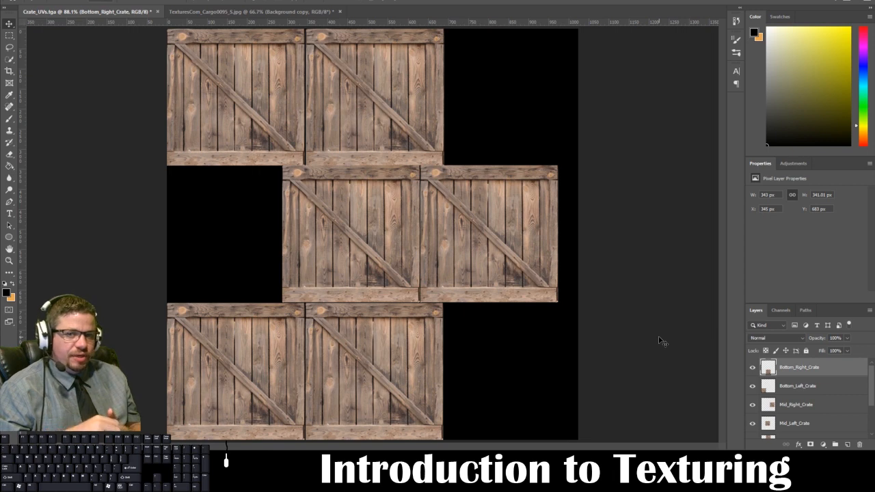
pyautogui.doubleClick(795, 367)
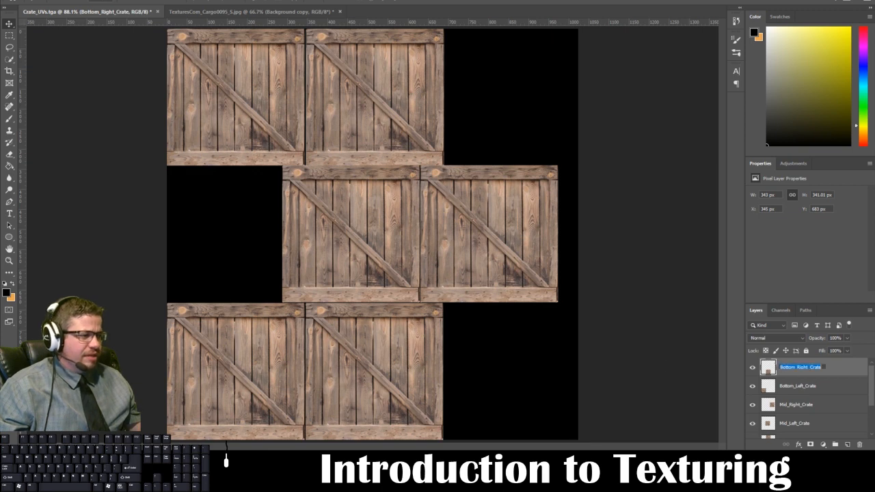
pyautogui.click(834, 393)
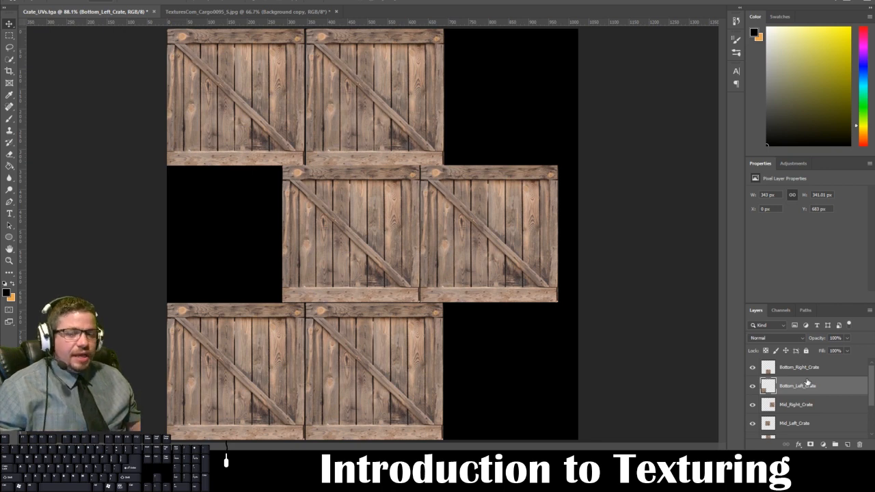
# Save the layered texture as a Photoshop file named Crate_Diffuse.psd
pyautogui.click(33, 1)
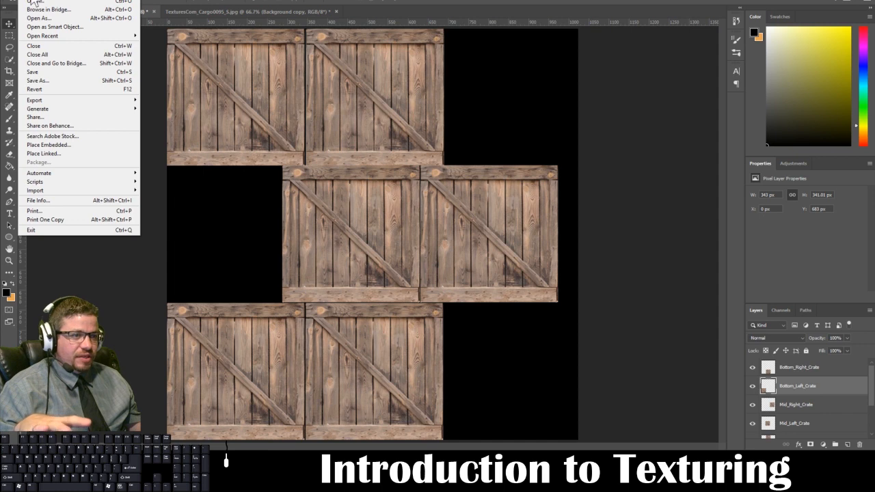
pyautogui.click(51, 79)
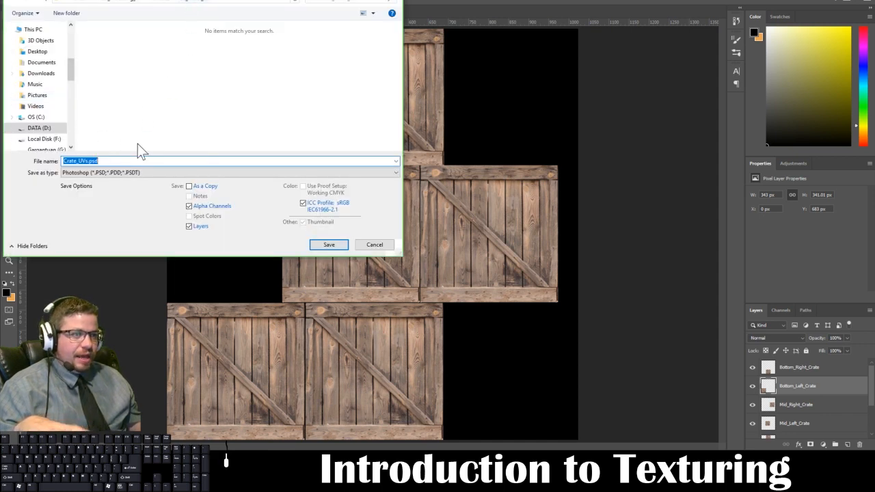
pyautogui.click(82, 161)
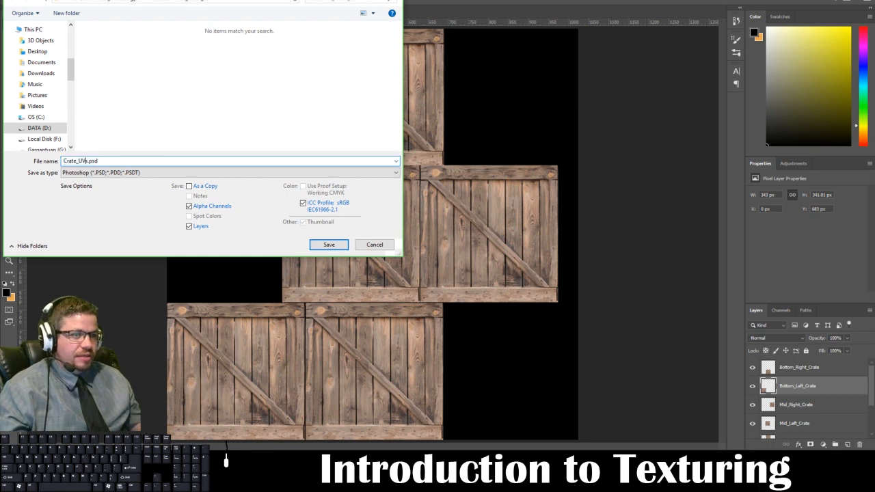
pyautogui.press('Right')
pyautogui.press('BackSpace')
pyautogui.press('BackSpace')
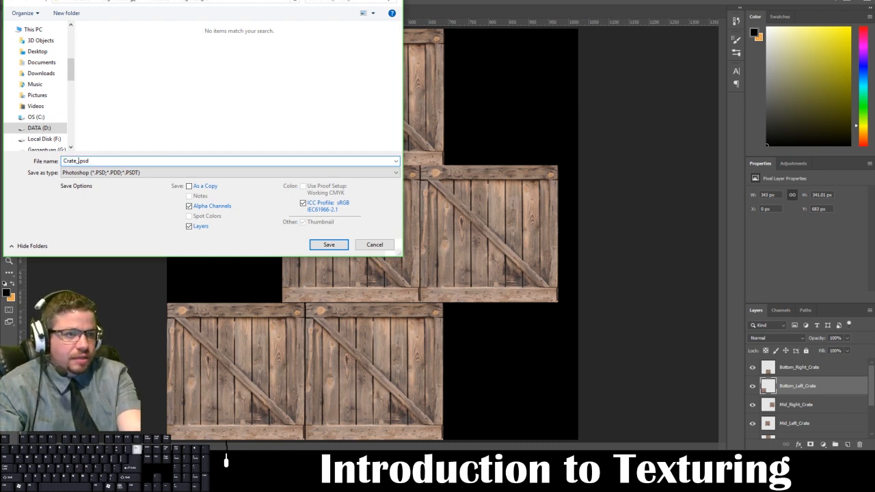
pyautogui.write('Diffuse')
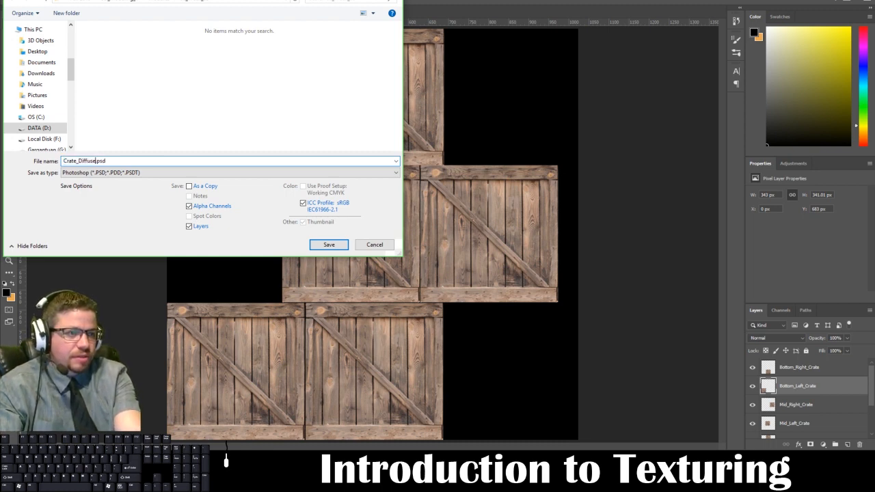
pyautogui.press('Return')
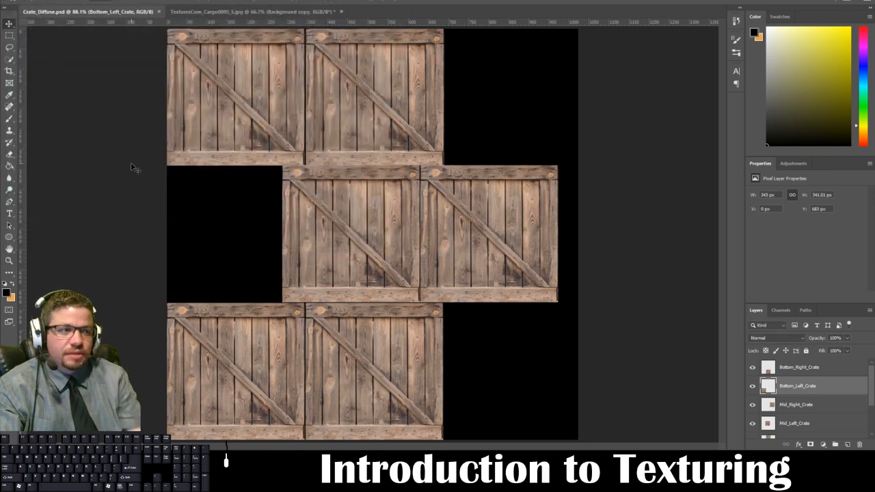
# Save a Targa copy of the texture as Crate_Diffuse.tga at 32 bits/pixel without compression
pyautogui.click(26, 1)
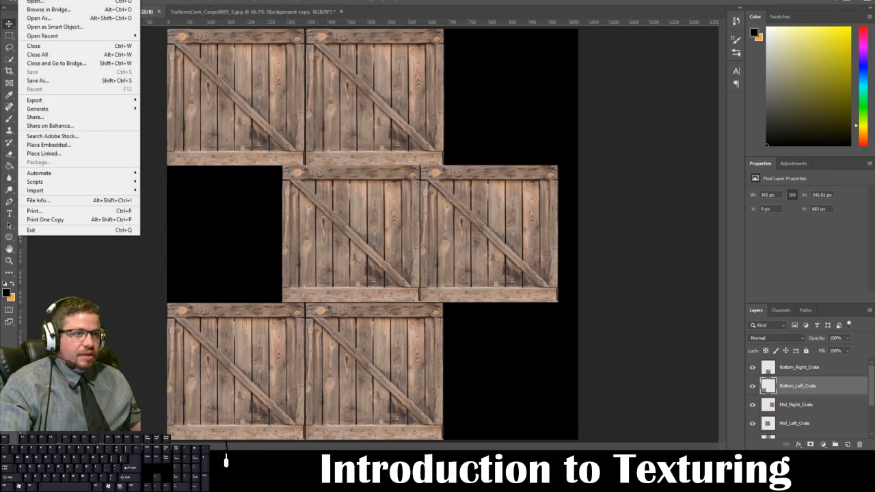
pyautogui.click(42, 81)
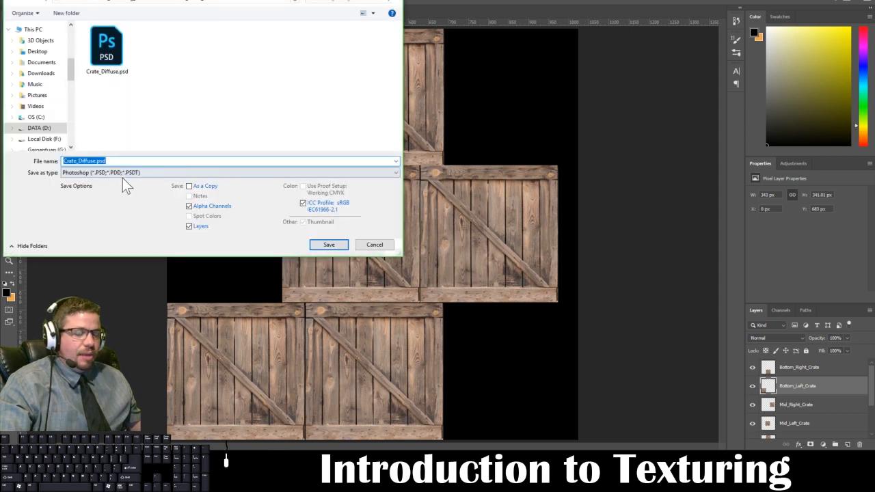
pyautogui.click(123, 175)
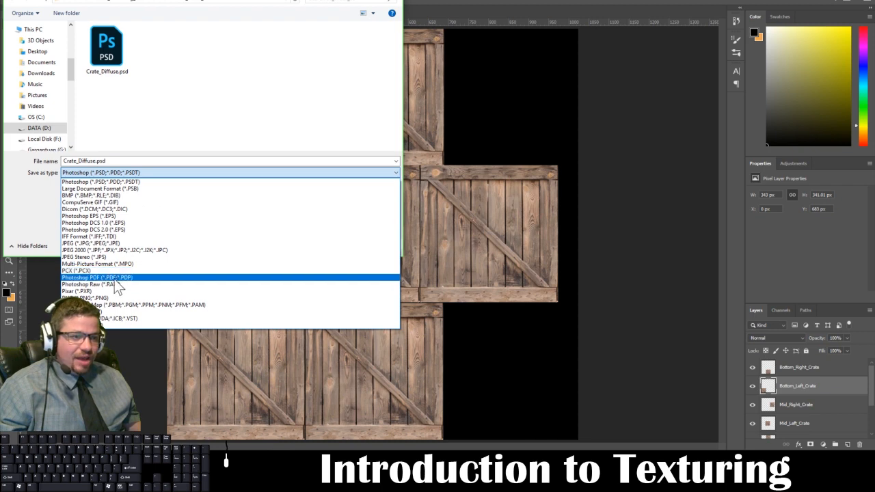
pyautogui.click(115, 316)
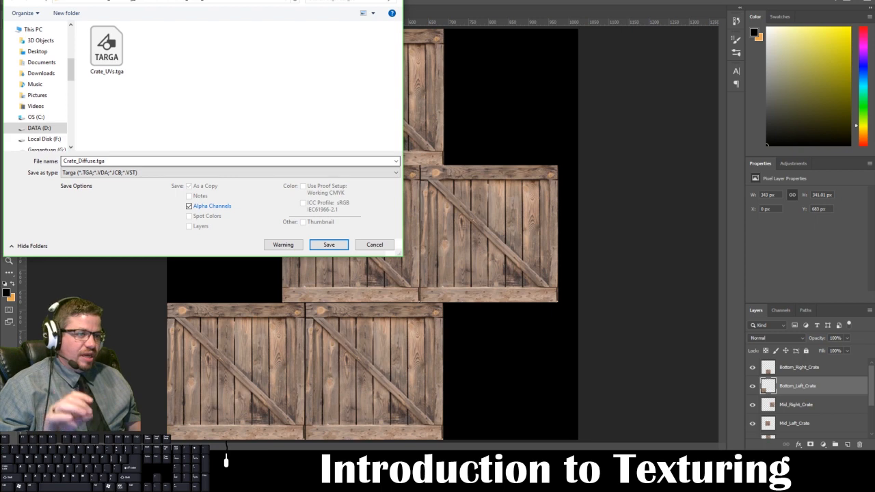
pyautogui.click(334, 244)
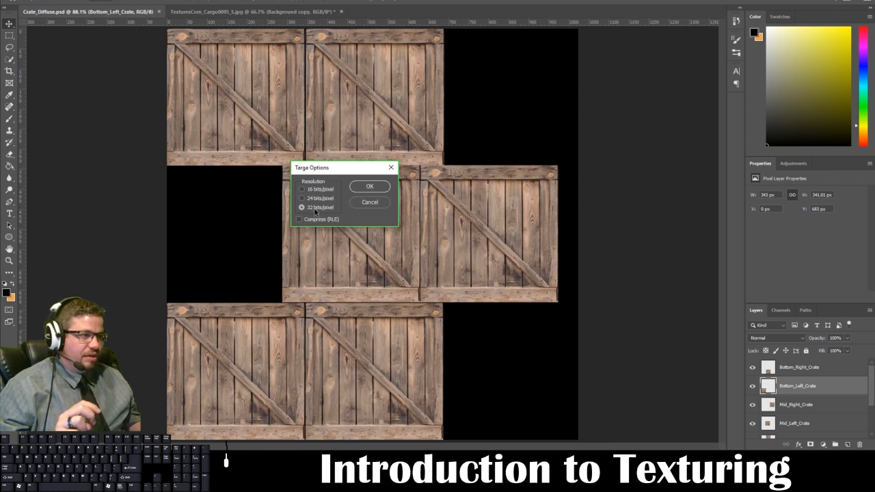
pyautogui.click(368, 187)
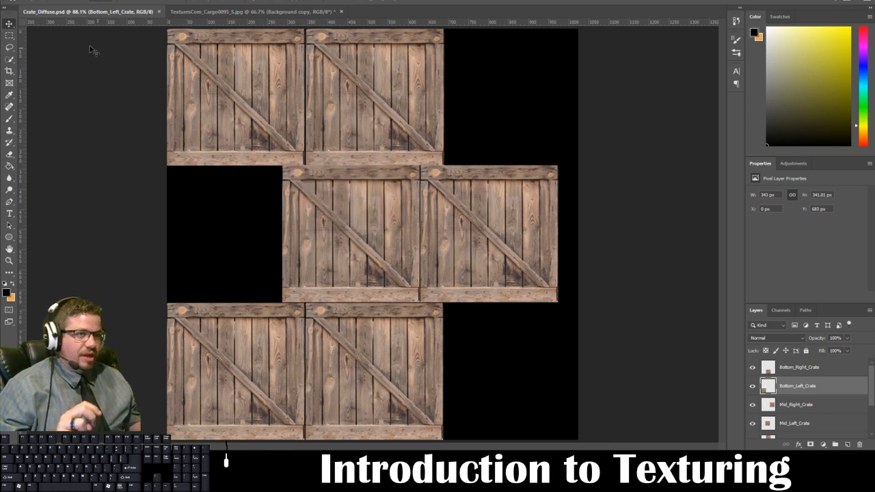
# Check the Photoshop and Targa files present in the save folder, and leave without saving again
pyautogui.click(32, 1)
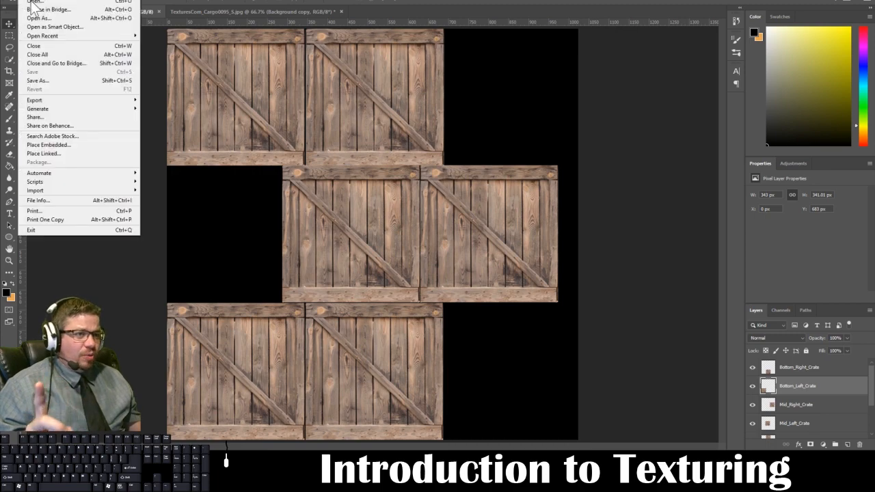
pyautogui.click(39, 81)
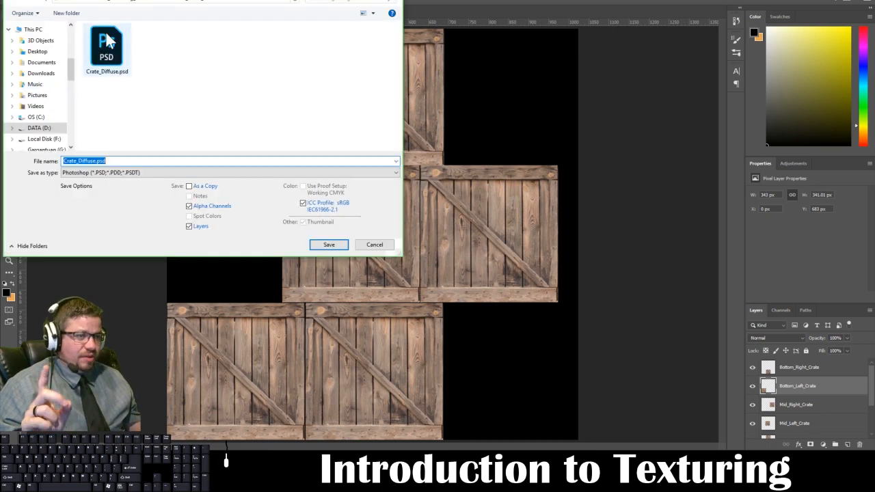
pyautogui.moveTo(138, 4); pyautogui.dragTo(294, 38)
pyautogui.click(355, 228)
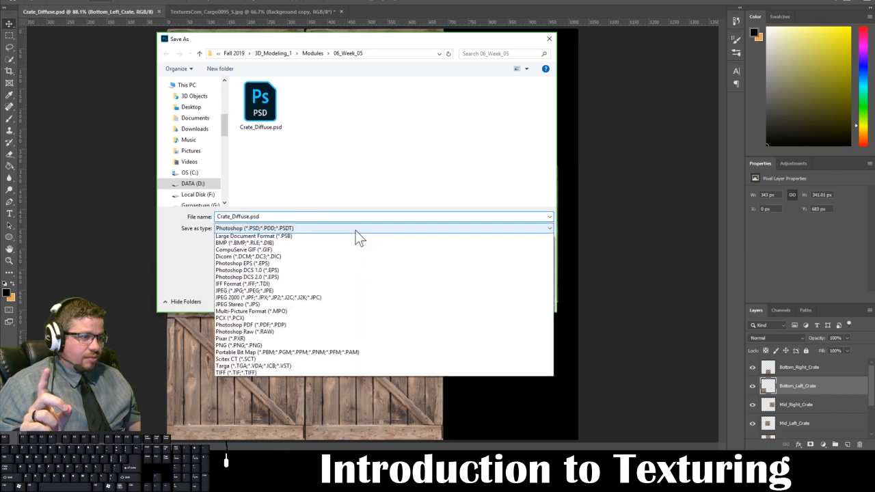
pyautogui.click(317, 371)
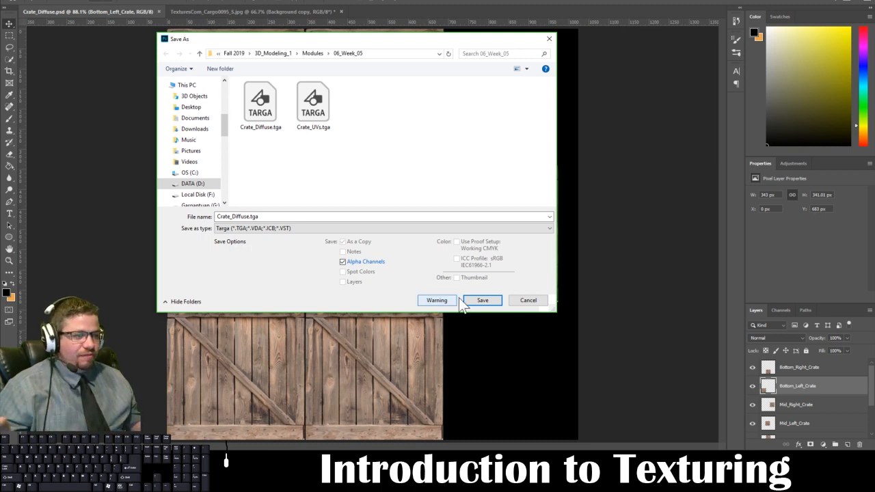
pyautogui.click(528, 300)
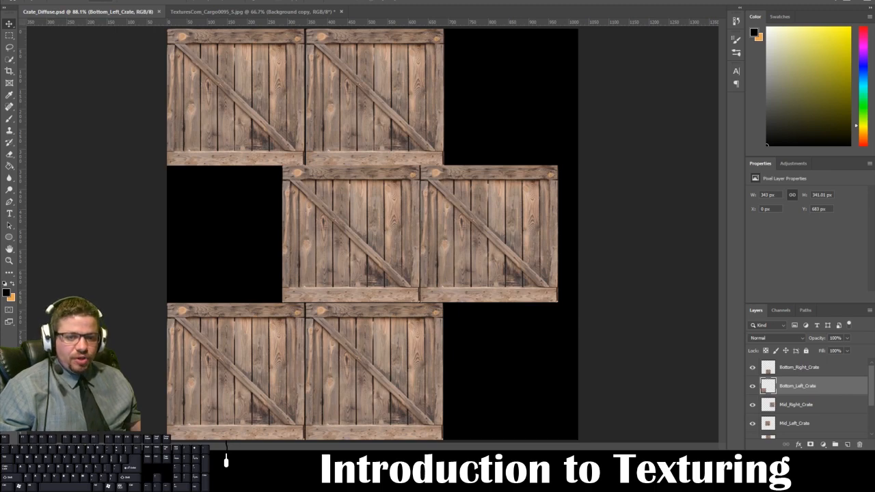
# Switch to Maya, return the cube to object mode, and select and frame it in the enlarged perspective view
pyautogui.hotkey('alt', 'Tab')
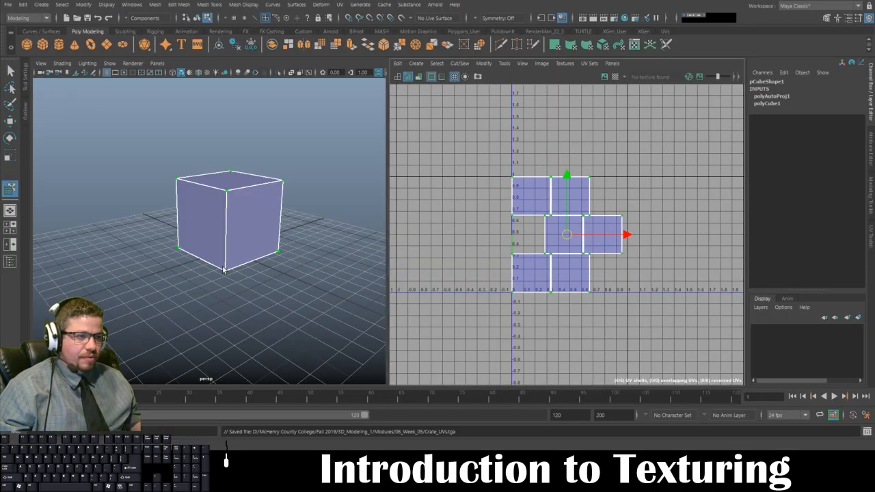
pyautogui.rightClick(222, 220)
pyautogui.click(264, 206)
pyautogui.click(271, 277)
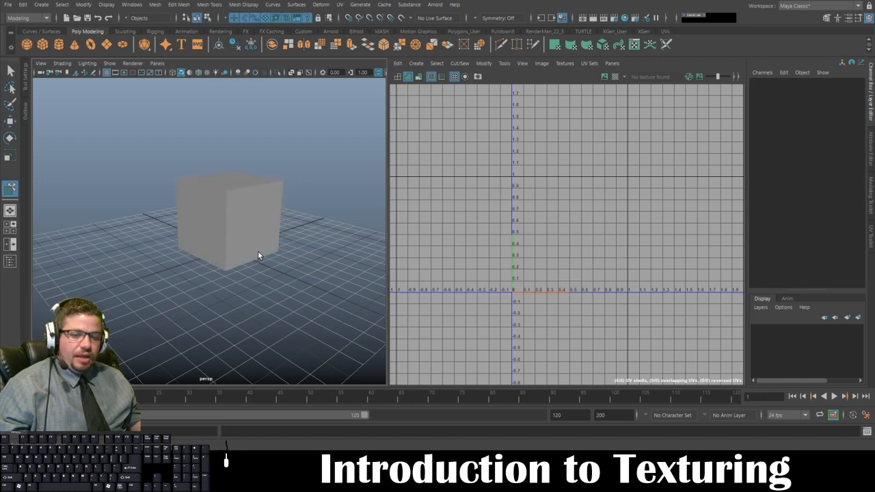
pyautogui.press('space')
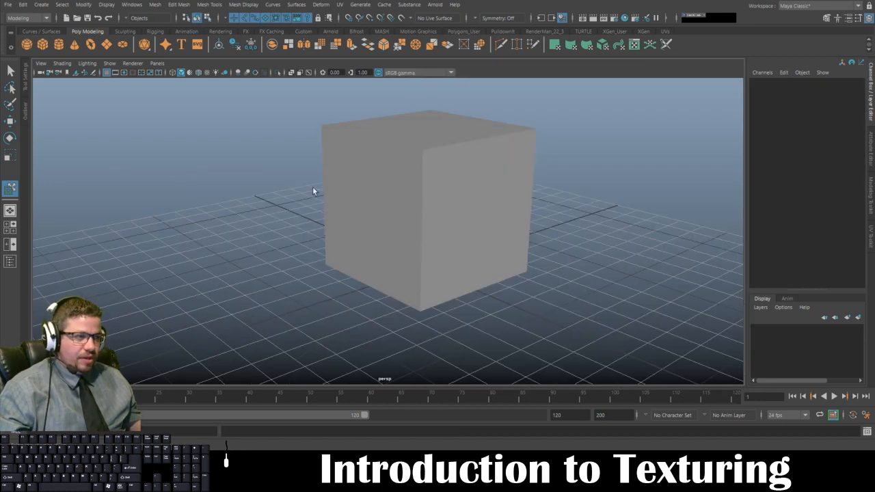
pyautogui.click(397, 140)
pyautogui.press('f')
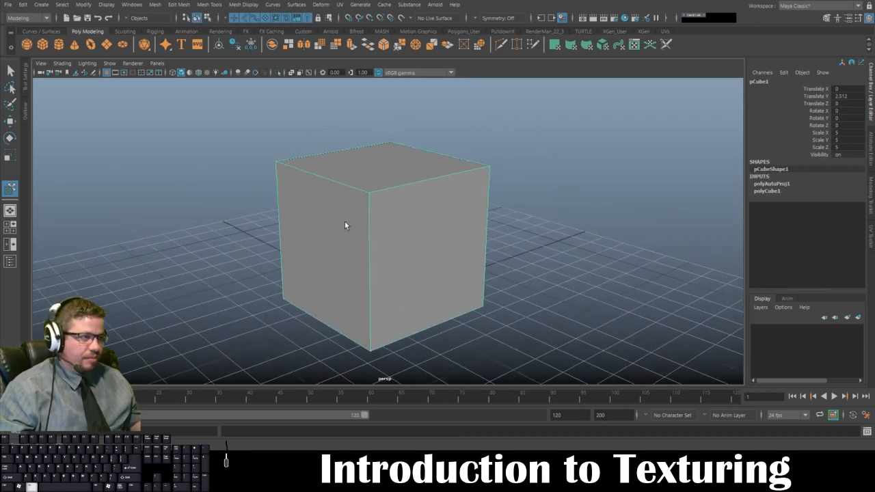
# Assign a new Blinn material to the cube
pyautogui.rightClick(379, 179)
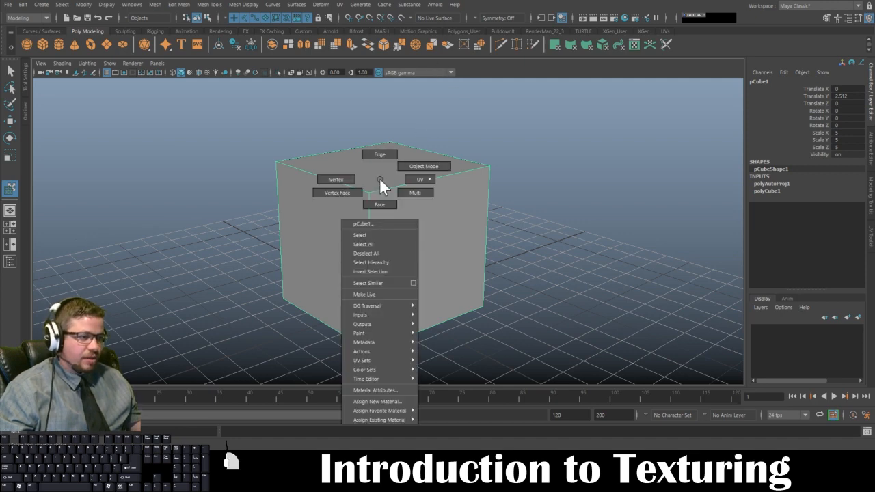
pyautogui.click(373, 402)
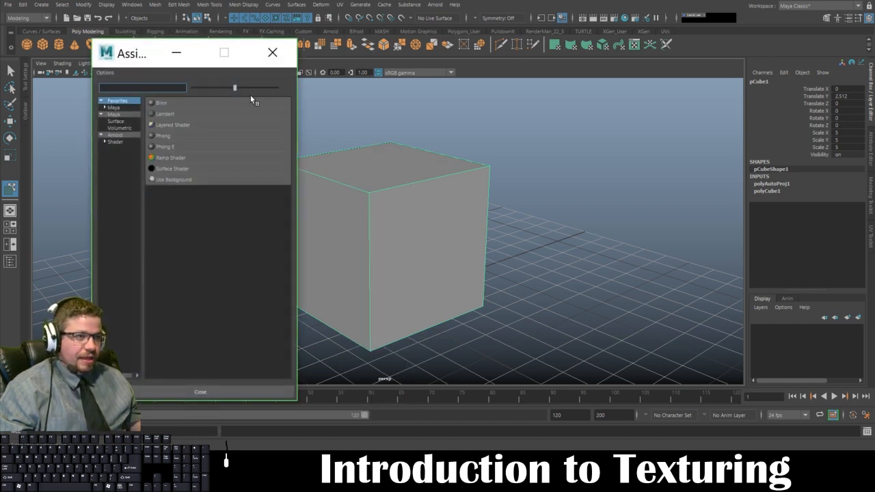
pyautogui.click(159, 102)
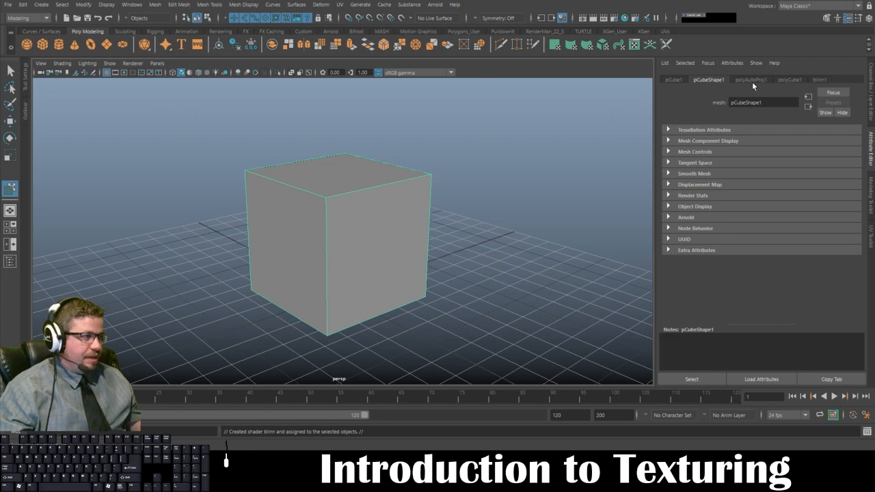
# Connect a File texture node to the Color attribute of the cube's Blinn material
pyautogui.click(818, 80)
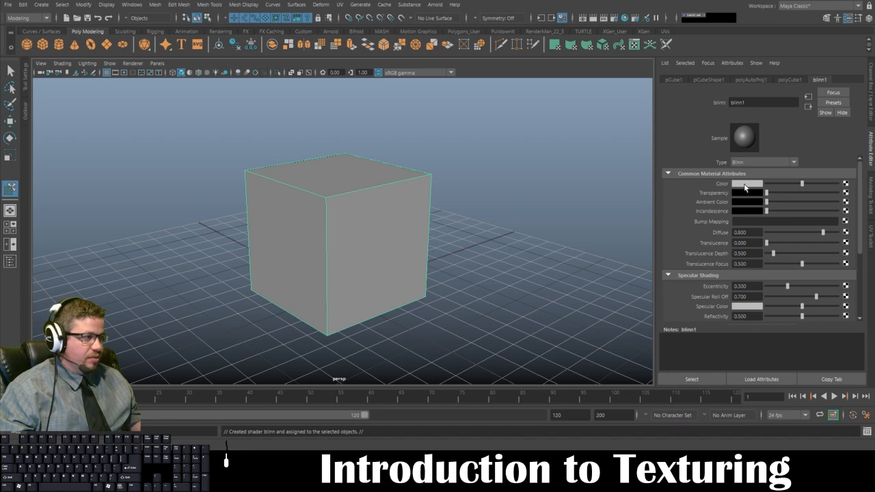
pyautogui.click(846, 184)
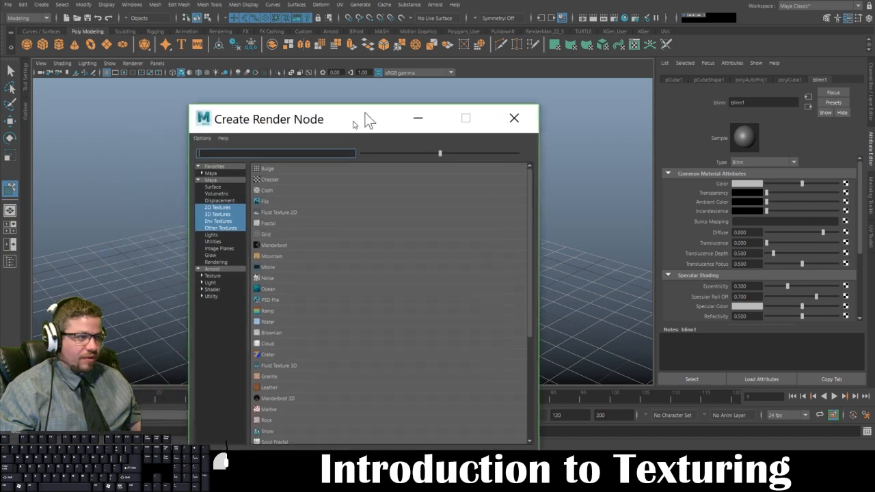
pyautogui.moveTo(365, 117); pyautogui.dragTo(404, 63)
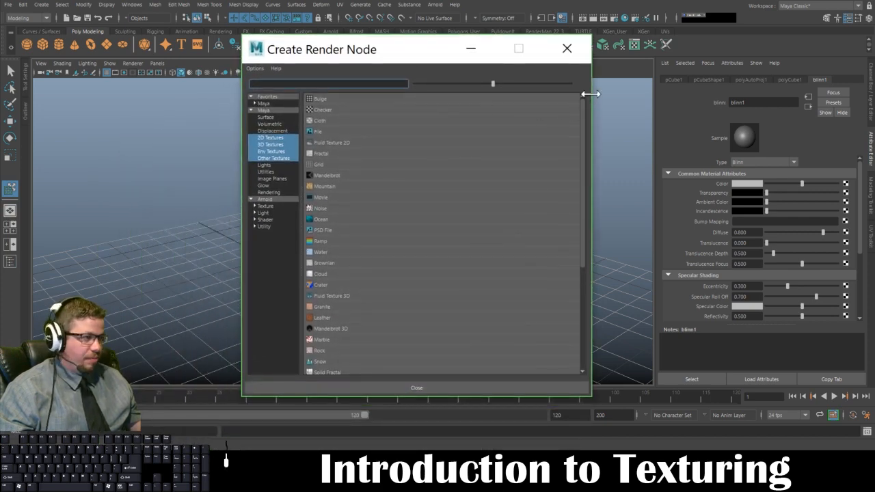
pyautogui.moveTo(590, 93); pyautogui.dragTo(551, 95)
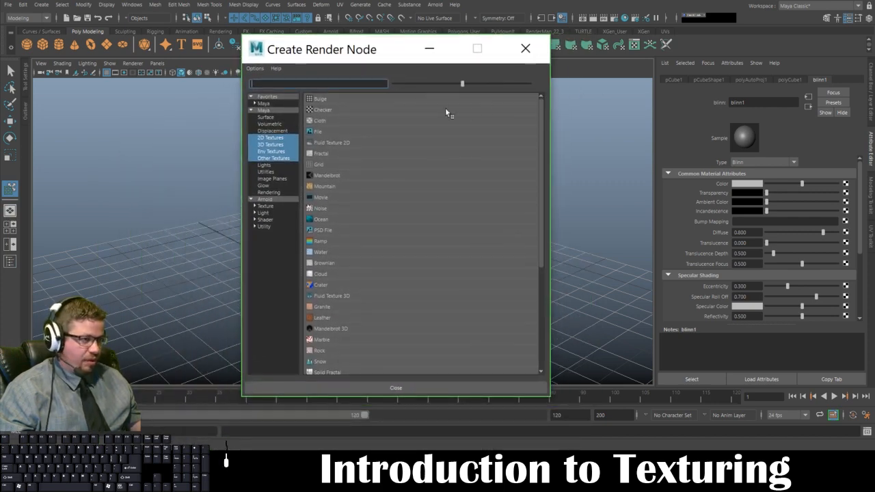
pyautogui.click(316, 133)
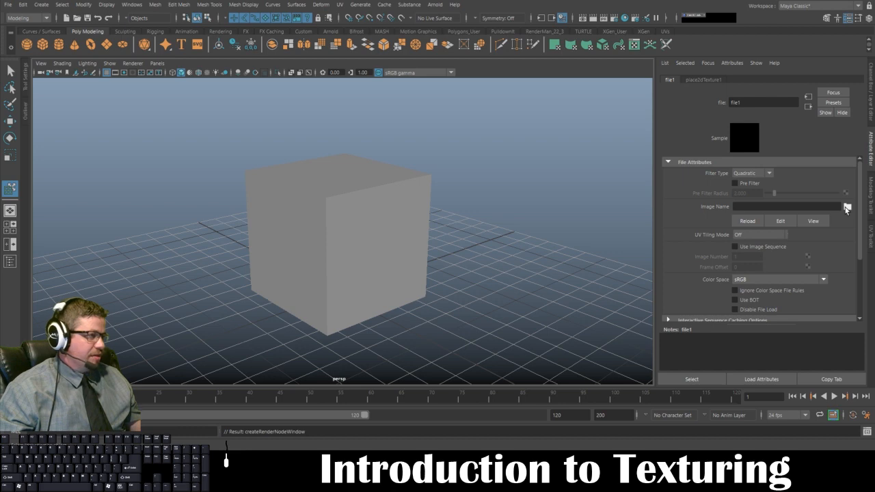
# Load Crate_Diffuse.tga from the 06_Week_05 folder as the file node's image
pyautogui.click(847, 207)
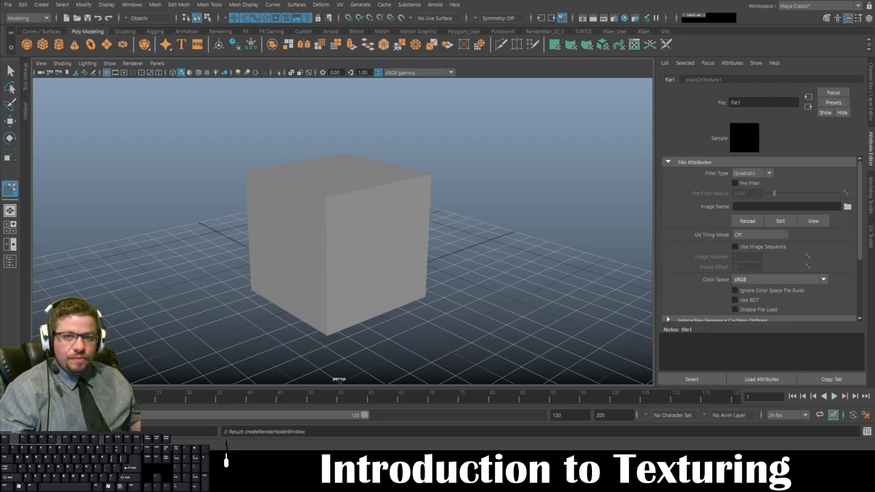
pyautogui.moveTo(0, 141); pyautogui.dragTo(0, 141)
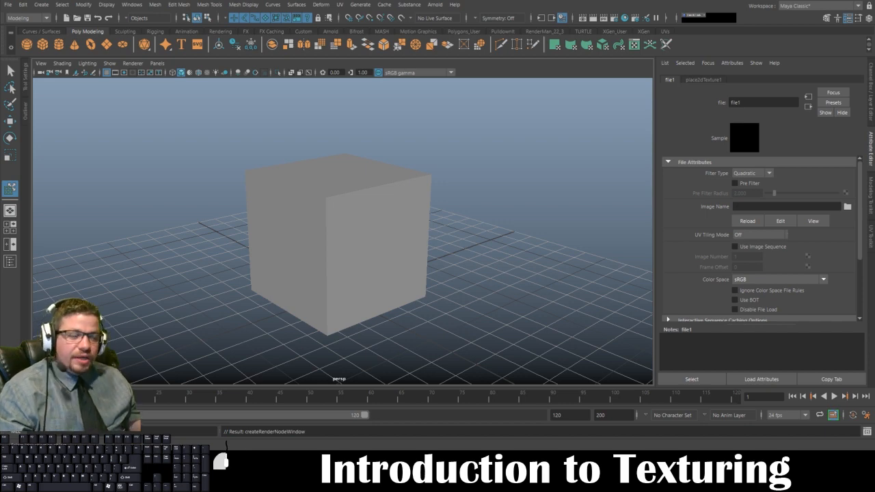
pyautogui.moveTo(0, 179); pyautogui.dragTo(451, 59)
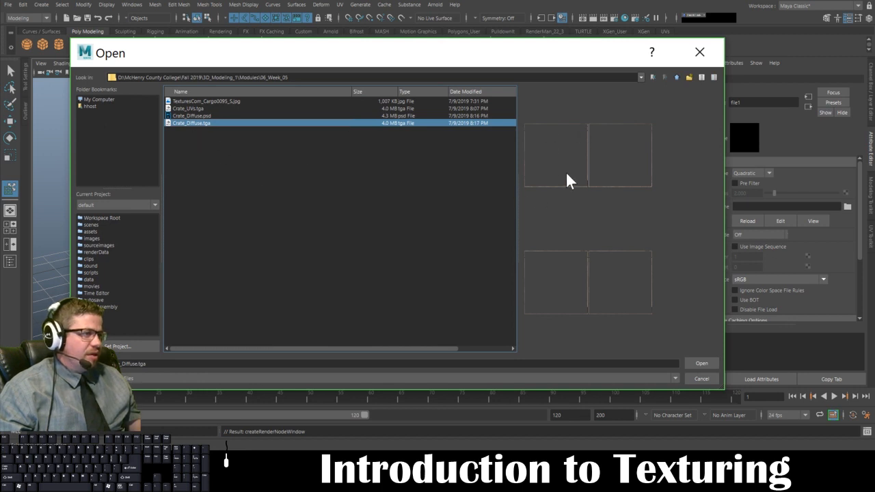
pyautogui.click(226, 108)
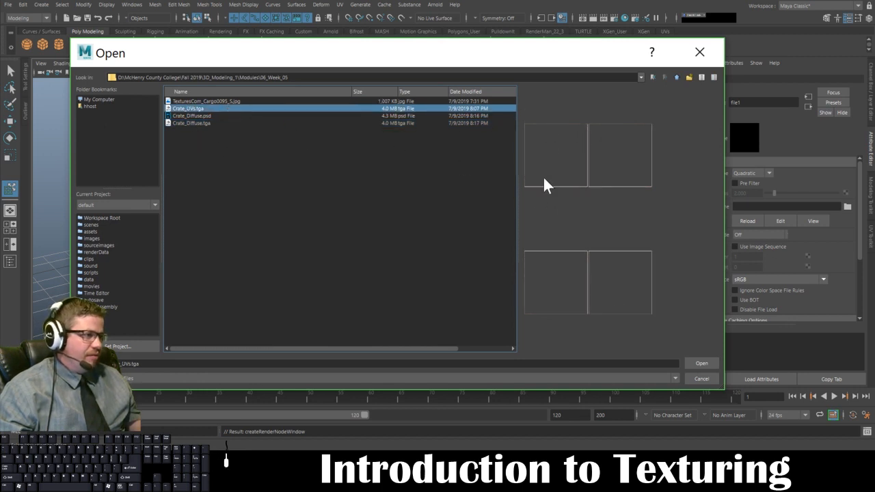
pyautogui.click(205, 124)
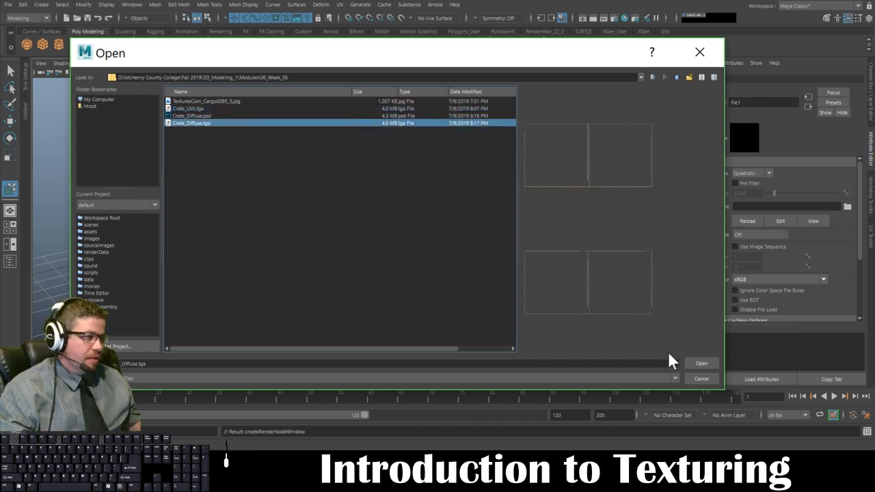
pyautogui.click(692, 363)
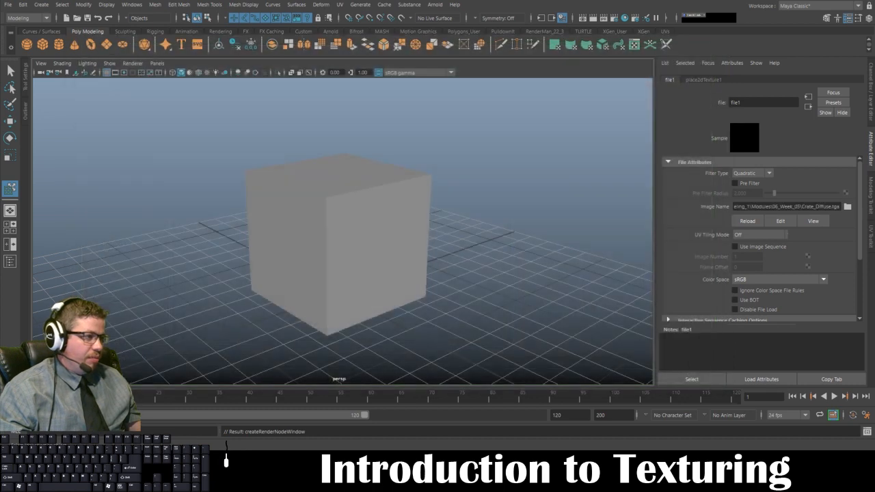
# Preview the cube with smoothing, in wireframe and in shaded display, and return it to unsmoothed shaded display
pyautogui.click(409, 280)
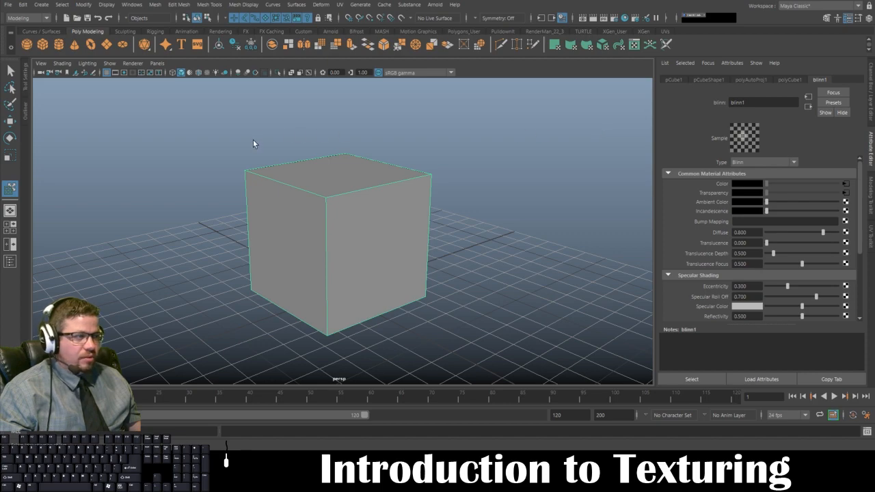
pyautogui.moveTo(253, 142); pyautogui.dragTo(352, 211)
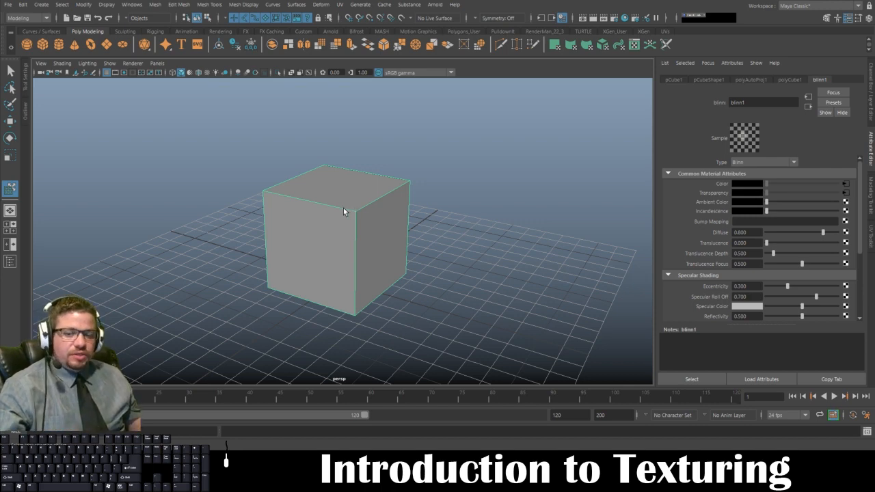
pyautogui.press('1')
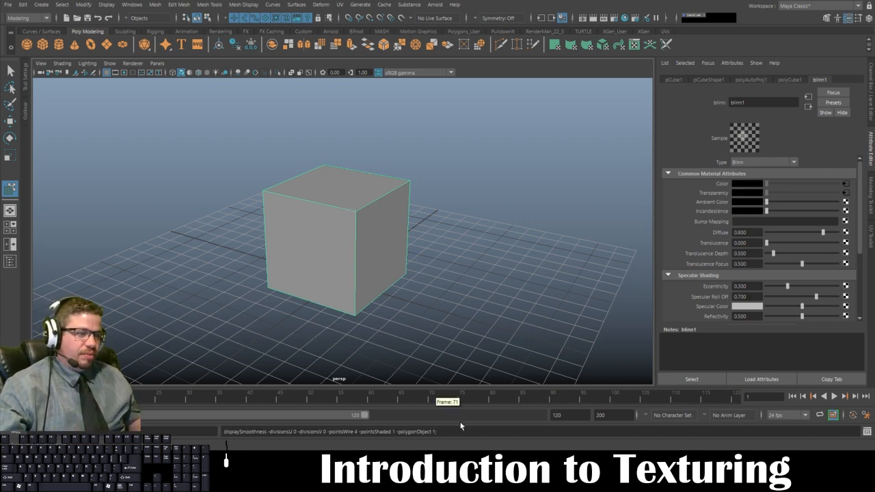
pyautogui.press('2')
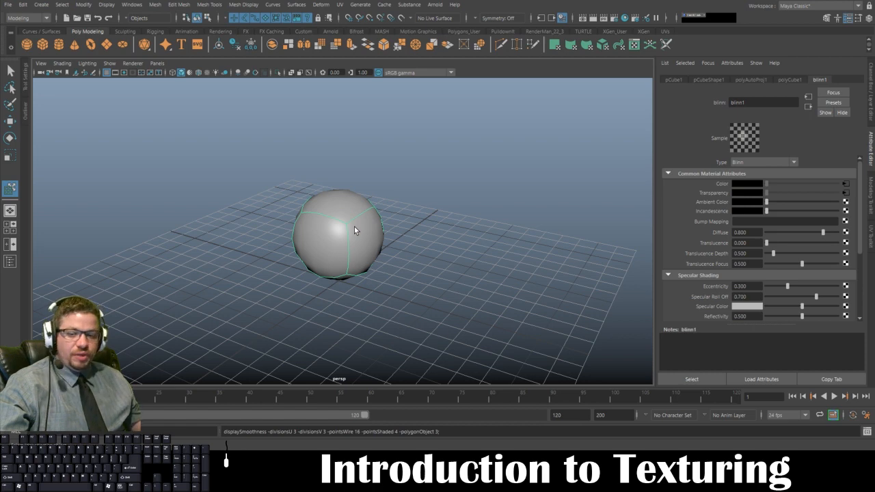
pyautogui.press('4')
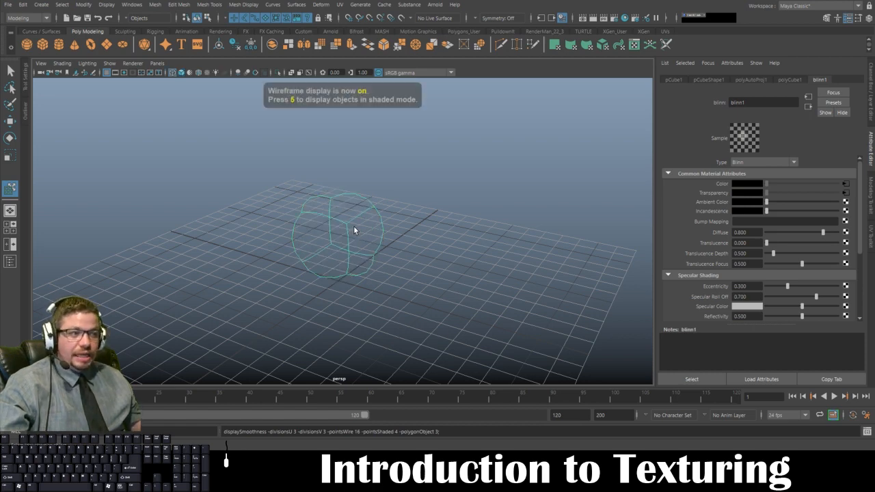
pyautogui.press('5')
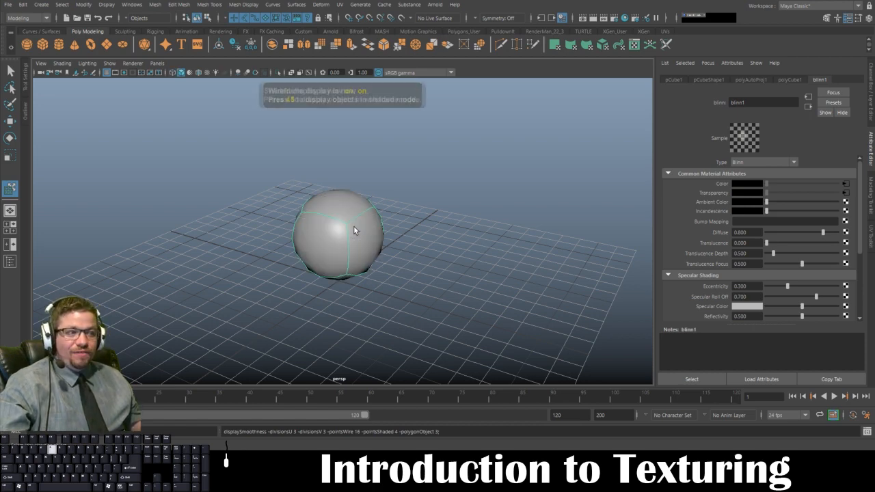
pyautogui.press('1')
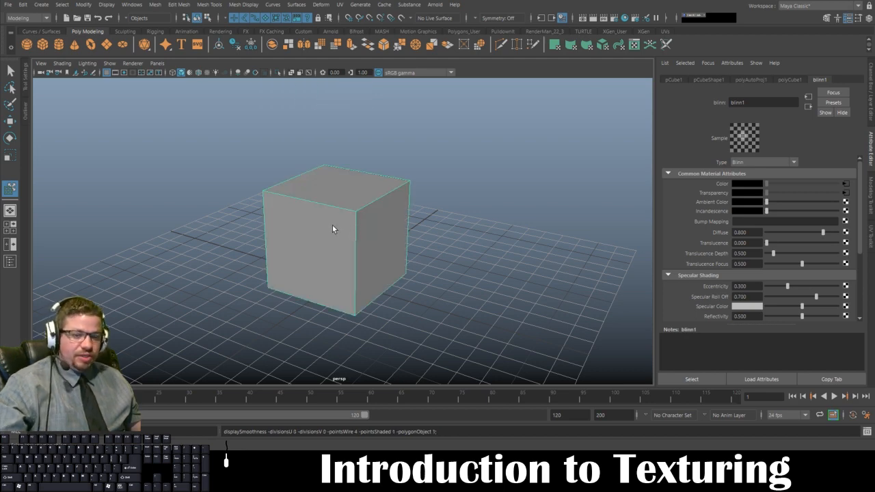
# Turn on textured display in the viewport, inspect the deselected cube from another angle and select it again
pyautogui.press('6')
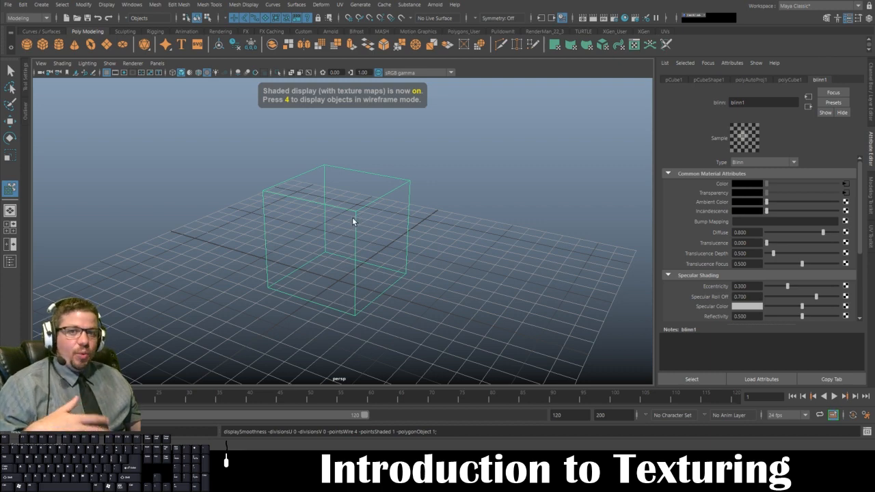
pyautogui.click(449, 147)
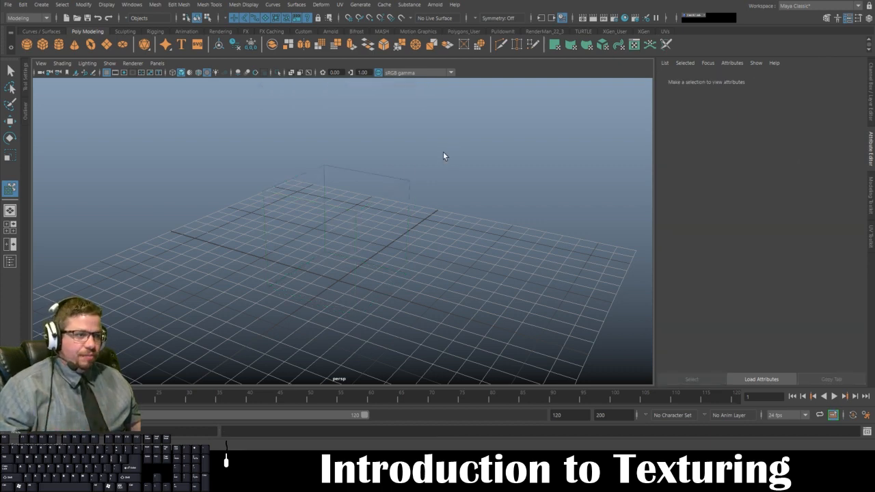
pyautogui.keyDown('alt'); pyautogui.moveTo(439, 158); pyautogui.dragTo(318, 182); pyautogui.keyUp('alt')
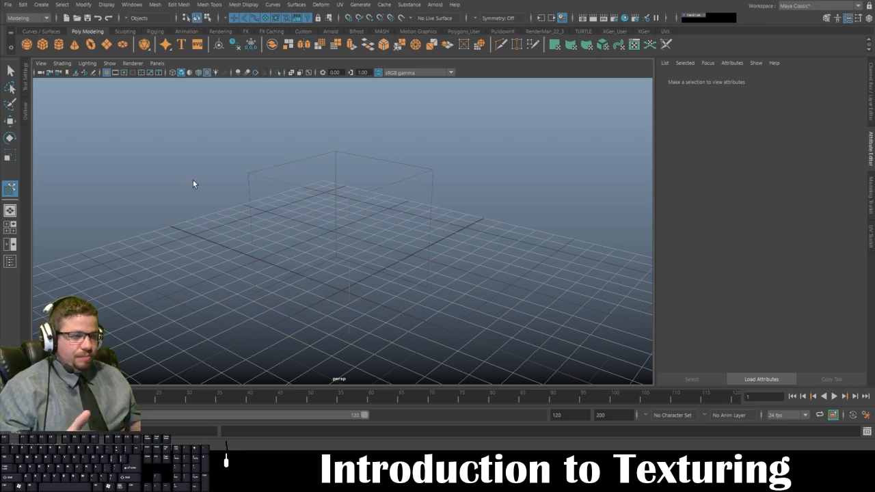
pyautogui.moveTo(213, 116); pyautogui.dragTo(506, 363)
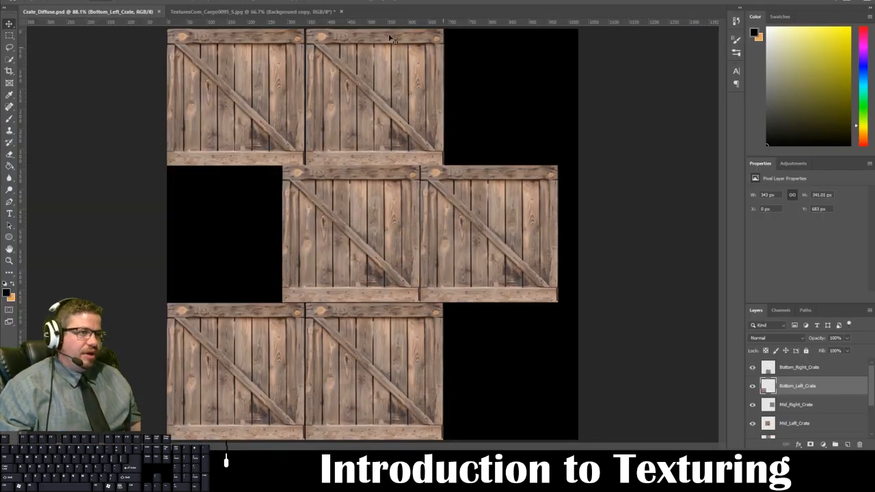
# Save the crate texture in Photoshop as Targa Crate_Diffuse.tga without alpha channels at 32 bits/pixel, replacing the existing file, and return to Maya
pyautogui.click(60, 7)
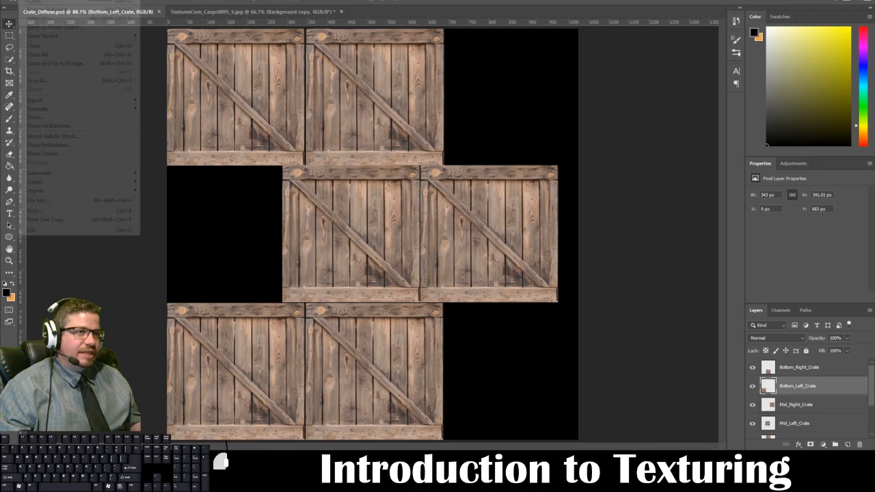
pyautogui.click(40, 80)
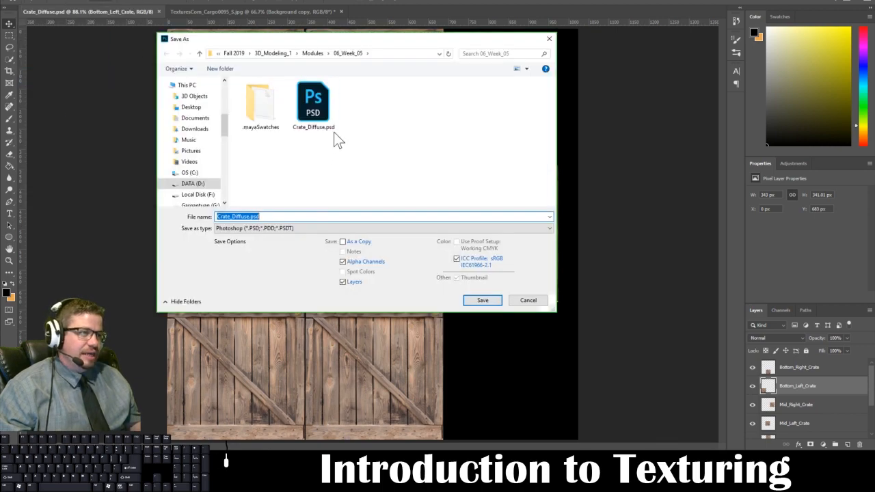
pyautogui.click(238, 229)
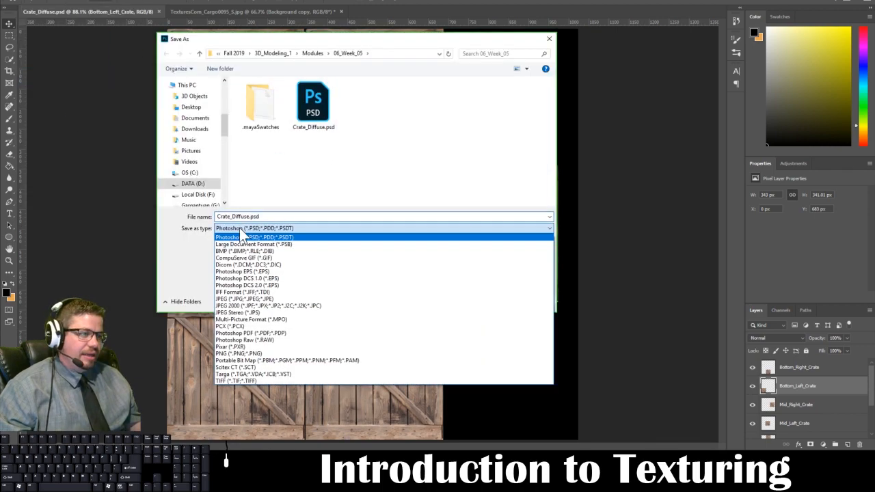
pyautogui.click(251, 372)
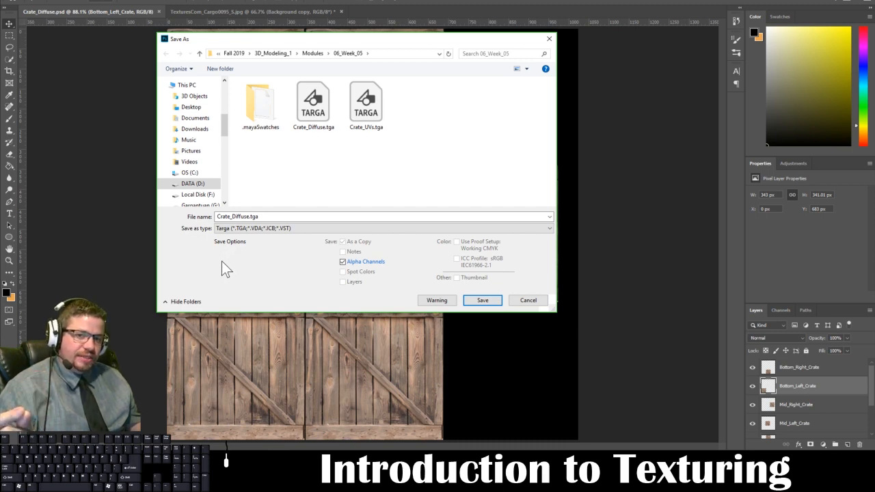
pyautogui.click(344, 264)
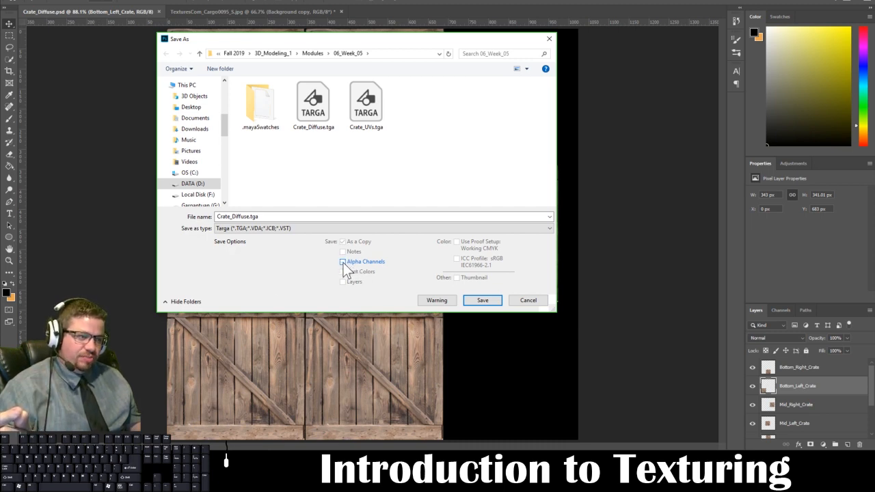
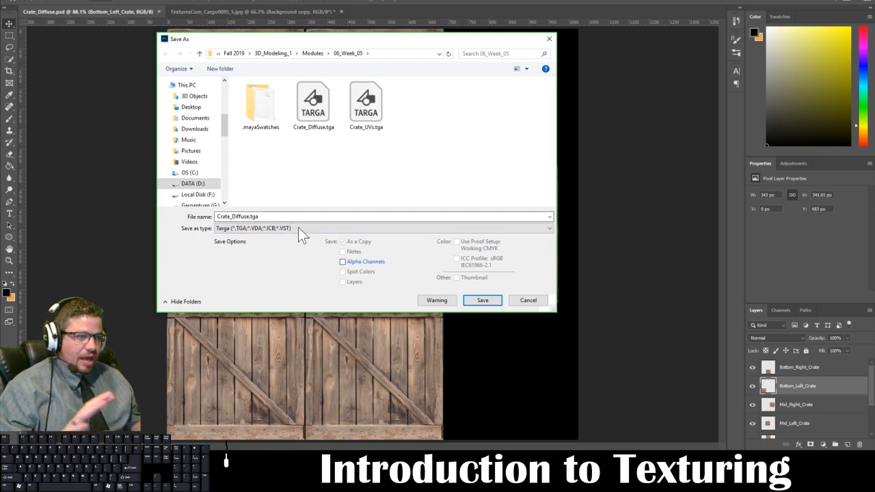
pyautogui.click(485, 301)
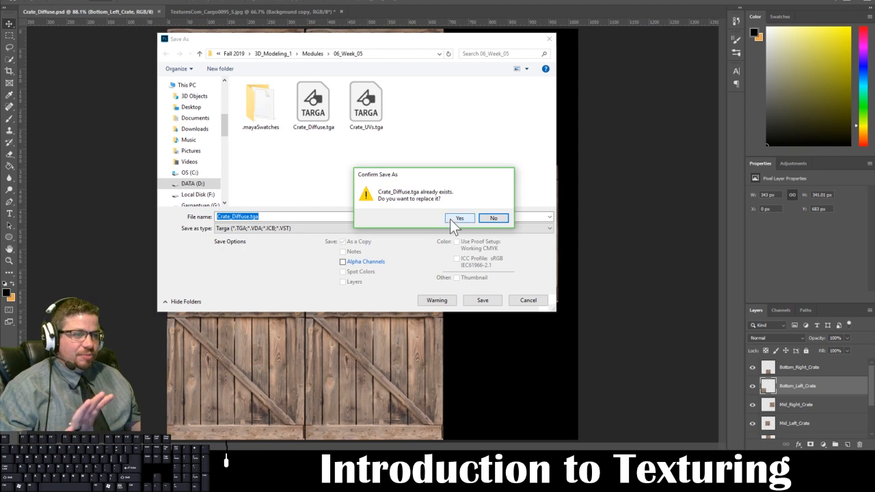
pyautogui.click(457, 218)
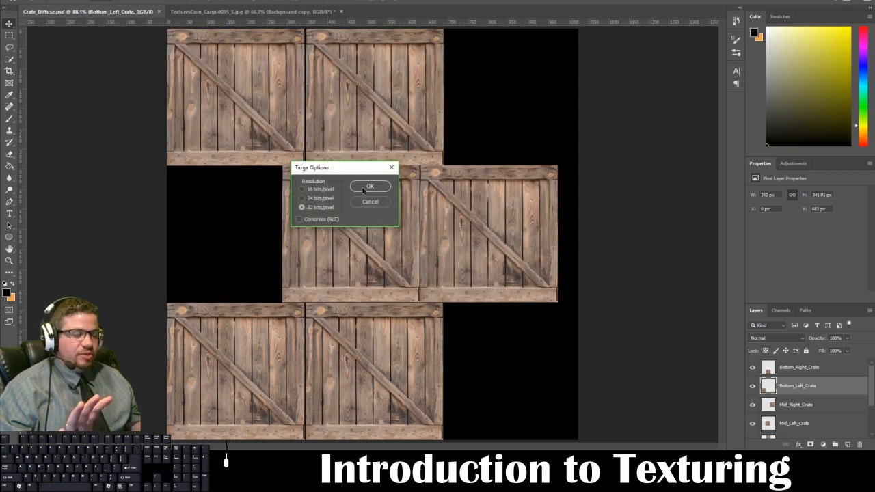
pyautogui.click(369, 187)
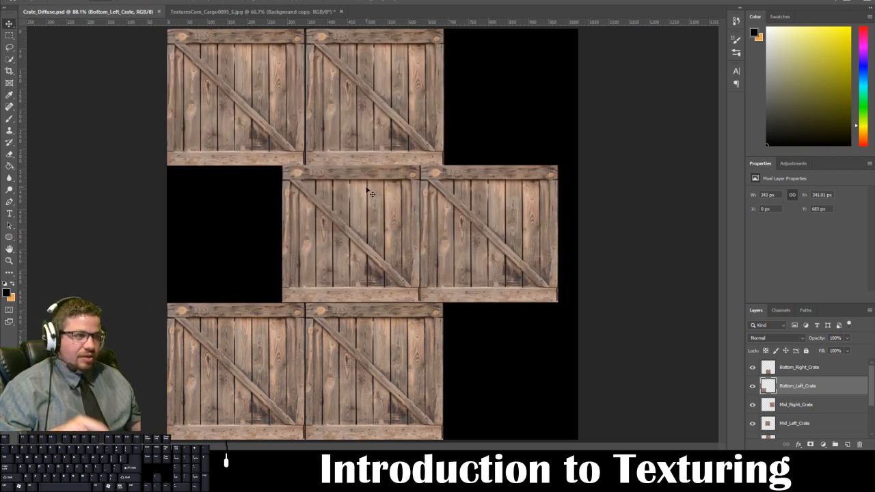
pyautogui.click(179, 482)
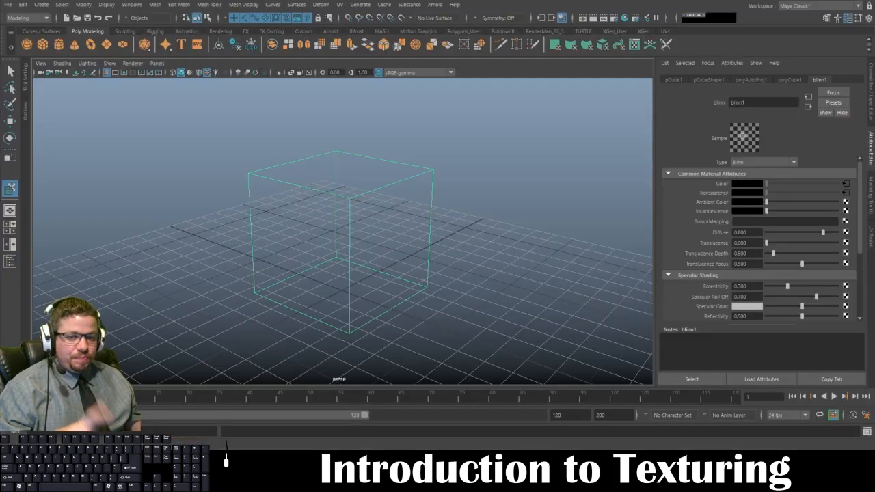
# Reload Crate_Diffuse.tga in the file node of the cube's Blinn color and show the cube with textures
pyautogui.click(514, 293)
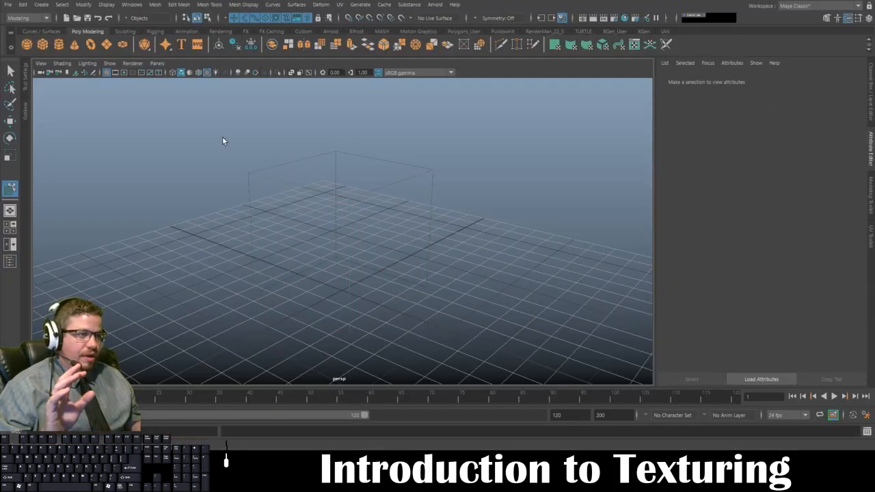
pyautogui.moveTo(222, 141); pyautogui.dragTo(493, 332)
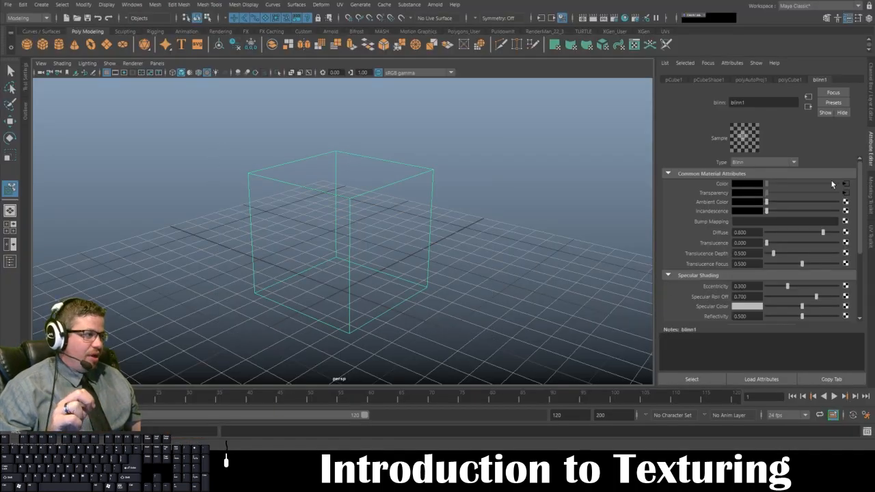
pyautogui.click(846, 185)
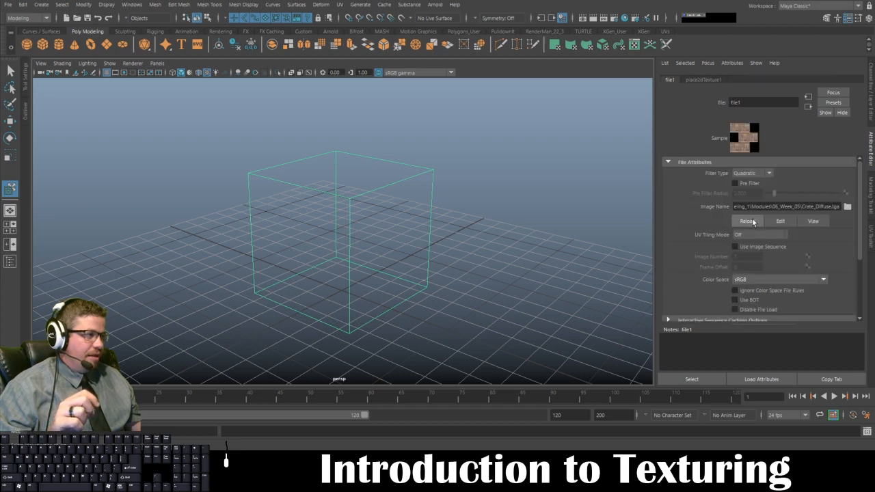
pyautogui.moveTo(187, 128); pyautogui.dragTo(298, 222)
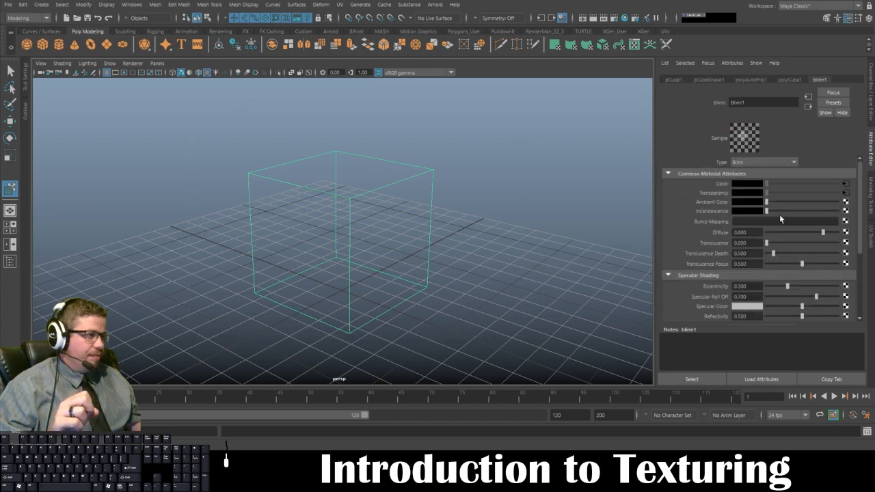
pyautogui.click(846, 184)
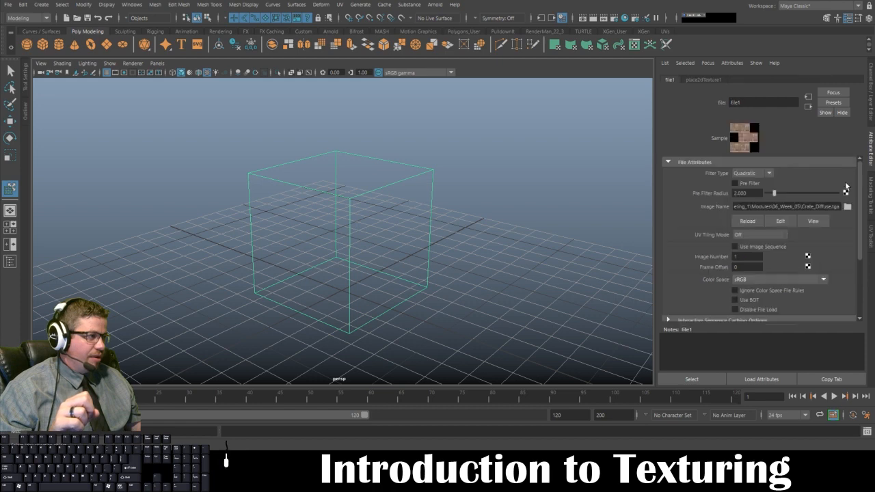
pyautogui.press('6')
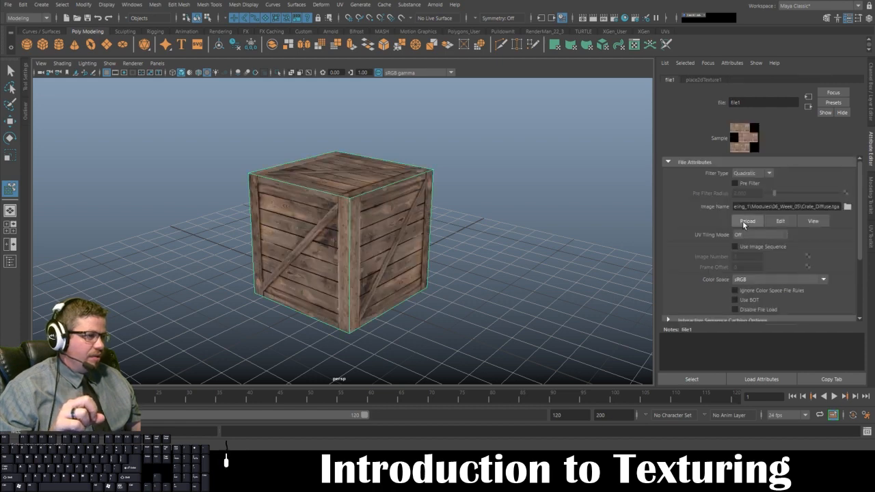
# Inspect the textured crate from several angles and check the file node behind its material color
pyautogui.click(517, 228)
pyautogui.moveTo(516, 232)
pyautogui.keyDown('alt'); pyautogui.mouseDown()
pyautogui.moveTo(477, 237)
pyautogui.moveTo(607, 233)
pyautogui.moveTo(524, 227)
pyautogui.mouseUp(); pyautogui.keyUp('alt')
pyautogui.click(372, 232)
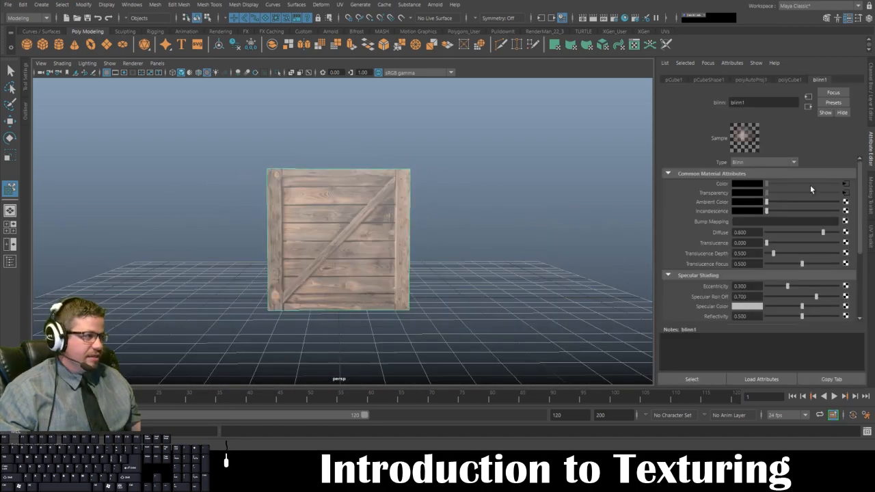
pyautogui.keyDown('alt'); pyautogui.moveTo(566, 221); pyautogui.dragTo(629, 227); pyautogui.keyUp('alt')
pyautogui.click(845, 183)
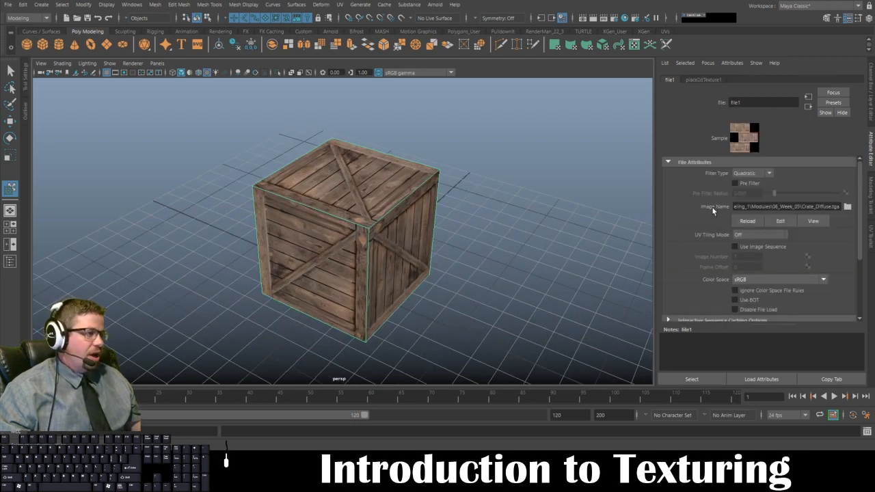
pyautogui.keyDown('alt'); pyautogui.moveTo(424, 261); pyautogui.dragTo(520, 254); pyautogui.keyUp('alt')
pyautogui.click(520, 254)
pyautogui.keyDown('alt'); pyautogui.moveTo(341, 267); pyautogui.dragTo(314, 174); pyautogui.keyUp('alt')
pyautogui.click(314, 175)
pyautogui.keyDown('alt'); pyautogui.moveTo(210, 187); pyautogui.dragTo(260, 177); pyautogui.keyUp('alt')
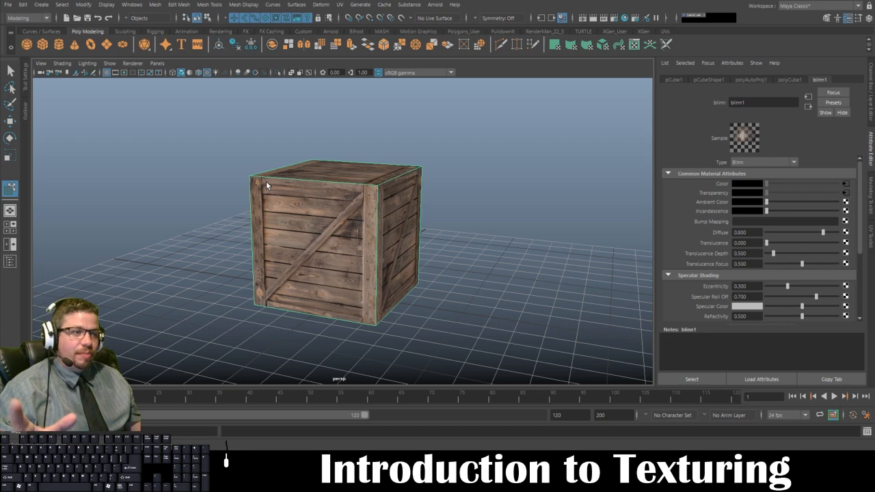
pyautogui.moveTo(301, 198); pyautogui.dragTo(289, 214)
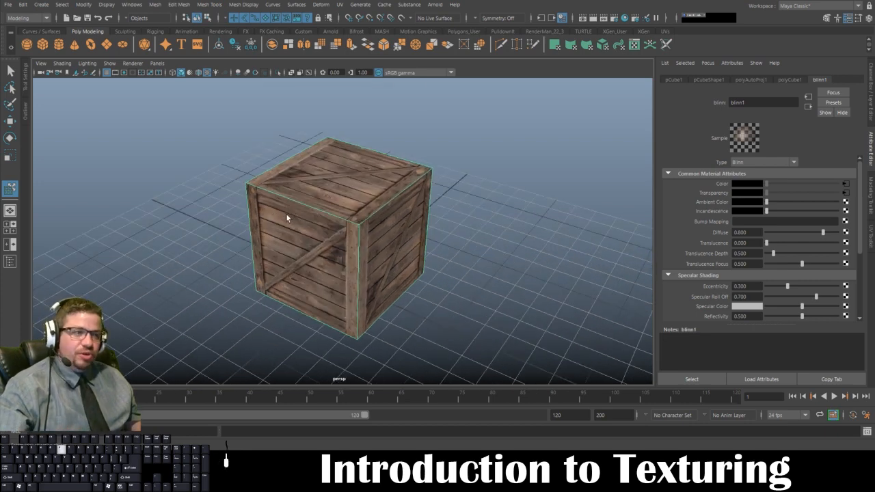
# Assign a new Blinn material to the cube and map its color to a File texture using Crate_Diffuse.tga
pyautogui.press('6')
pyautogui.rightClick(309, 201)
pyautogui.moveTo(305, 369)
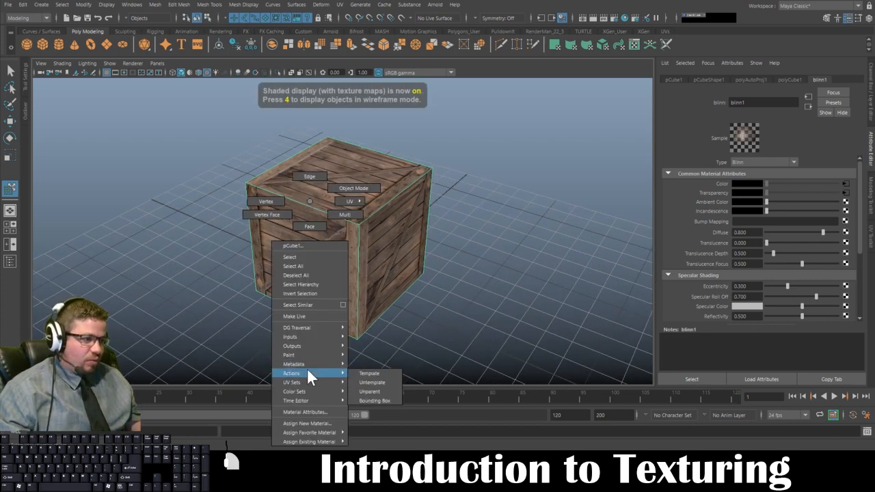
pyautogui.click(323, 420)
pyautogui.click(188, 112)
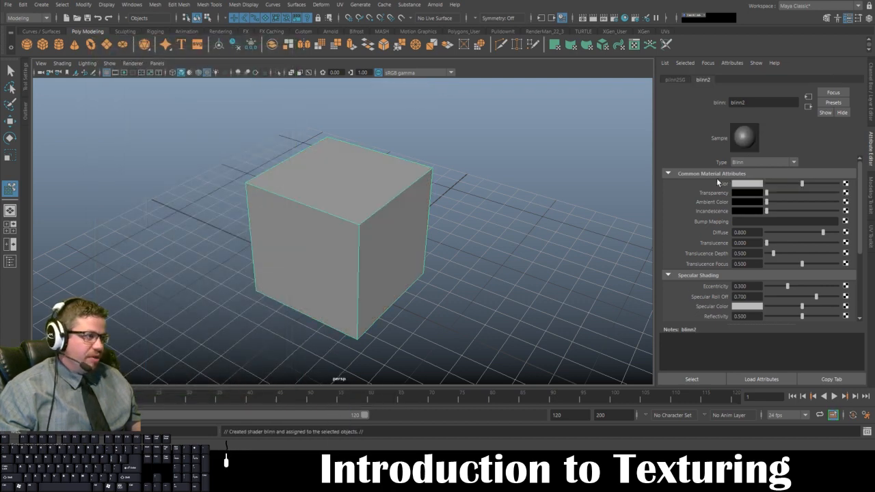
pyautogui.click(846, 183)
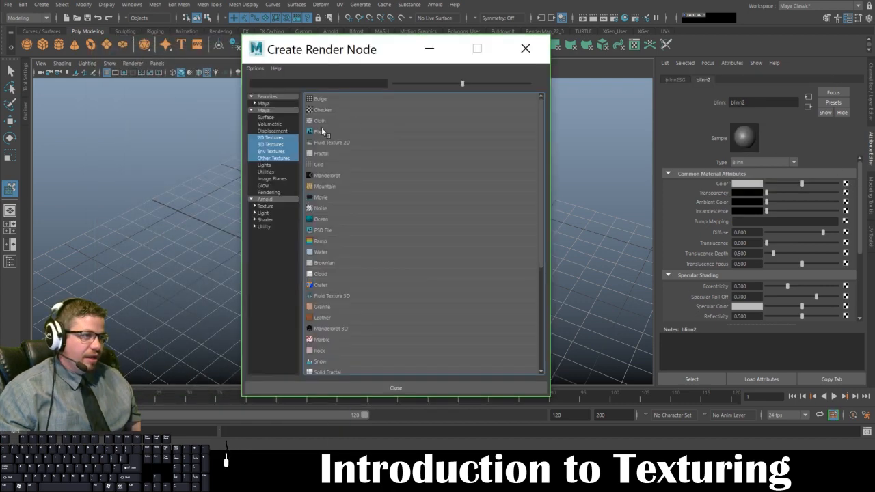
pyautogui.click(320, 131)
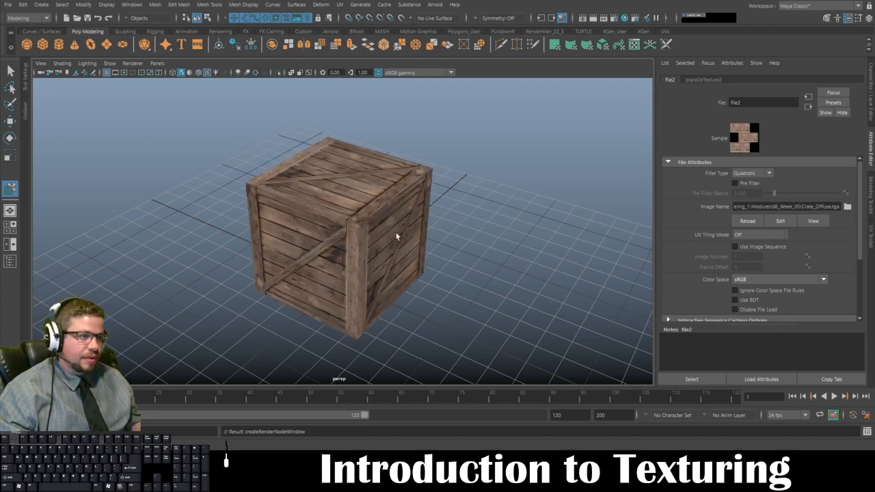
# Examine how the wood texture sits on every side of the deselected crate, from near and far
pyautogui.click(332, 264)
pyautogui.moveTo(332, 264); pyautogui.dragTo(389, 237)
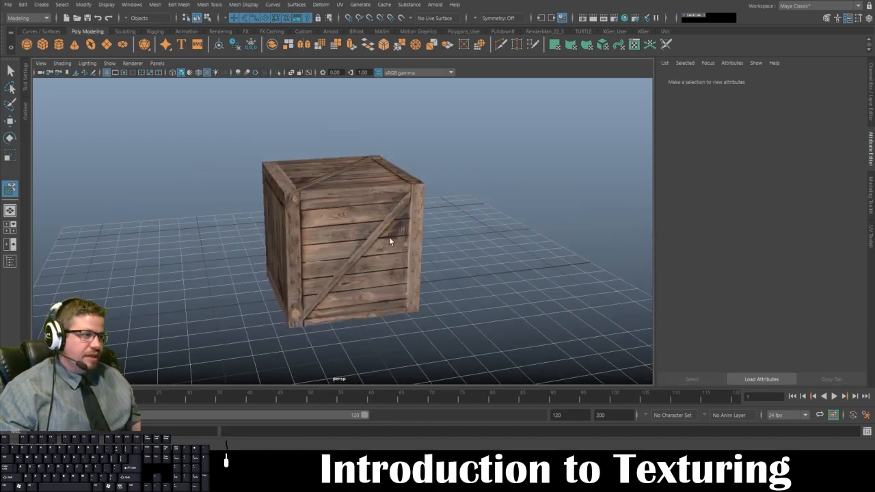
pyautogui.click(390, 240)
pyautogui.moveTo(488, 287); pyautogui.dragTo(188, 227)
pyautogui.click(187, 228)
pyautogui.moveTo(243, 272); pyautogui.dragTo(276, 284)
pyautogui.moveTo(294, 289); pyautogui.dragTo(235, 268)
pyautogui.click(320, 260)
pyautogui.scroll(-3, 307, 263)
pyautogui.click(234, 267)
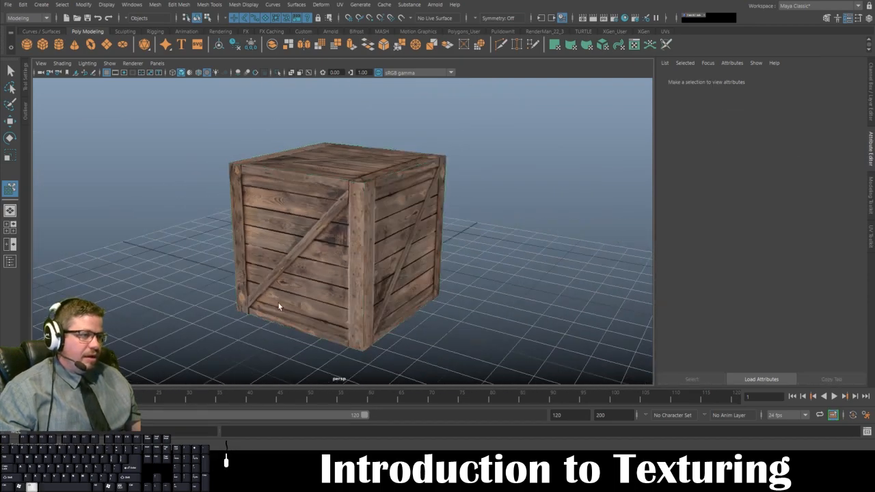
pyautogui.moveTo(278, 303); pyautogui.dragTo(214, 242)
pyautogui.scroll(-3, 332, 237)
pyautogui.moveTo(331, 264); pyautogui.dragTo(567, 265)
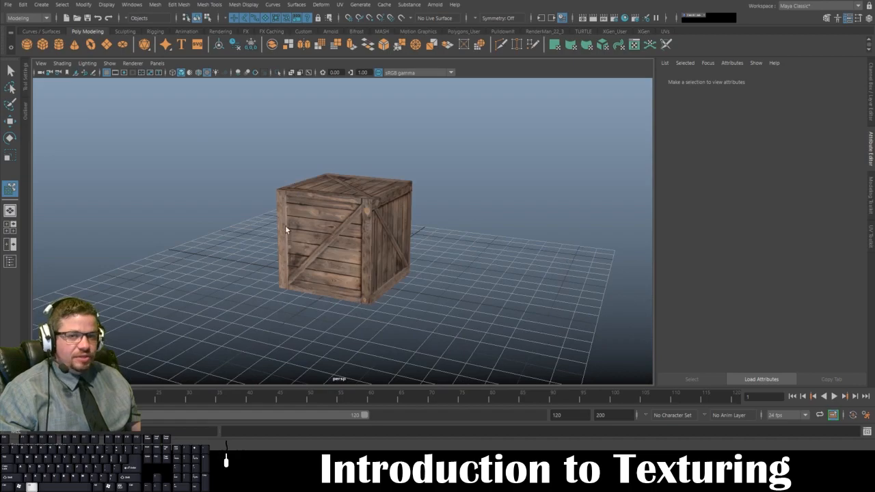
pyautogui.moveTo(285, 230); pyautogui.dragTo(331, 211)
# Set the crate material's reflectivity to 0, eccentricity to about 0.370 and specular roll off to about 0.195
pyautogui.click(382, 220)
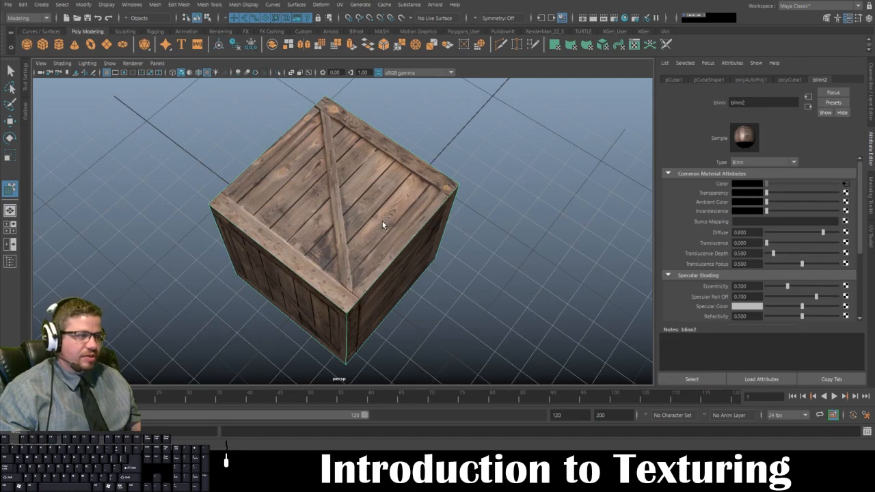
pyautogui.moveTo(805, 319); pyautogui.dragTo(727, 319)
pyautogui.click(786, 298)
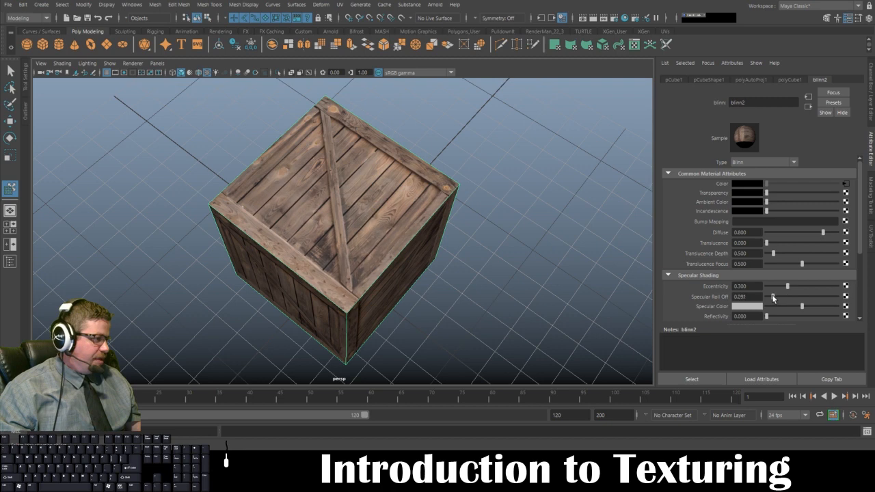
pyautogui.moveTo(773, 298); pyautogui.dragTo(791, 286)
pyautogui.click(778, 287)
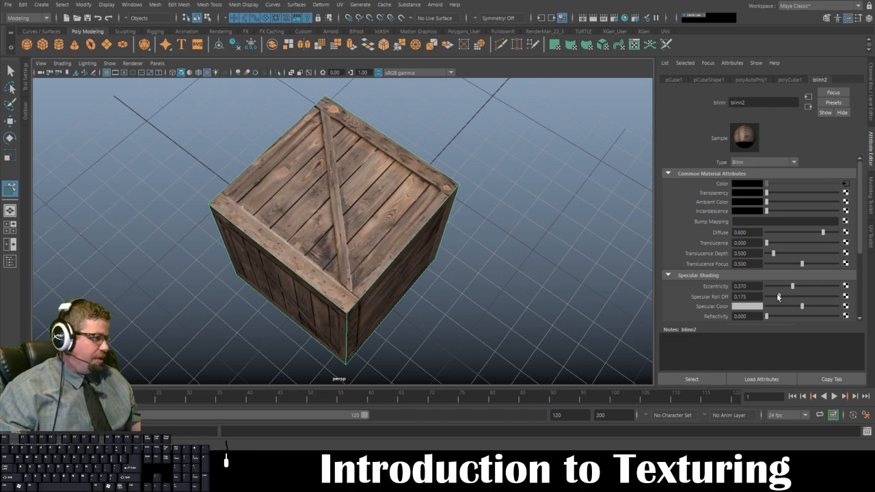
# Set the crate material's eccentricity to about 0.052 and check the highlight on its faces
pyautogui.click(580, 254)
pyautogui.moveTo(580, 254); pyautogui.dragTo(369, 214)
pyautogui.click(367, 214)
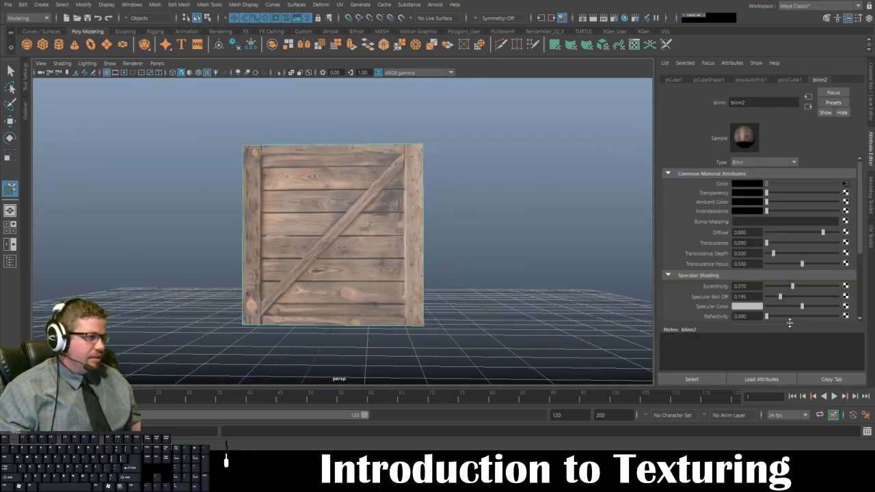
pyautogui.moveTo(788, 288); pyautogui.dragTo(771, 287)
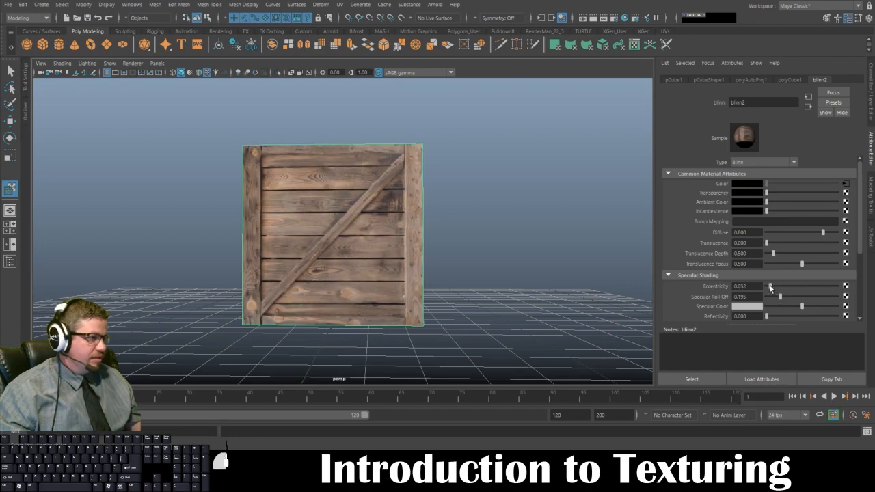
pyautogui.moveTo(444, 256); pyautogui.dragTo(370, 298)
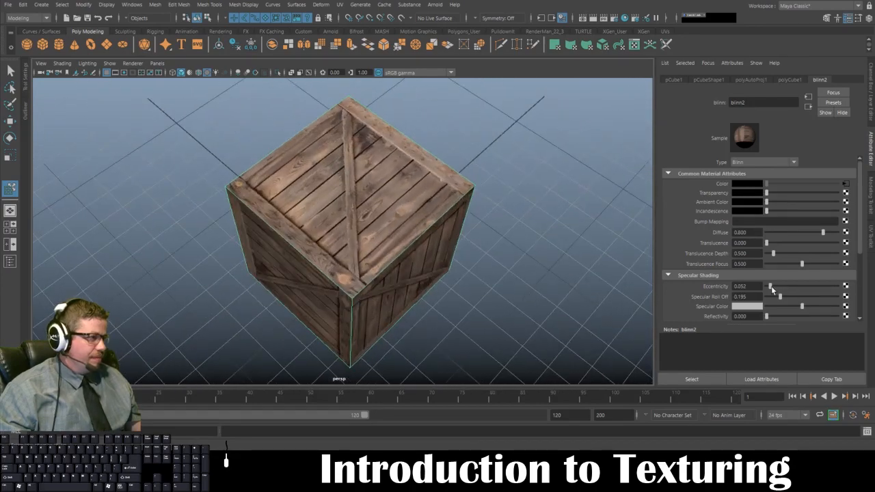
pyautogui.moveTo(438, 213); pyautogui.dragTo(294, 232)
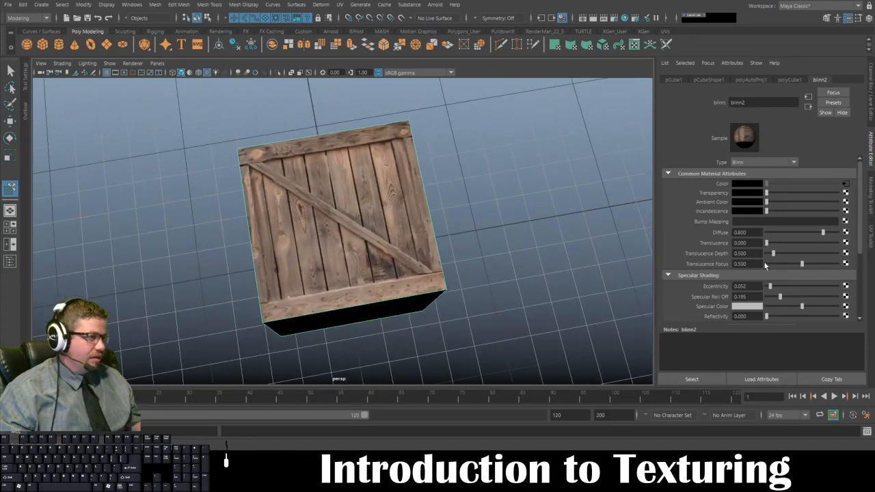
# Set the material's eccentricity and specular roll off to 0 and review the crate's shading
pyautogui.moveTo(772, 286); pyautogui.dragTo(733, 288)
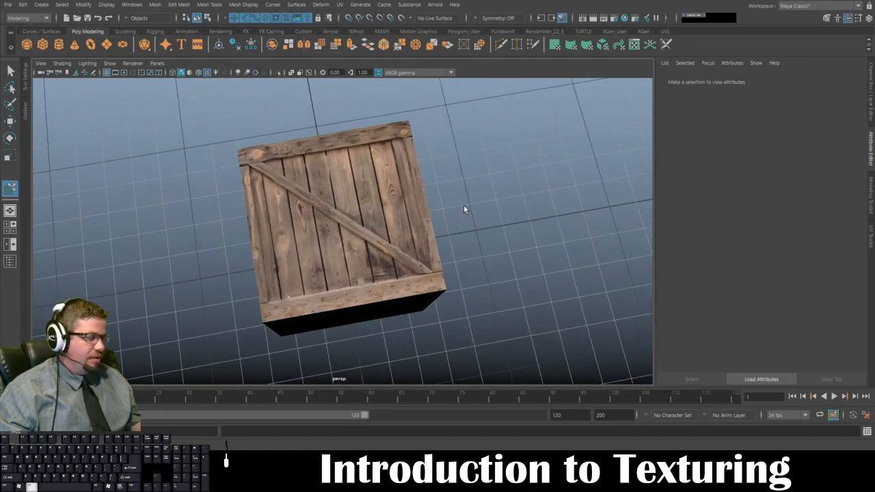
pyautogui.moveTo(455, 211); pyautogui.dragTo(457, 236)
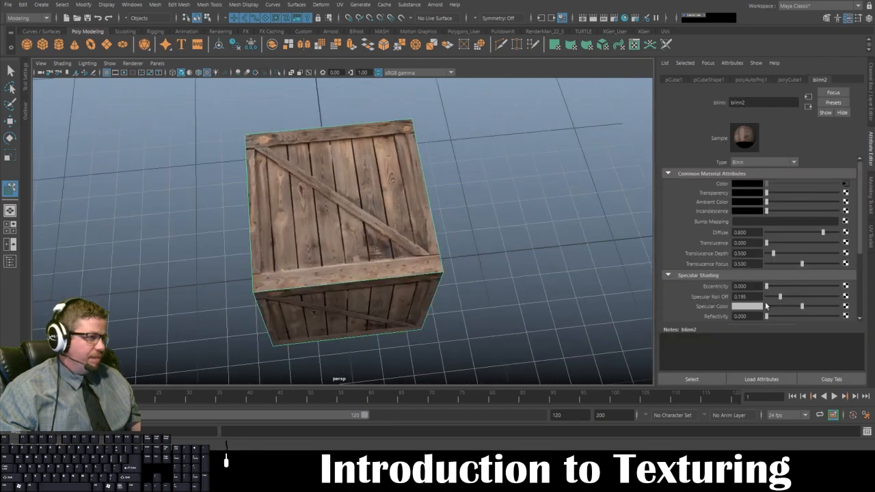
pyautogui.moveTo(782, 298); pyautogui.dragTo(752, 298)
pyautogui.moveTo(533, 264); pyautogui.dragTo(381, 255)
pyautogui.click(248, 224)
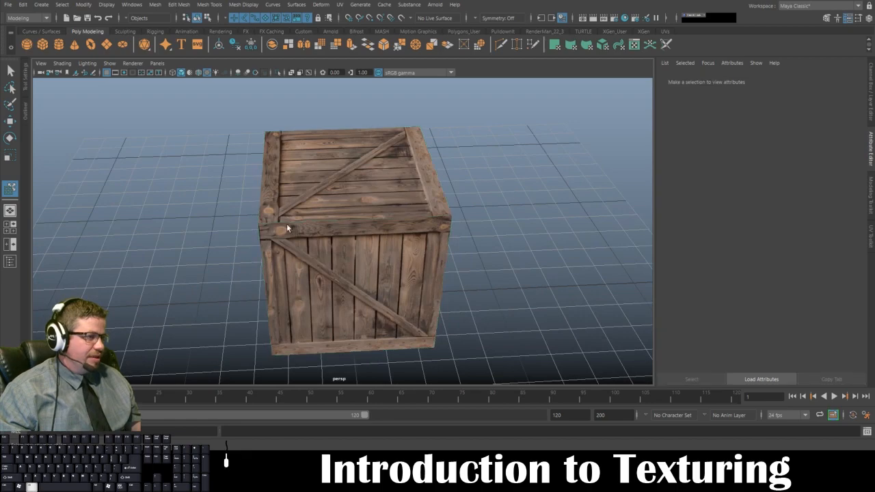
# Set the crate material's eccentricity to about 0.032, specular roll off to about 0.059 and specular color to black, checking the crate
pyautogui.moveTo(286, 224); pyautogui.dragTo(342, 217)
pyautogui.click(342, 217)
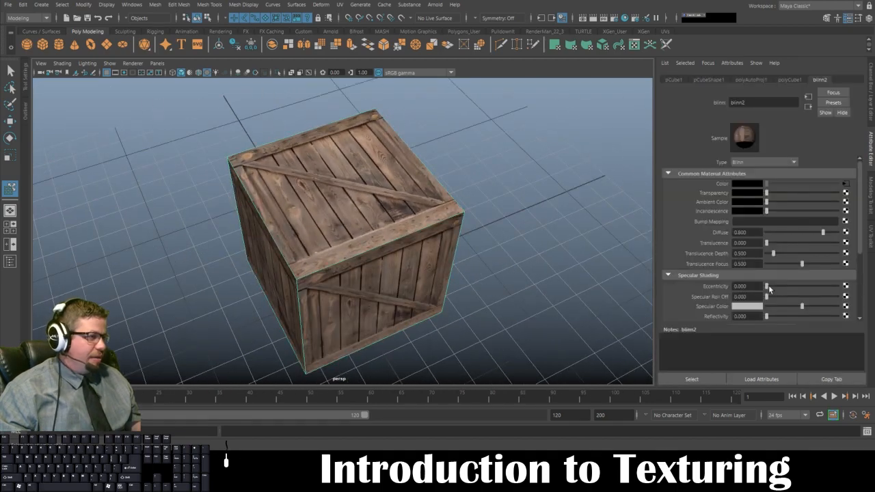
pyautogui.moveTo(767, 288)
pyautogui.mouseDown()
pyautogui.moveTo(763, 305)
pyautogui.moveTo(771, 296)
pyautogui.mouseUp()
pyautogui.click(768, 306)
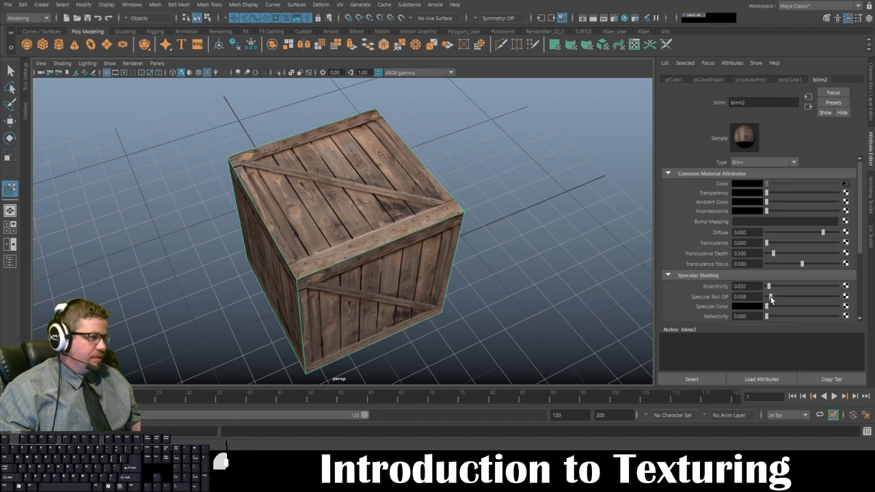
pyautogui.moveTo(532, 253); pyautogui.dragTo(432, 248)
pyautogui.click(509, 225)
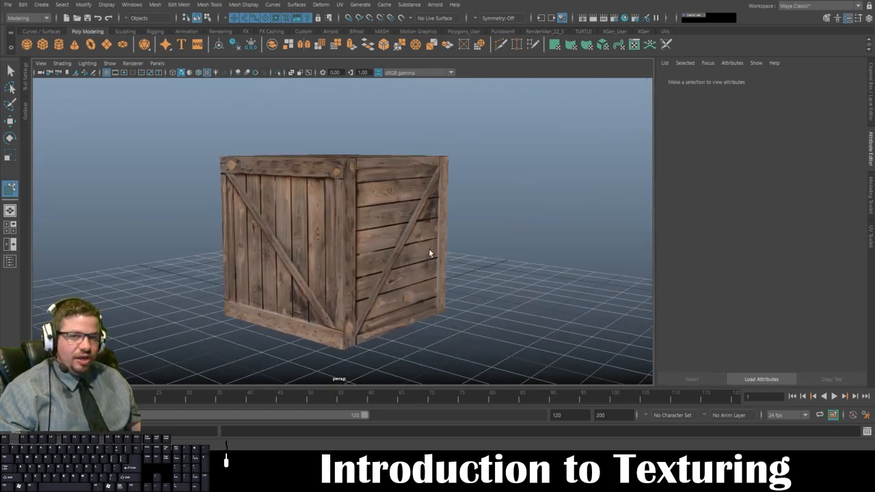
pyautogui.moveTo(406, 223); pyautogui.dragTo(380, 224)
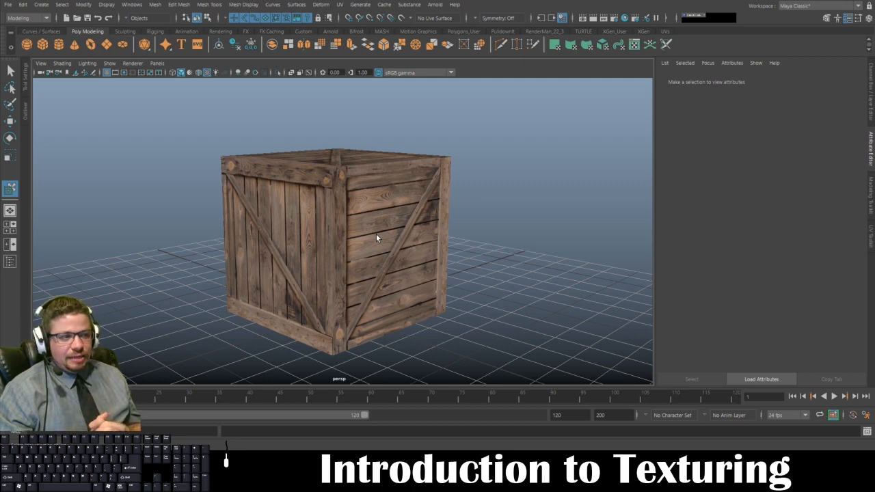
# Switch to Photoshop and add the text "1" on the upper-left crate panel, above the Bottom_Right_Crate layer
pyautogui.click(376, 235)
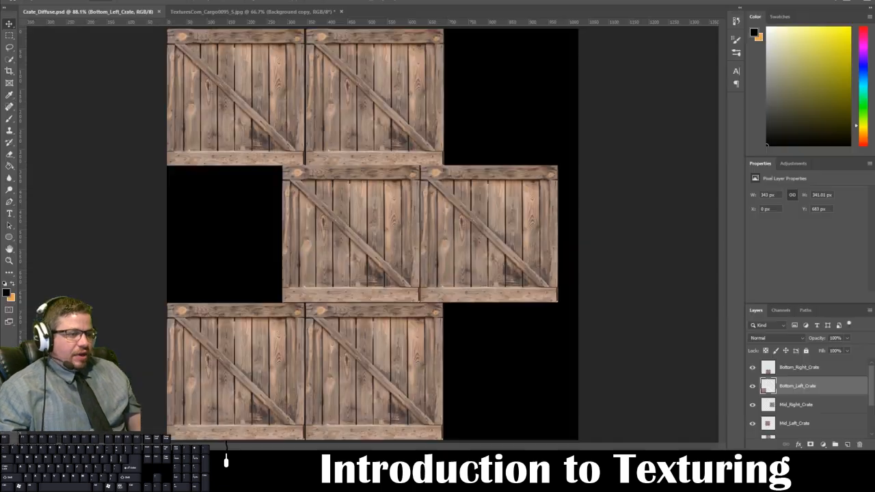
pyautogui.click(787, 365)
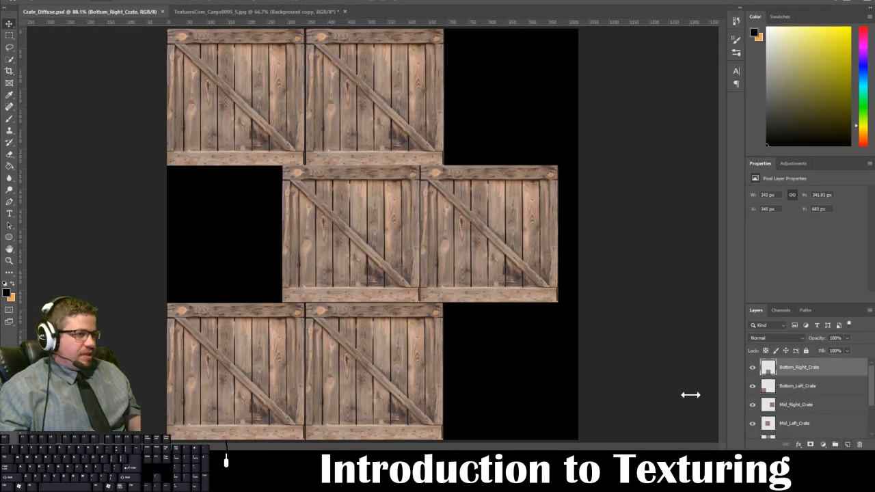
pyautogui.press('t')
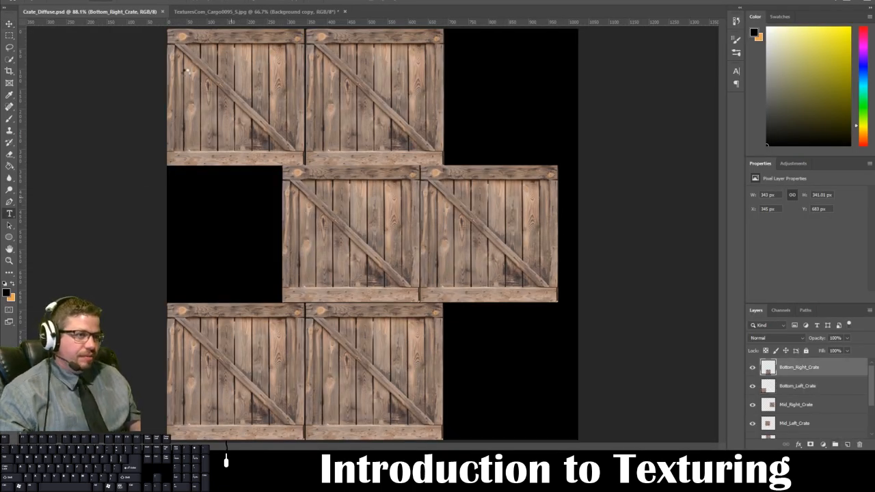
pyautogui.press('b')
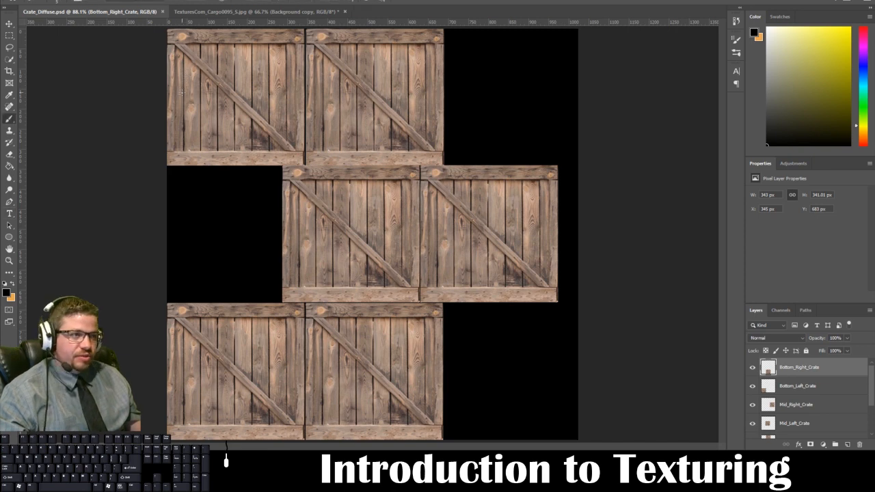
pyautogui.press('t')
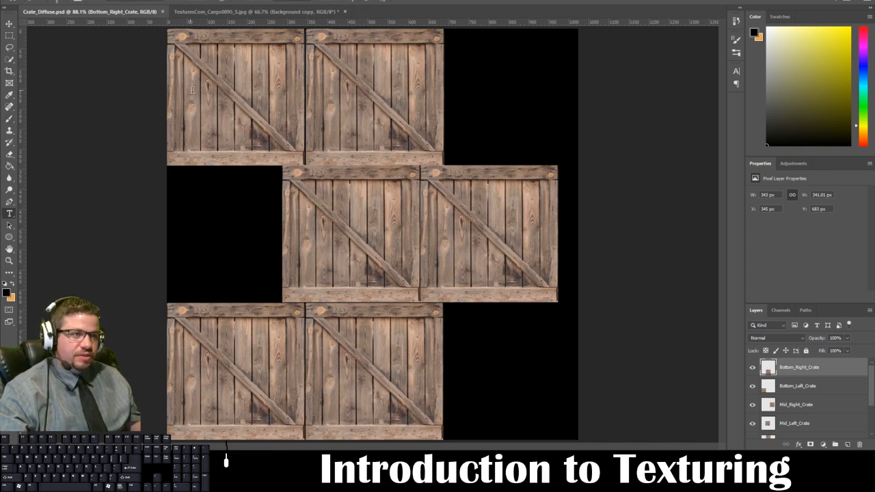
pyautogui.click(272, 116)
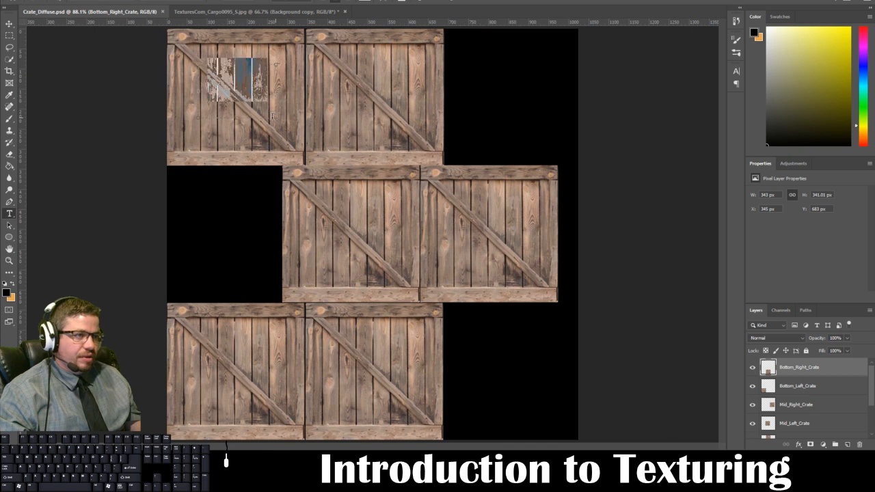
pyautogui.write('1')
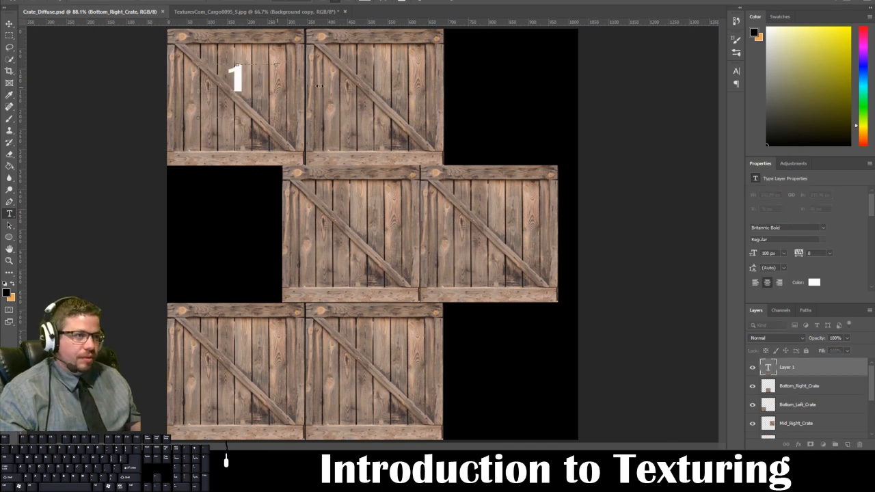
# Color the number 1 black (000000) and move it to the middle of the upper-left crate panel
pyautogui.doubleClick(249, 82)
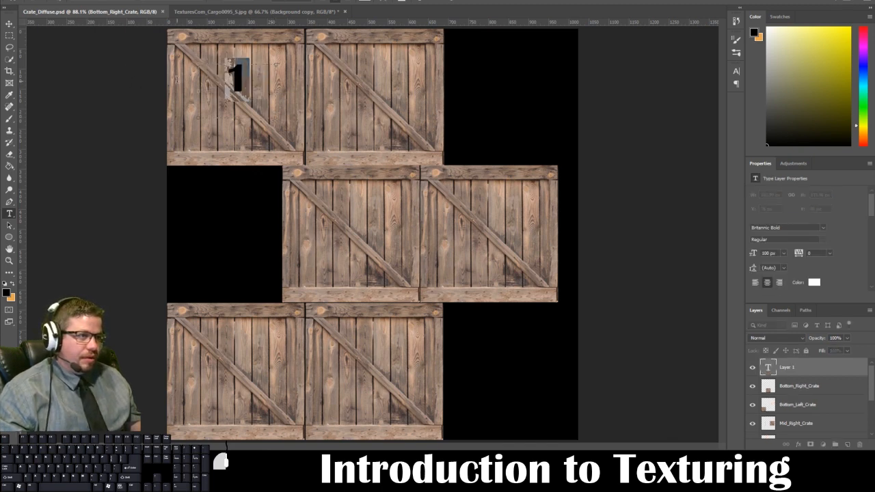
pyautogui.click(8, 295)
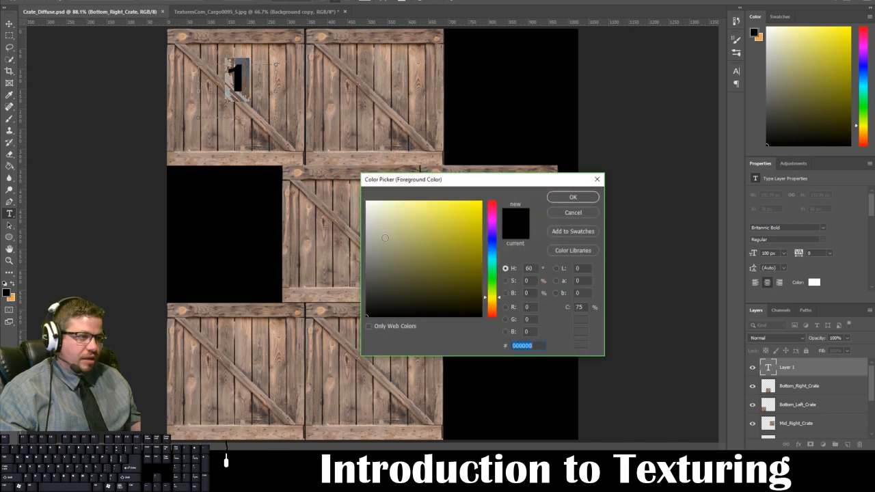
pyautogui.click(572, 198)
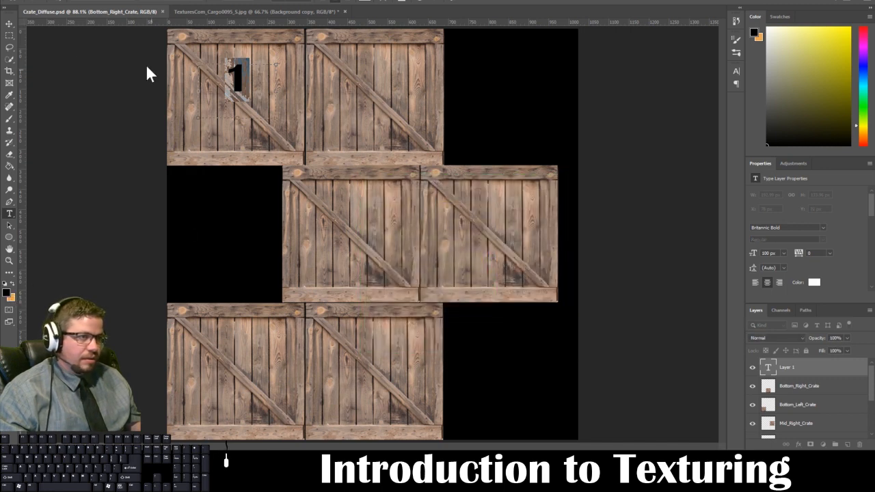
pyautogui.click(9, 24)
pyautogui.moveTo(239, 81); pyautogui.dragTo(238, 96)
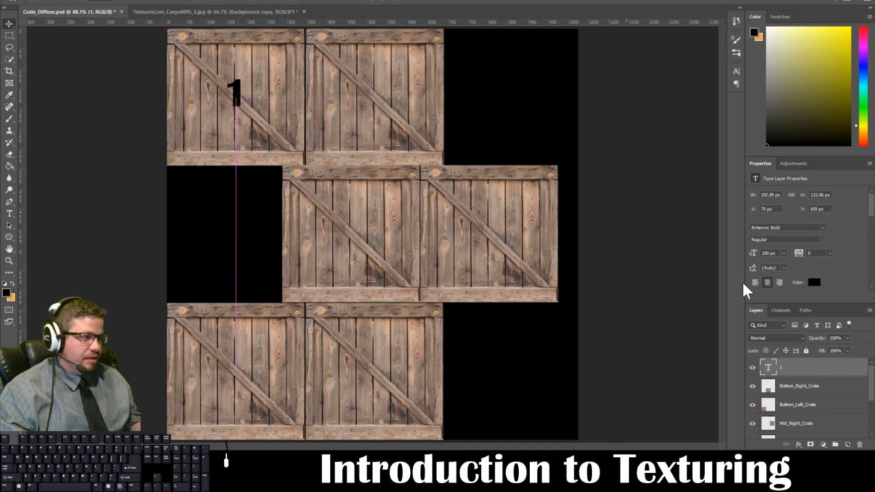
# Duplicate the number 1 layer, move the copy onto the upper-right crate panel and change its text to 2
pyautogui.moveTo(840, 374); pyautogui.dragTo(847, 444)
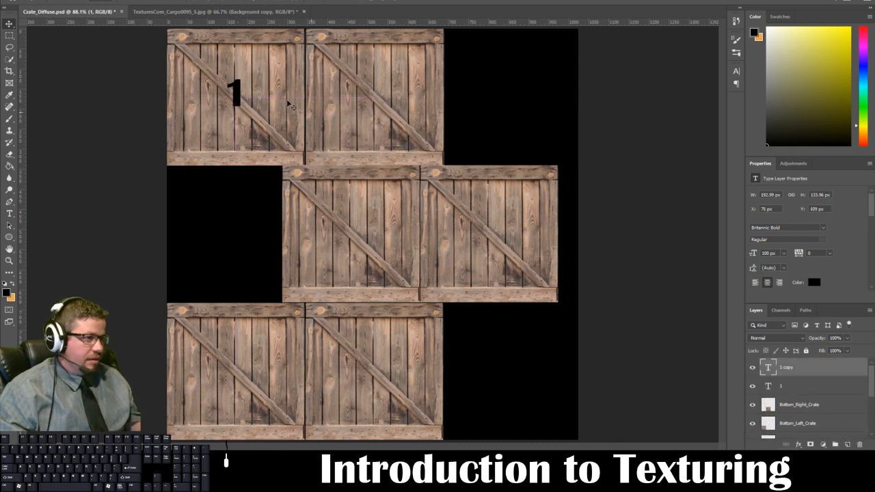
pyautogui.moveTo(231, 94); pyautogui.dragTo(368, 94)
pyautogui.press('t')
pyautogui.click(376, 95)
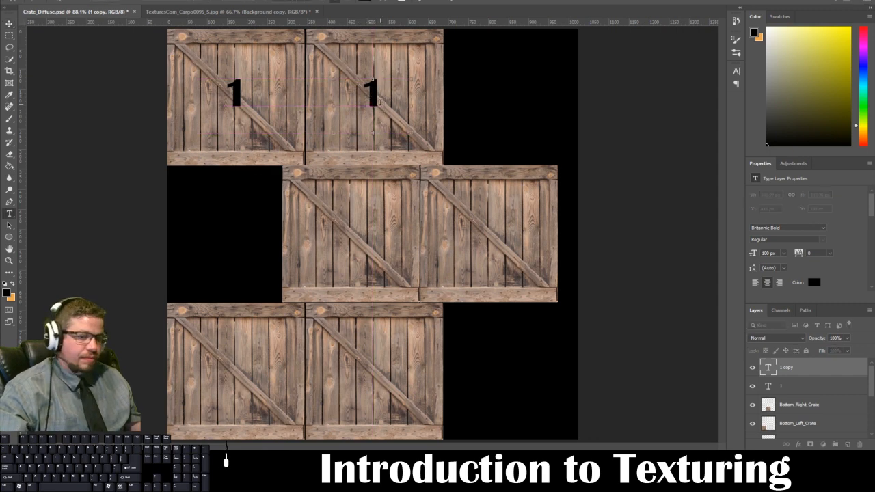
pyautogui.press('BackSpace')
pyautogui.write('2')
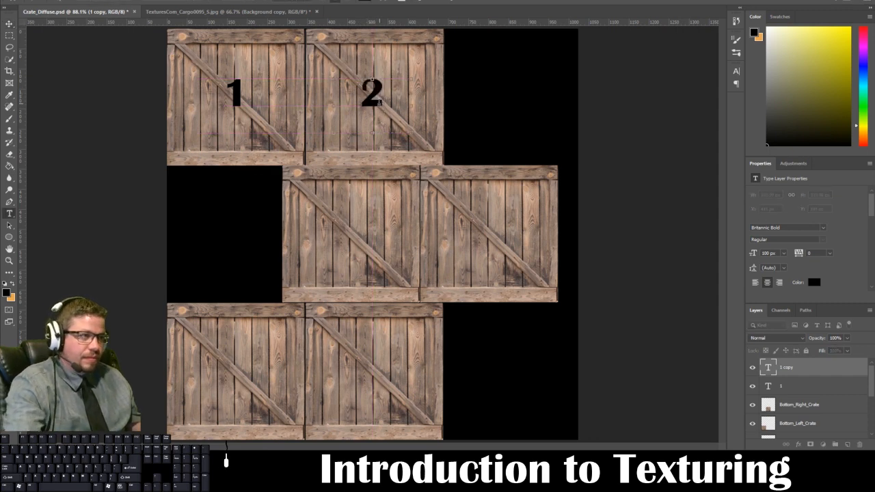
pyautogui.click(10, 26)
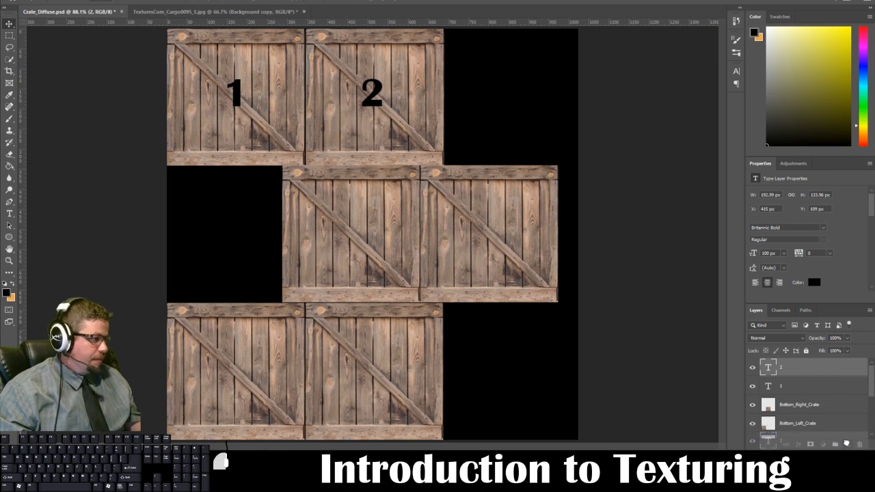
# Duplicate the number 2 layer, move the copy onto the middle-left crate panel and change its text to 3
pyautogui.moveTo(769, 367); pyautogui.dragTo(846, 443)
pyautogui.moveTo(380, 96); pyautogui.dragTo(373, 236)
pyautogui.press('t')
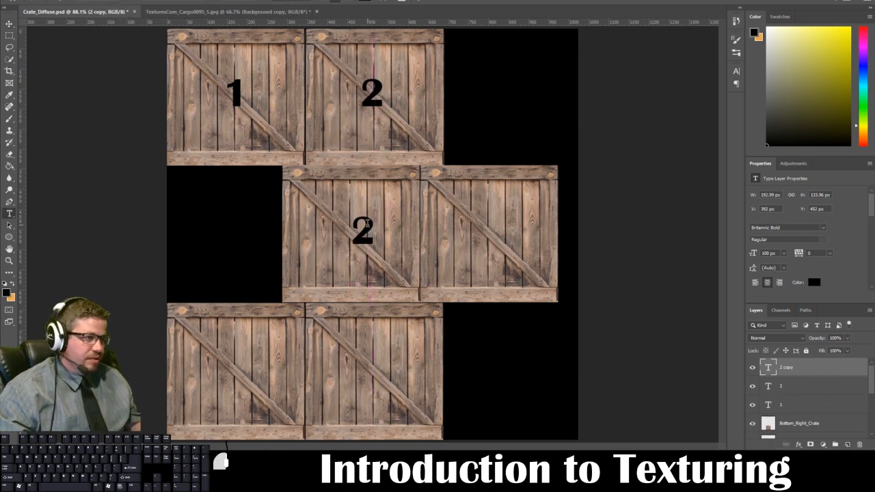
pyautogui.doubleClick(364, 224)
pyautogui.write('3')
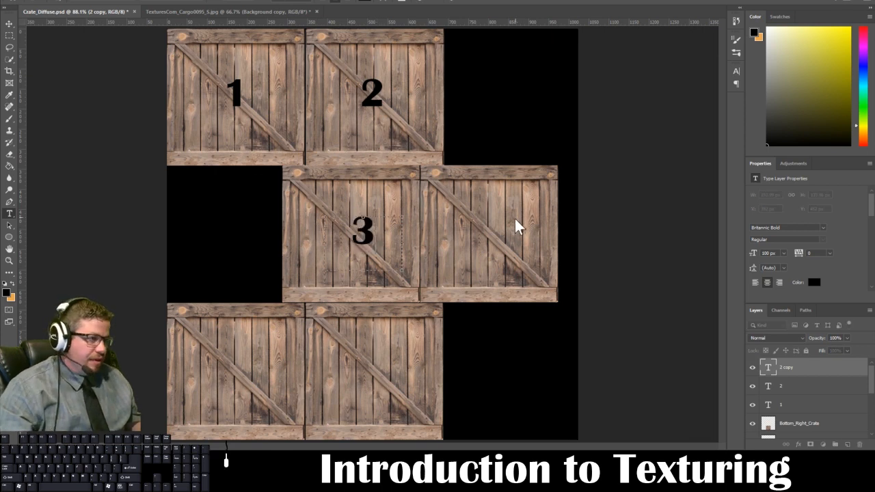
pyautogui.click(803, 391)
# Duplicate the number 3 layer, move the copy onto the middle-right crate panel and change its text to 4
pyautogui.click(800, 372)
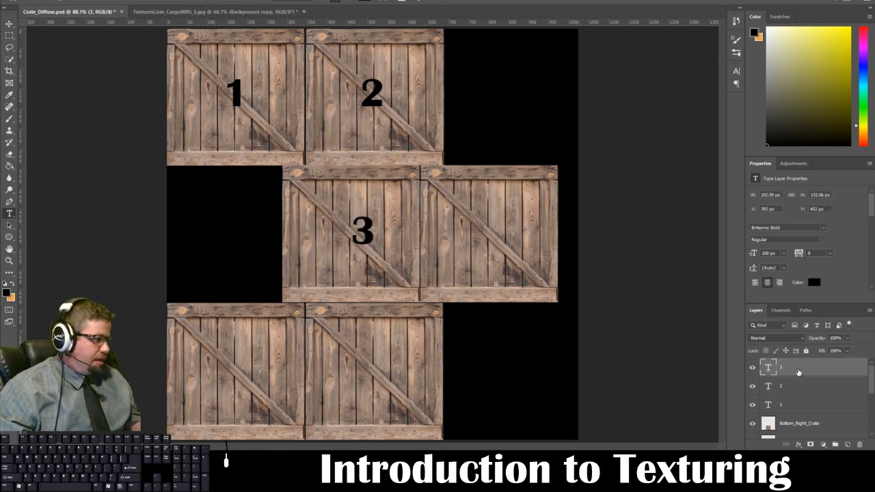
pyautogui.moveTo(805, 366); pyautogui.dragTo(849, 444)
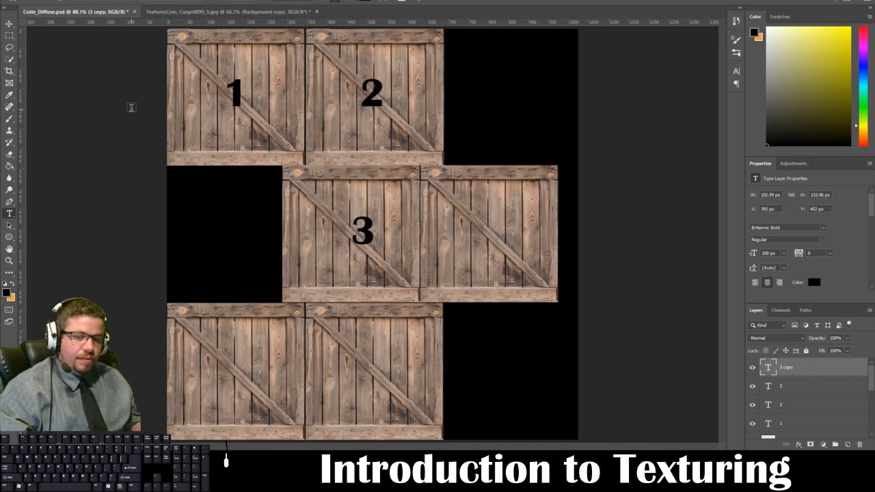
pyautogui.moveTo(368, 236); pyautogui.dragTo(495, 238)
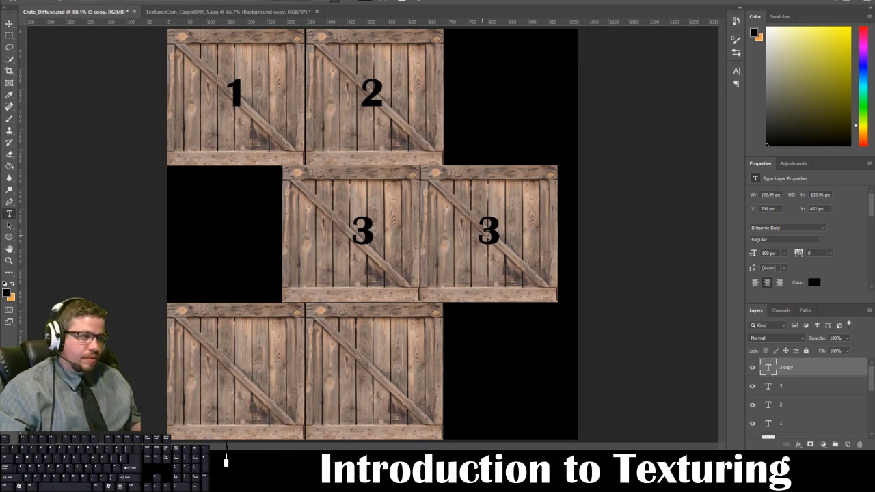
pyautogui.click(497, 234)
pyautogui.press('BackSpace')
pyautogui.write('4')
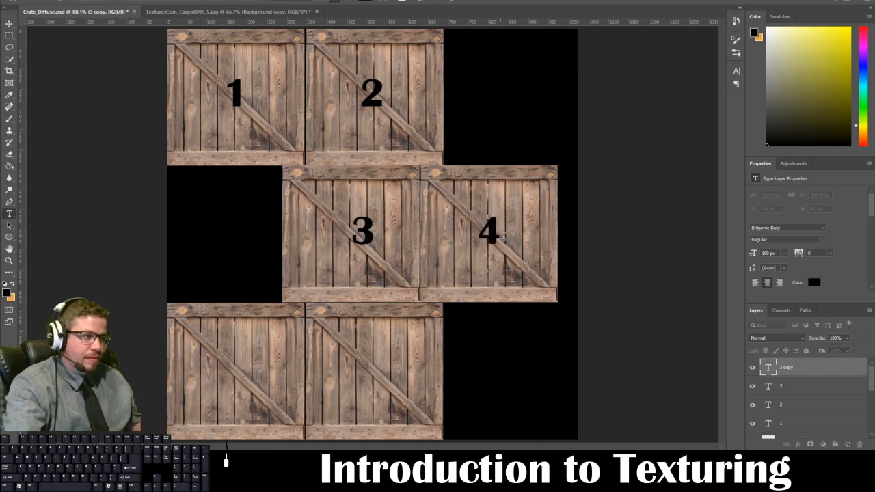
pyautogui.click(801, 367)
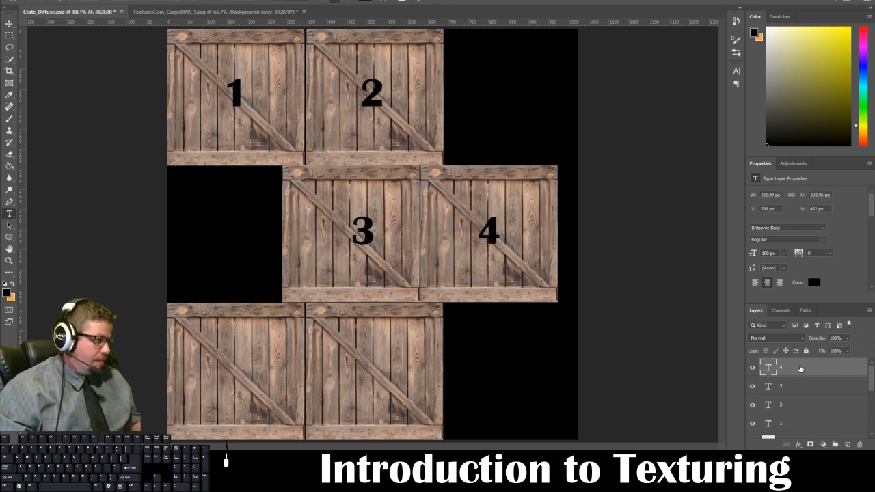
# Duplicate the number 4 layer, move the copy onto the bottom-left crate panel and change its text to 5
pyautogui.moveTo(801, 368); pyautogui.dragTo(849, 443)
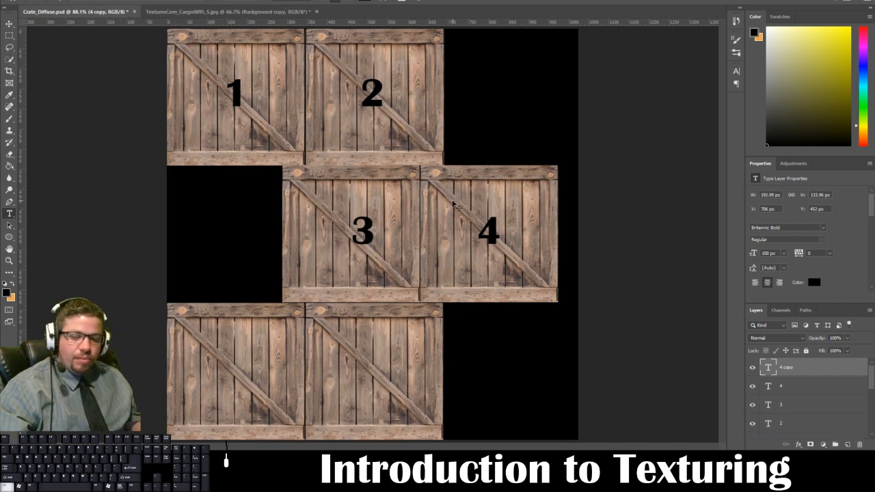
pyautogui.hotkey('ctrl', 't')
pyautogui.moveTo(493, 232); pyautogui.dragTo(242, 370)
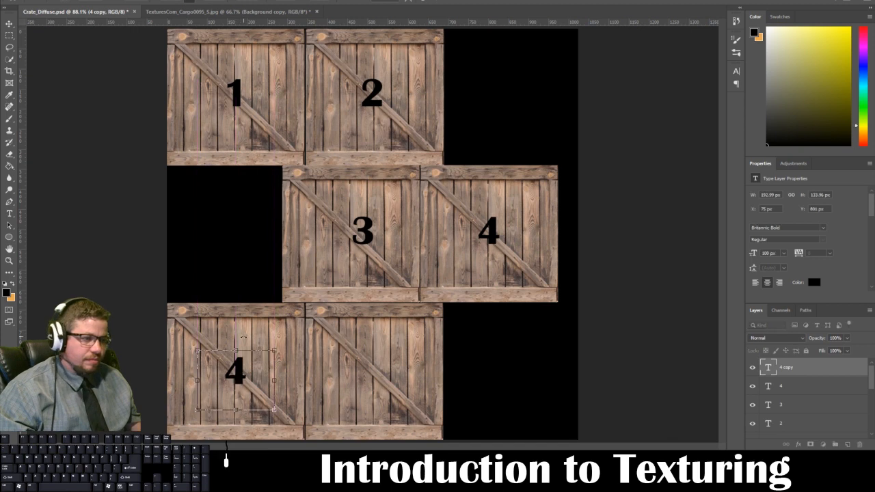
pyautogui.press('Return')
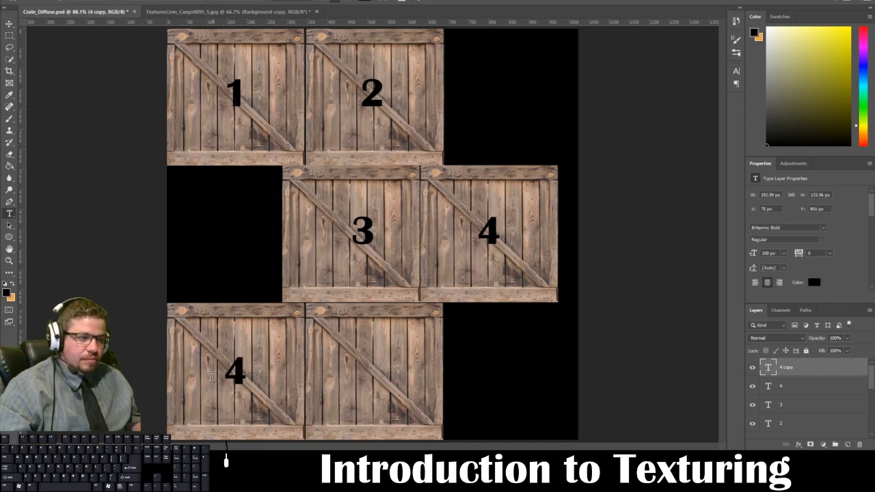
pyautogui.click(249, 376)
pyautogui.press('BackSpace')
pyautogui.write('5')
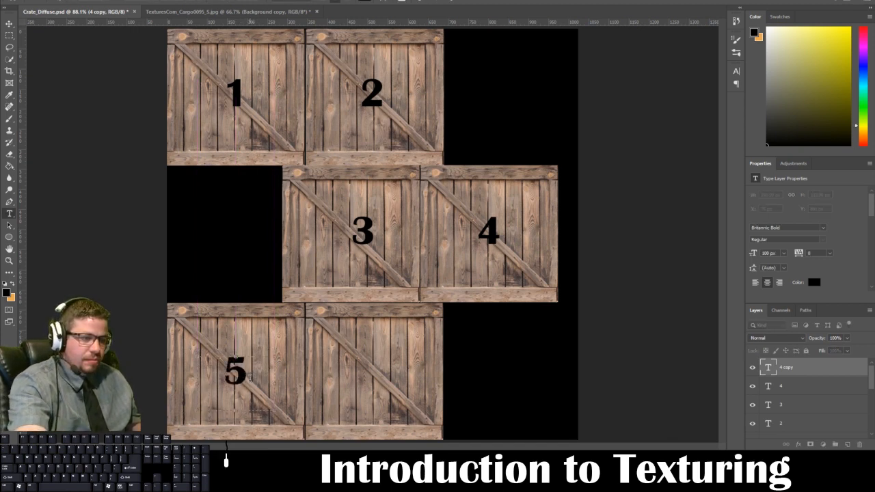
pyautogui.click(9, 24)
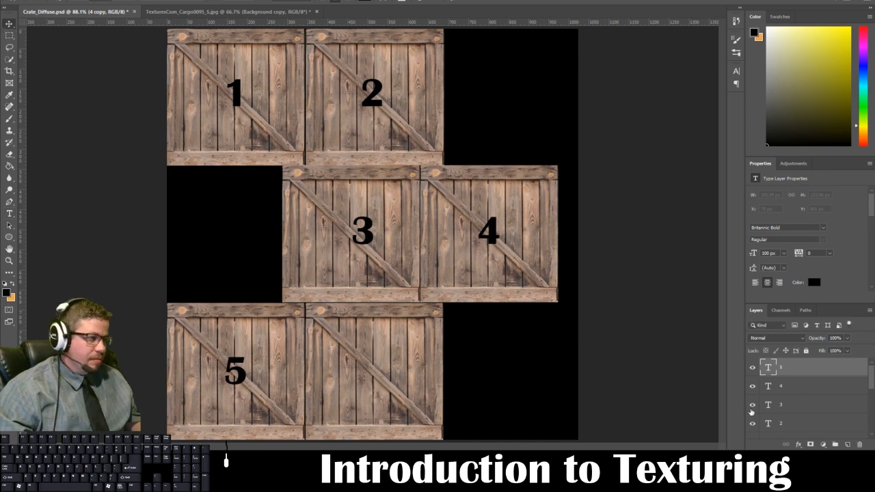
# Duplicate the number 5 layer, move the copy onto the bottom-right crate panel and change its text to 6
pyautogui.moveTo(804, 368); pyautogui.dragTo(840, 445)
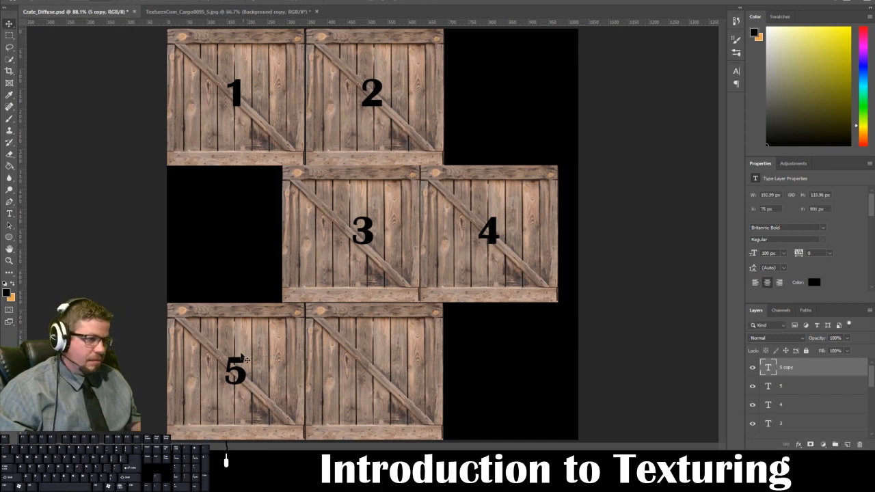
pyautogui.moveTo(243, 369); pyautogui.dragTo(372, 368)
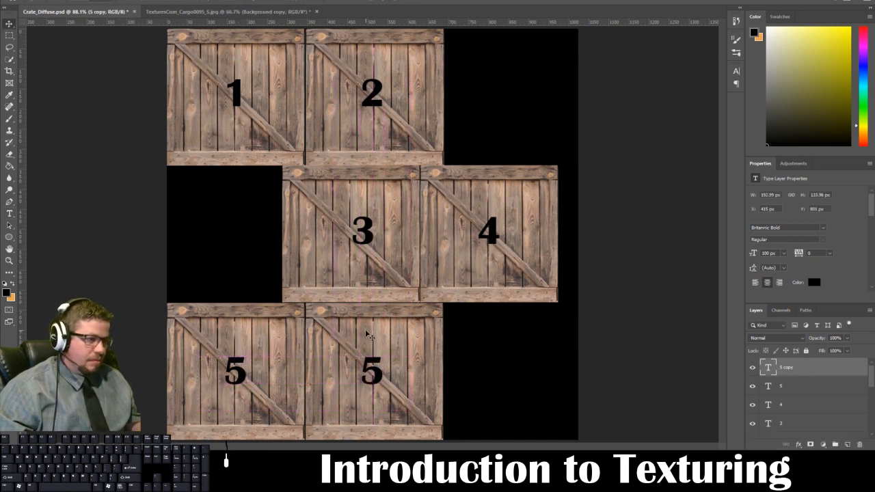
pyautogui.press('t')
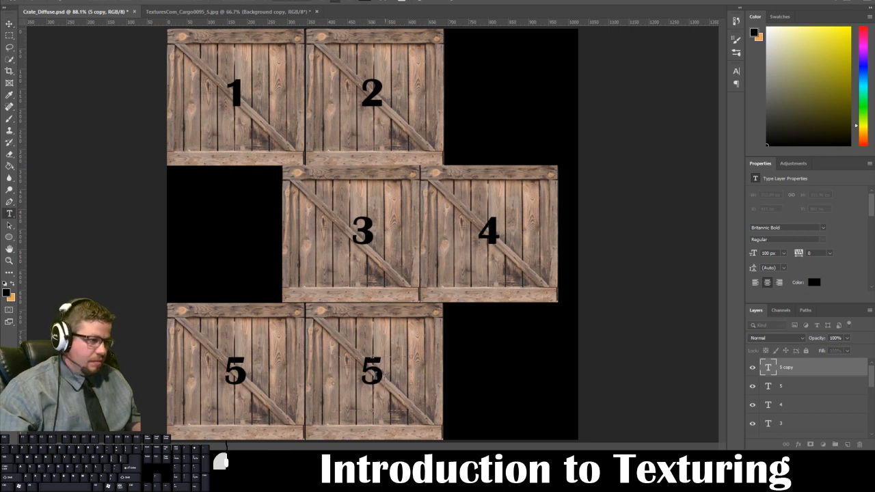
pyautogui.doubleClick(374, 374)
pyautogui.write('6')
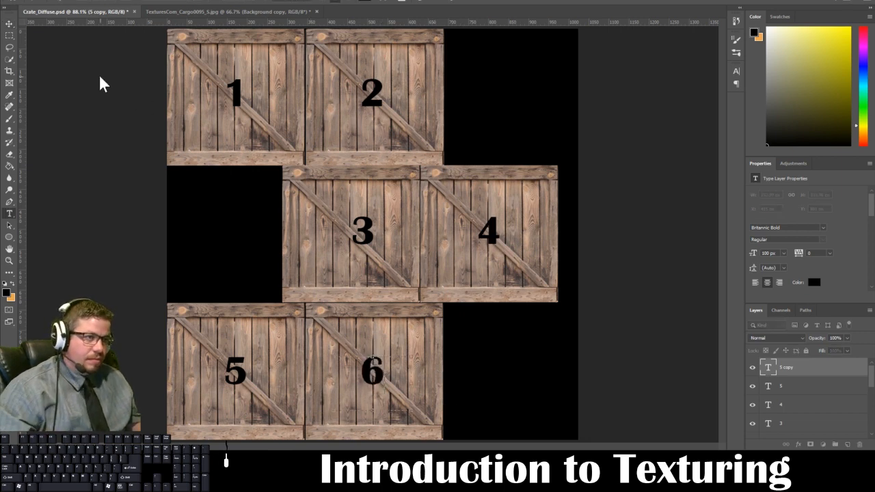
pyautogui.click(9, 23)
# Save a Targa copy of the numbered crate texture as Crate__Number_Diffuse.tga in the 06_Week_05 folder
pyautogui.hotkey('ctrl', 'shift', 's')
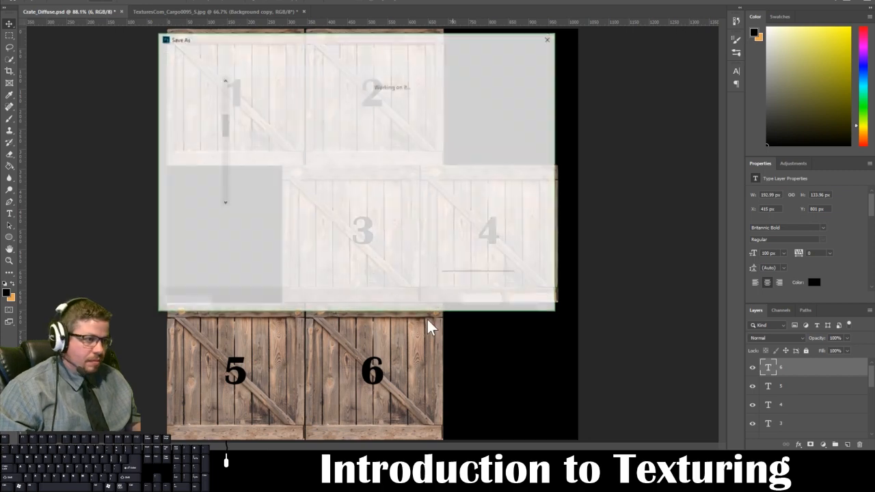
pyautogui.click(304, 229)
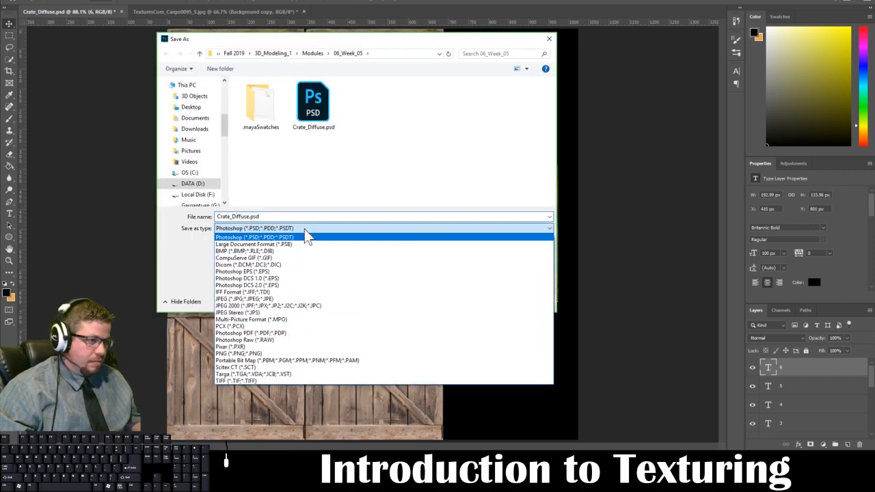
pyautogui.click(286, 375)
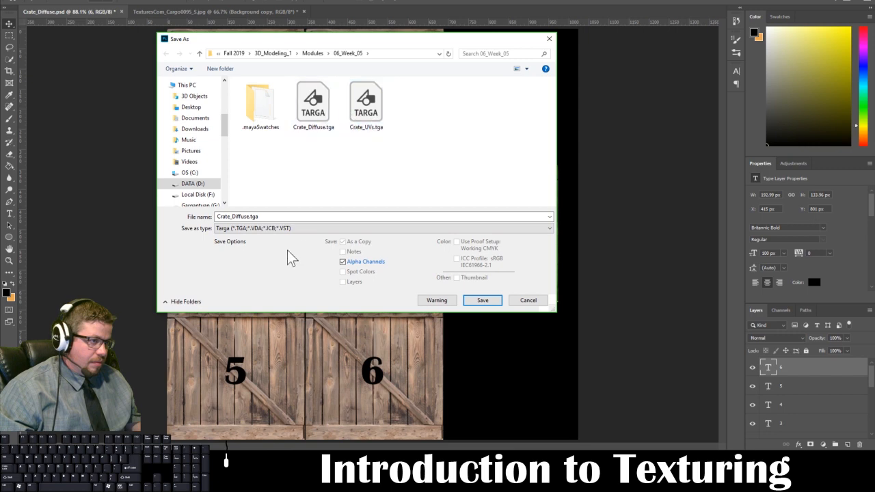
pyautogui.click(239, 216)
pyautogui.click(298, 217)
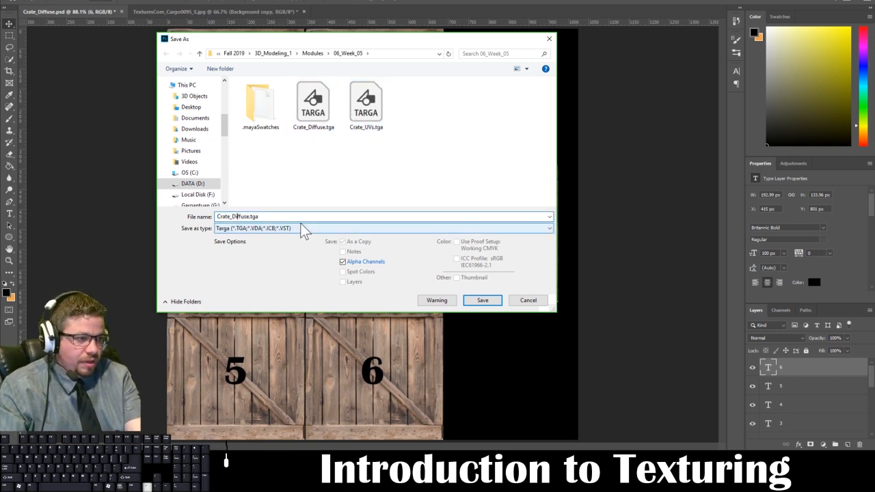
pyautogui.write('_Number_')
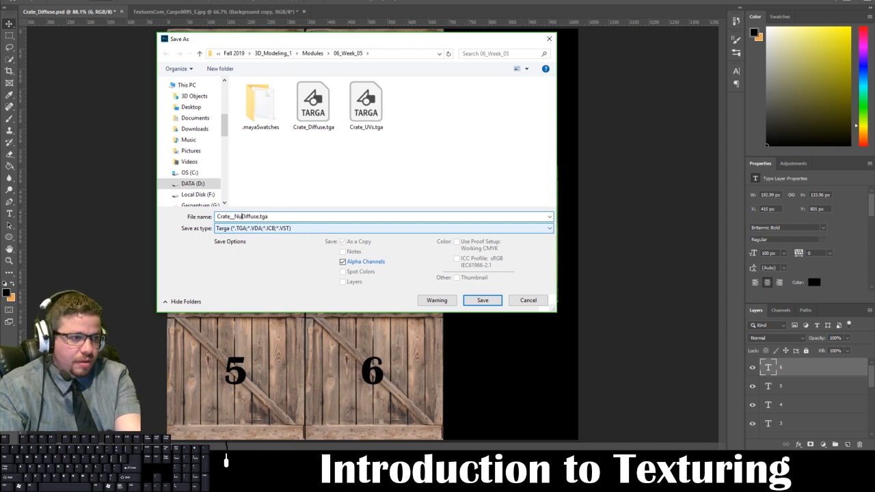
pyautogui.press('Return')
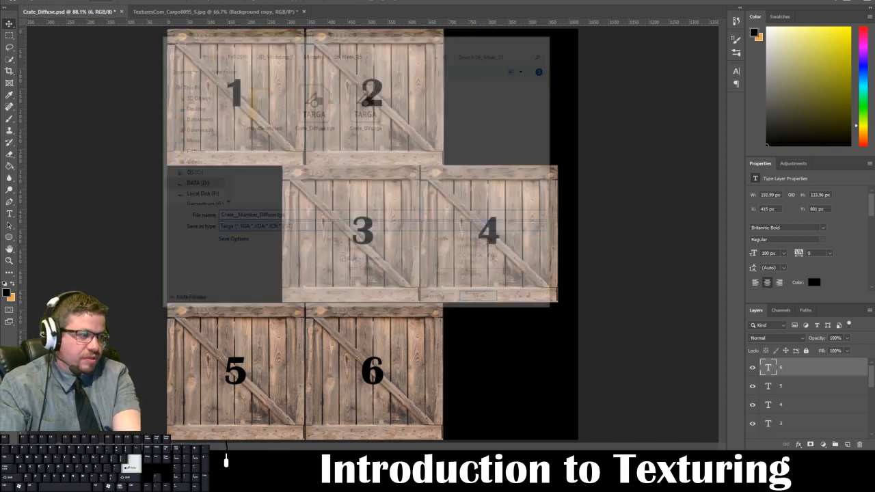
pyautogui.press('Return')
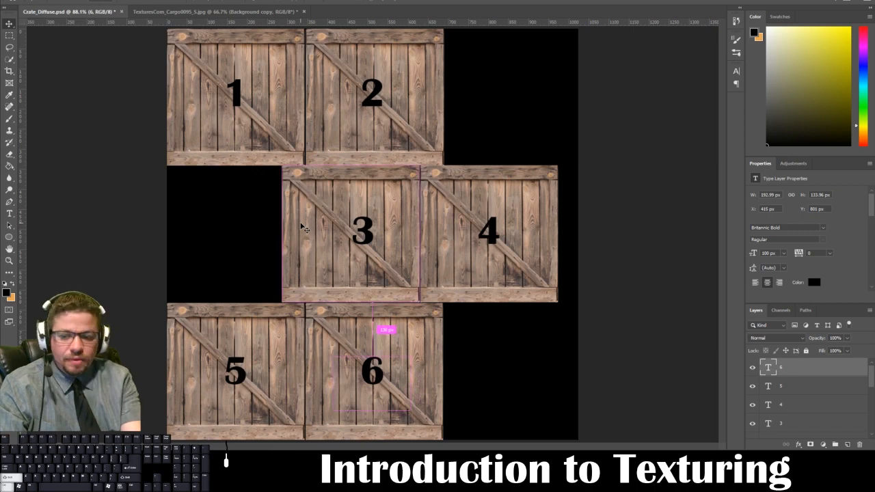
# Save another Targa copy without alpha channels, replacing the existing Crate_Diffuse.tga
pyautogui.hotkey('ctrl', 'shift', 's')
pyautogui.click(303, 228)
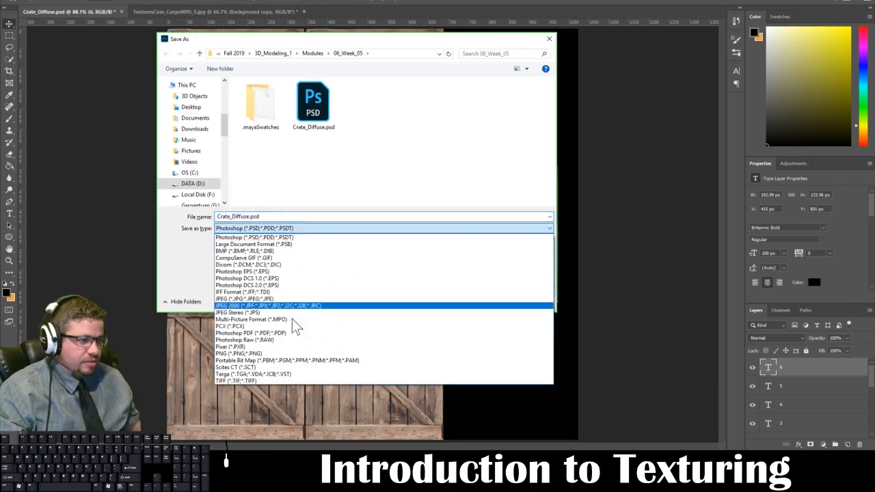
pyautogui.click(286, 374)
pyautogui.click(343, 262)
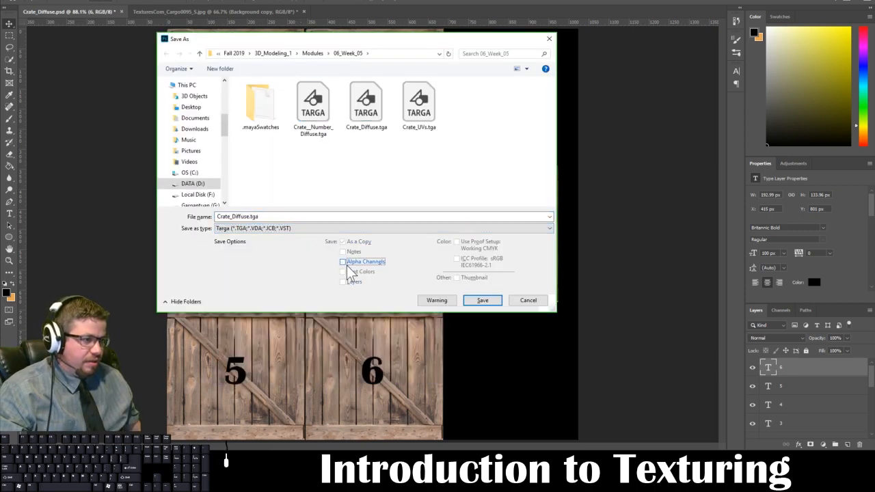
pyautogui.click(487, 302)
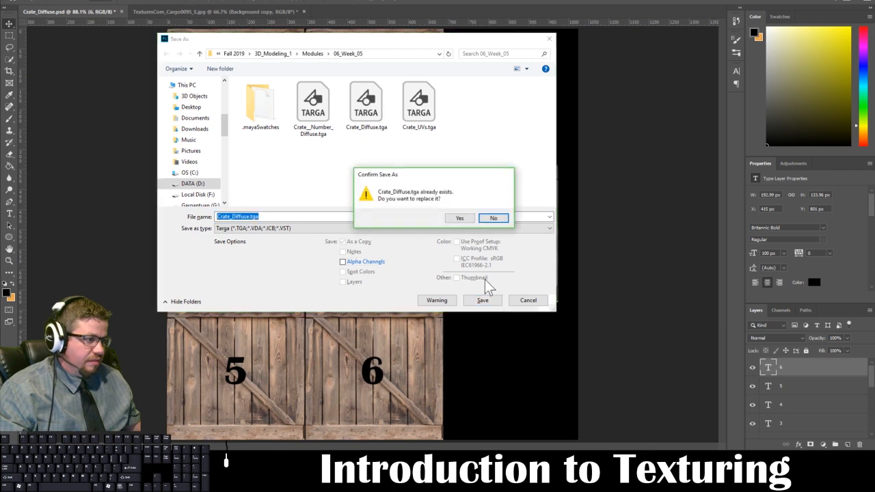
pyautogui.click(464, 218)
pyautogui.press('Return')
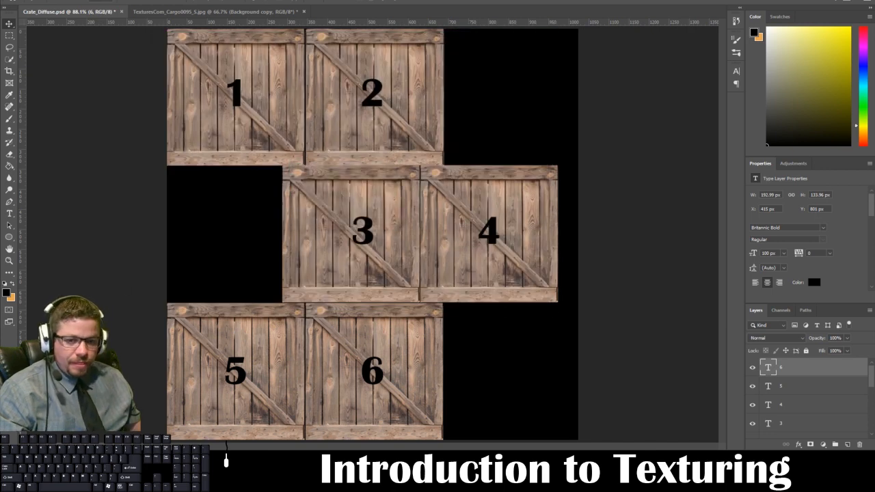
# Switch to Maya, reload the Crate_Diffuse.tga file texture on the crate's material colour and inspect the numbered faces
pyautogui.hotkey('alt', 'Tab')
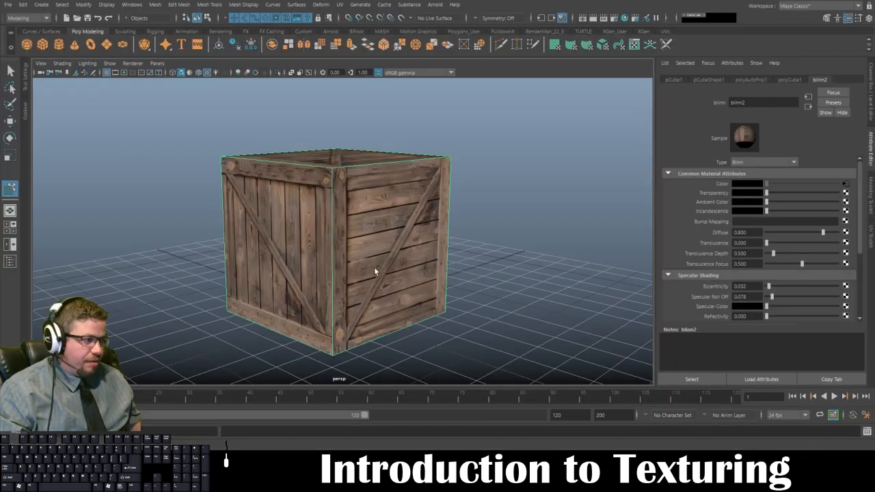
pyautogui.click(846, 184)
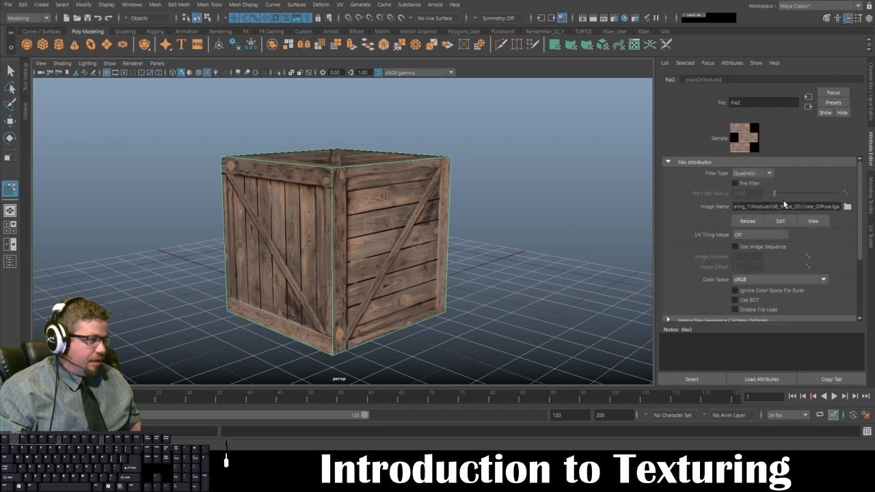
pyautogui.click(751, 223)
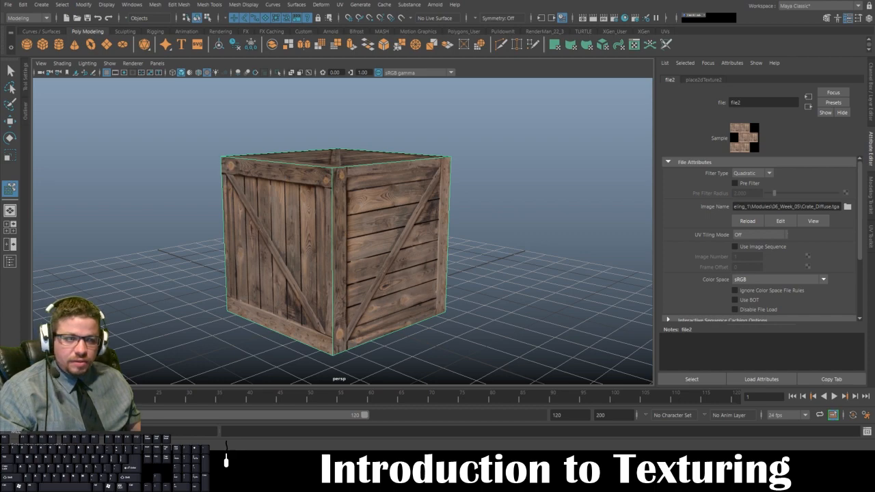
pyautogui.click(457, 278)
pyautogui.moveTo(457, 278); pyautogui.dragTo(220, 269)
pyautogui.click(352, 266)
pyautogui.moveTo(233, 238); pyautogui.dragTo(224, 244)
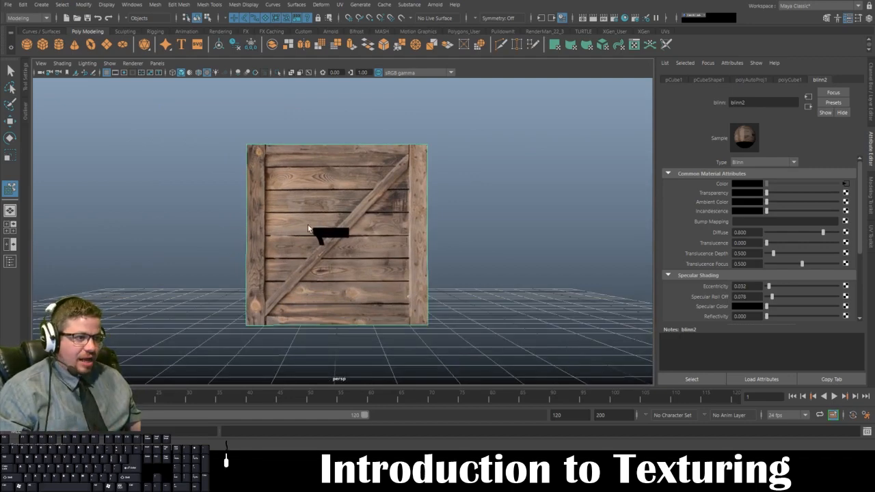
pyautogui.moveTo(347, 250); pyautogui.dragTo(346, 258)
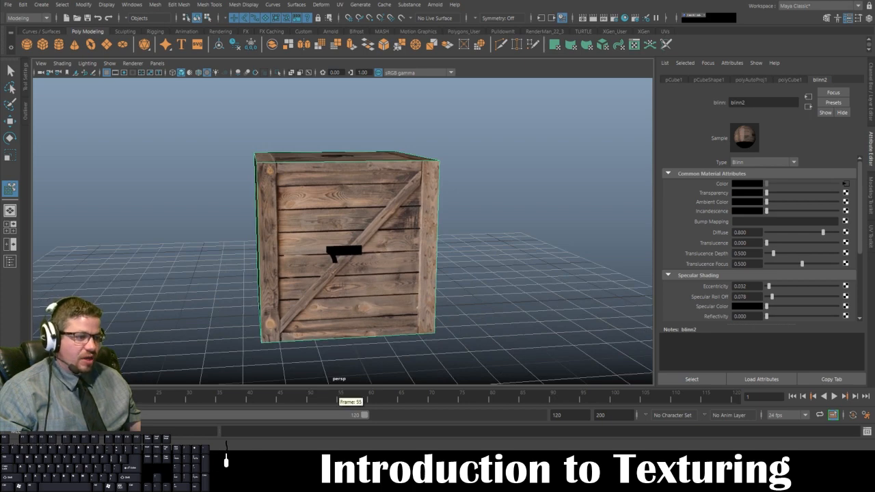
# Switch to Photoshop and rotate the Top_Left_Crate layer under the number 1 by 90 degrees
pyautogui.click(321, 478)
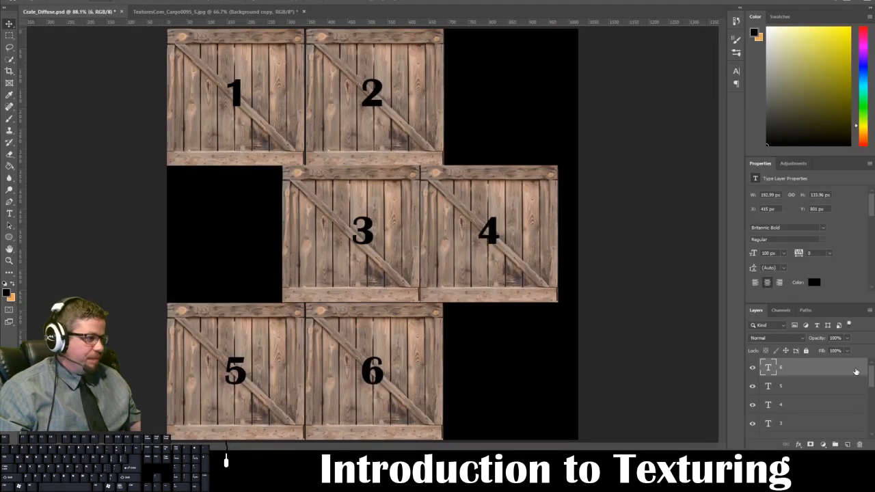
pyautogui.moveTo(871, 387); pyautogui.dragTo(871, 443)
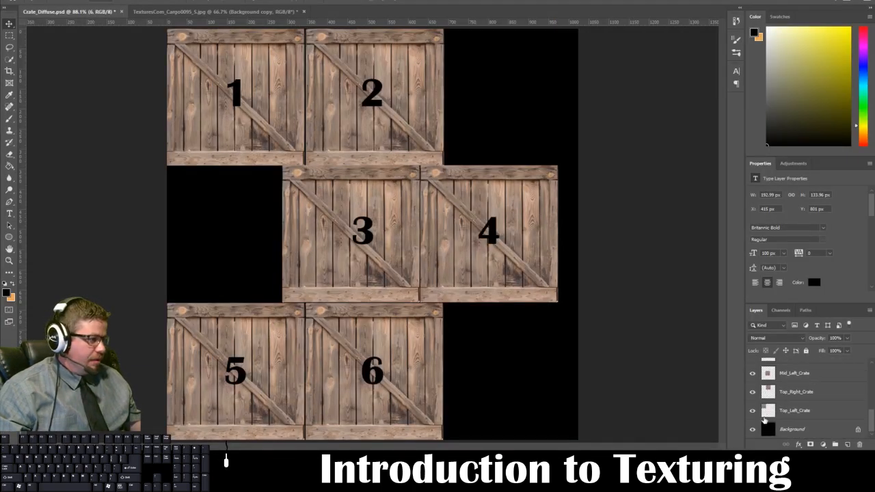
pyautogui.click(752, 411)
pyautogui.click(753, 411)
pyautogui.click(784, 411)
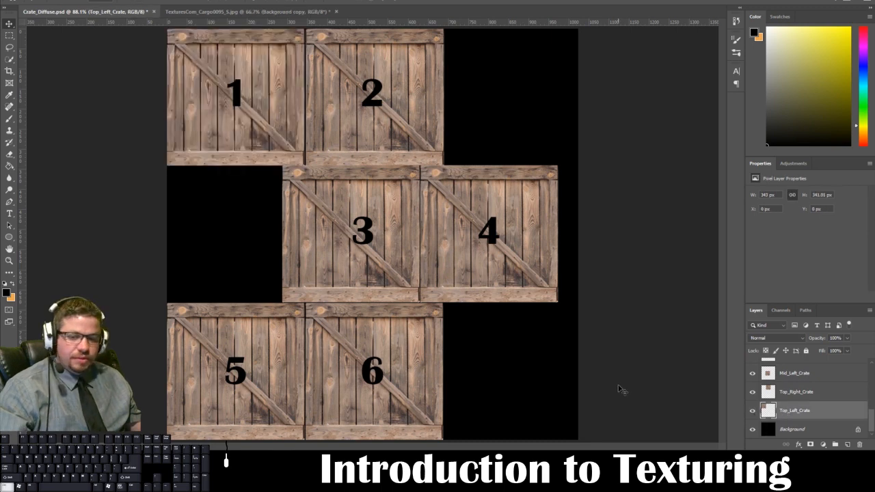
pyautogui.hotkey('ctrl', 't')
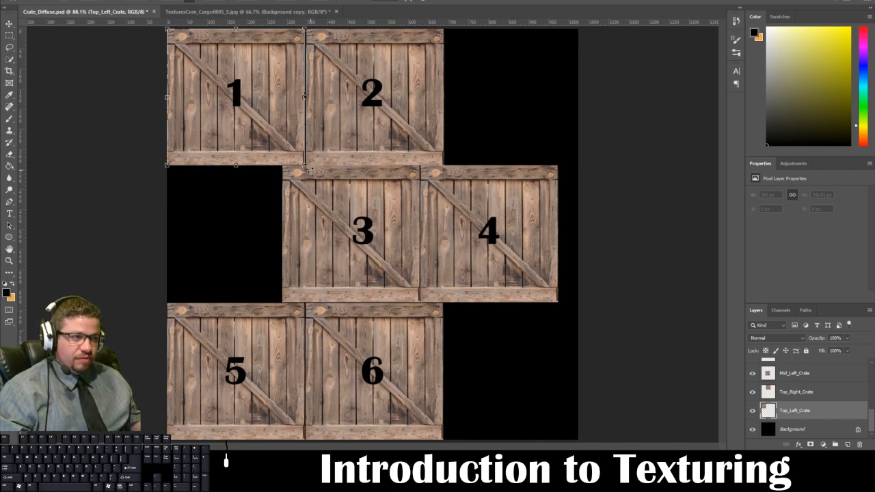
pyautogui.moveTo(309, 169); pyautogui.dragTo(161, 188)
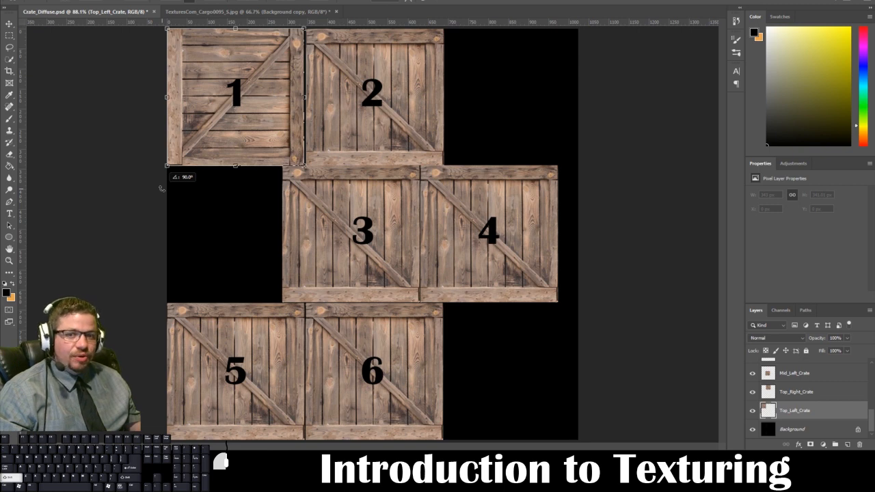
pyautogui.moveTo(161, 188); pyautogui.dragTo(162, 188)
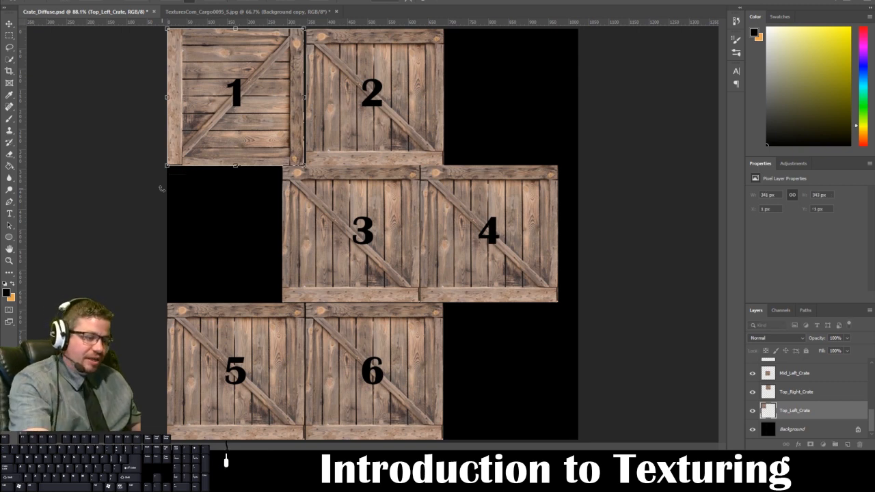
pyautogui.press('Return')
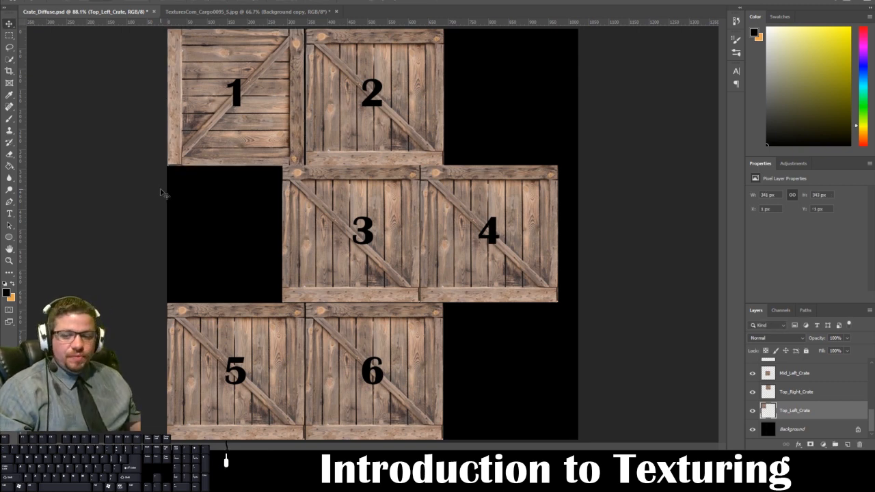
# Save the rotated texture as a 32 bits/pixel Targa, replacing the existing Crate__Number_Diffuse.tga
pyautogui.hotkey('ctrl', 'shift', 's')
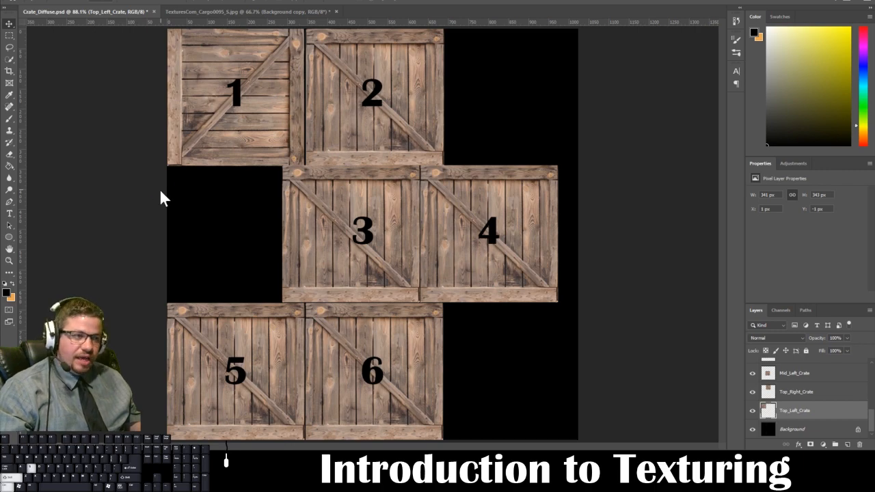
pyautogui.click(251, 230)
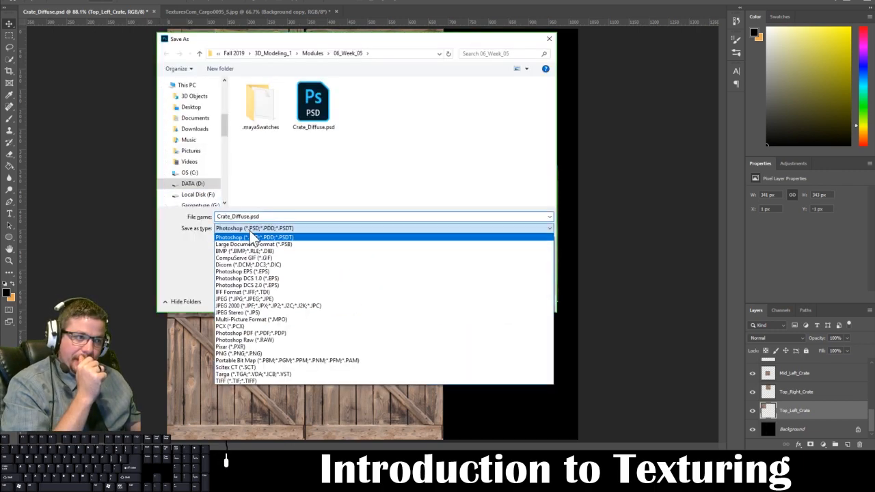
pyautogui.click(264, 372)
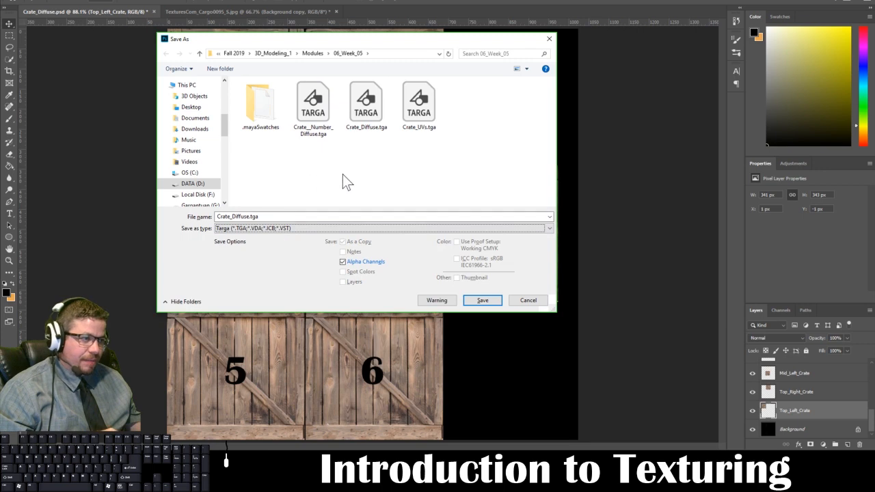
pyautogui.click(324, 117)
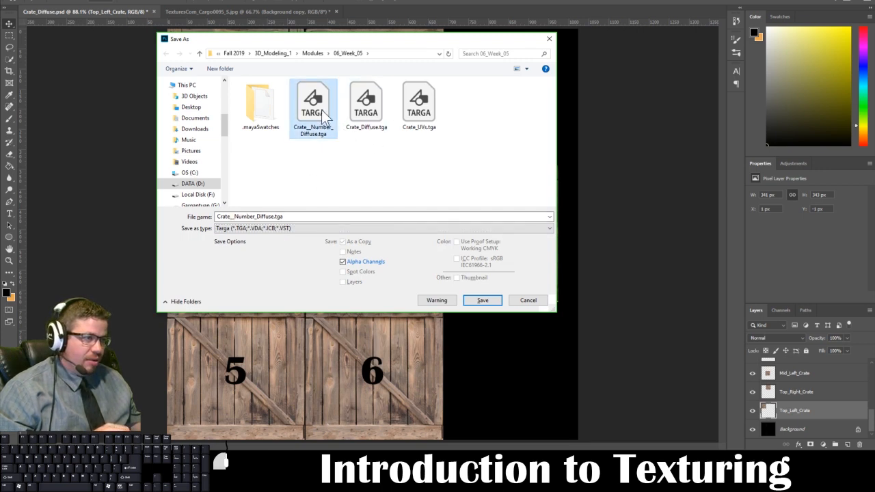
pyautogui.click(478, 301)
pyautogui.click(470, 219)
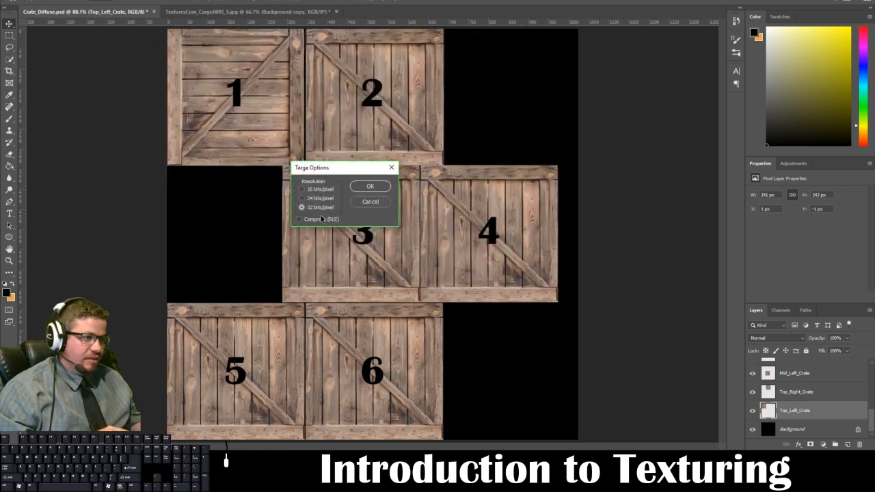
pyautogui.click(367, 187)
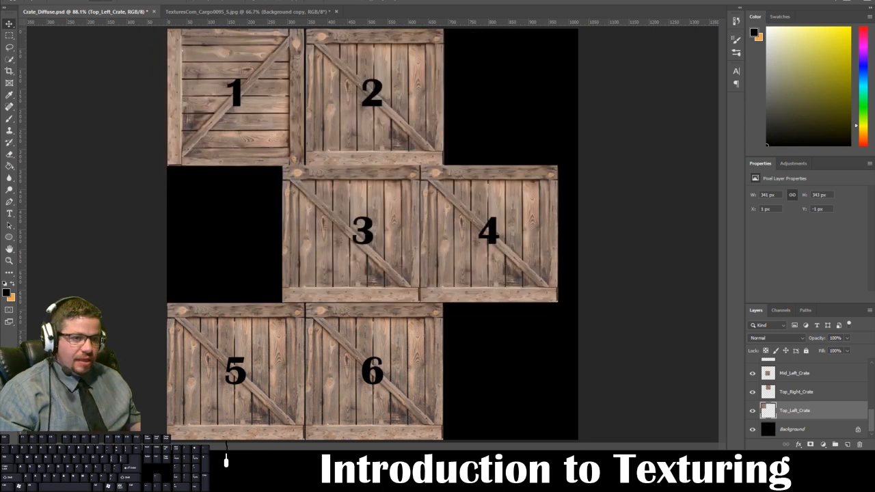
# Switch to Maya, open the file texture behind the crate material's colour, examine the crate's faces and deselect the crate
pyautogui.hotkey('alt', 'Tab')
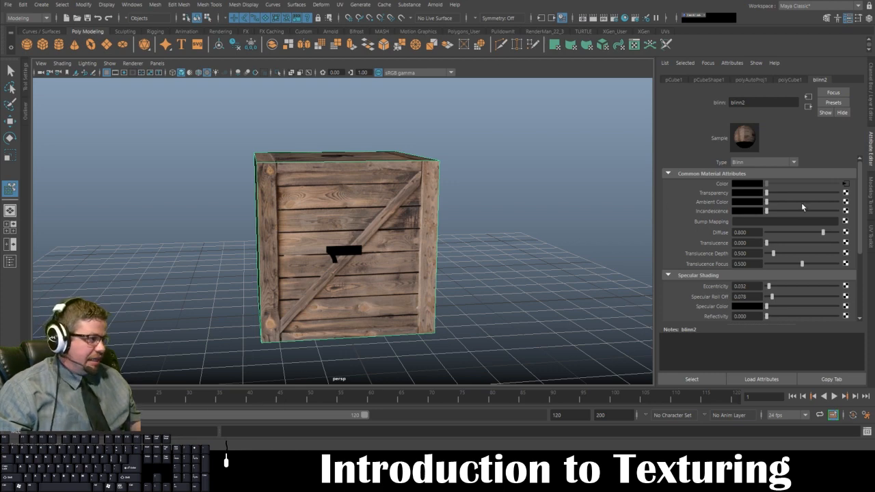
pyautogui.click(847, 184)
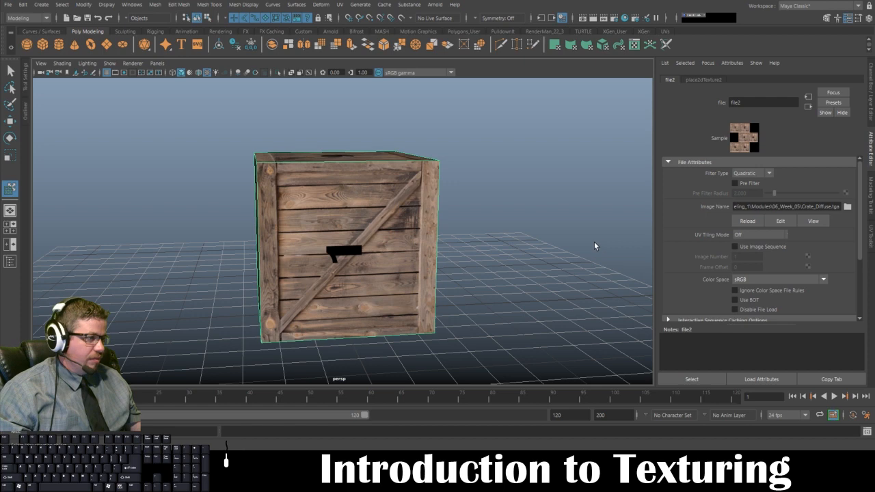
pyautogui.click(388, 273)
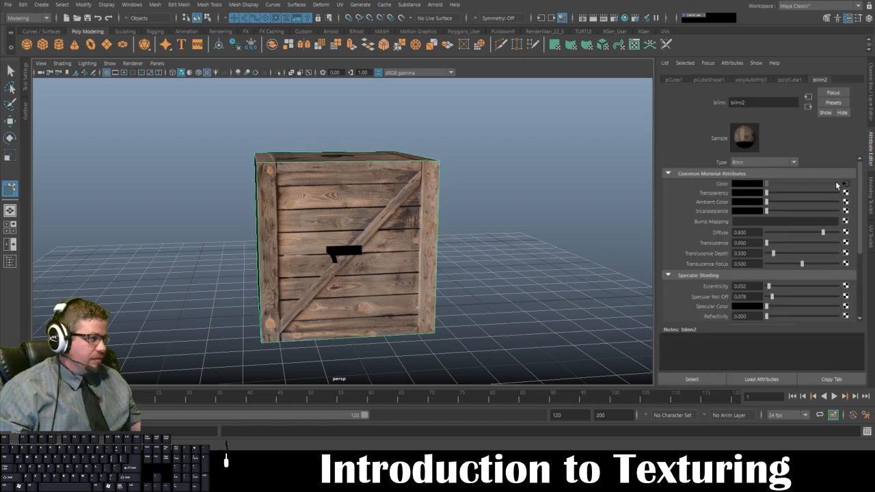
pyautogui.click(846, 184)
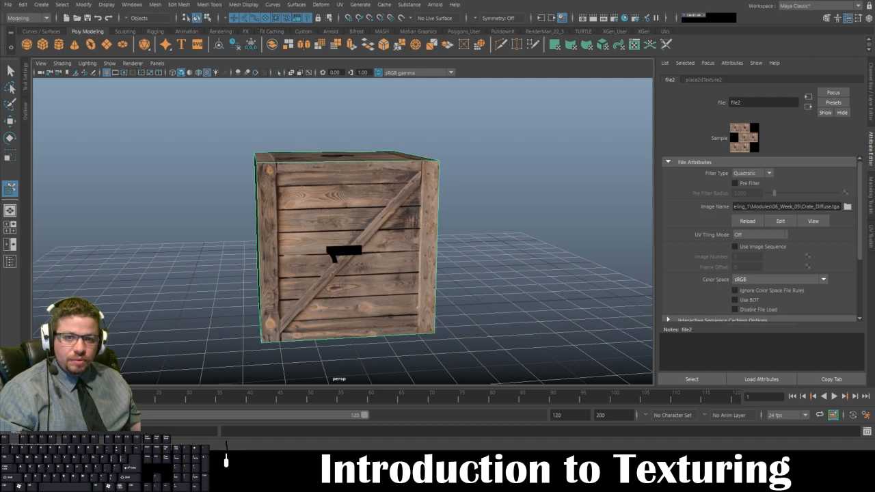
pyautogui.click(430, 227)
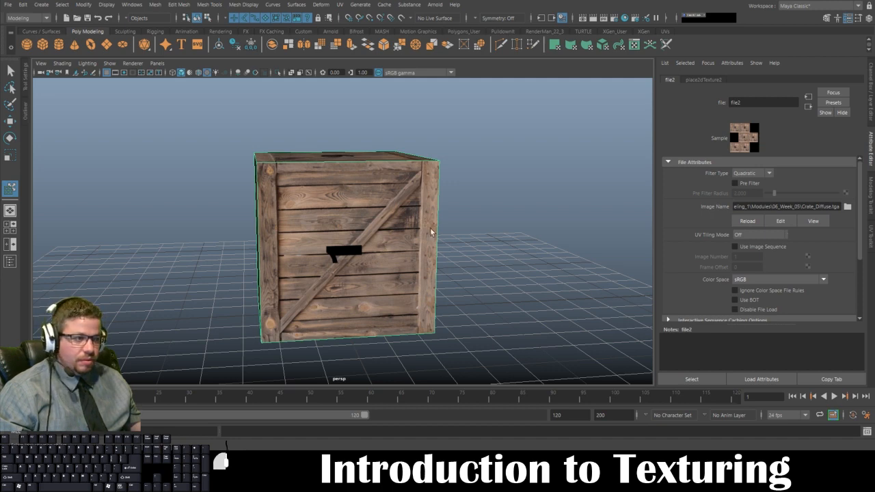
pyautogui.keyDown('alt'); pyautogui.moveTo(429, 228); pyautogui.dragTo(469, 240); pyautogui.keyUp('alt')
pyautogui.scroll(-3, 237, 276)
pyautogui.click(216, 296)
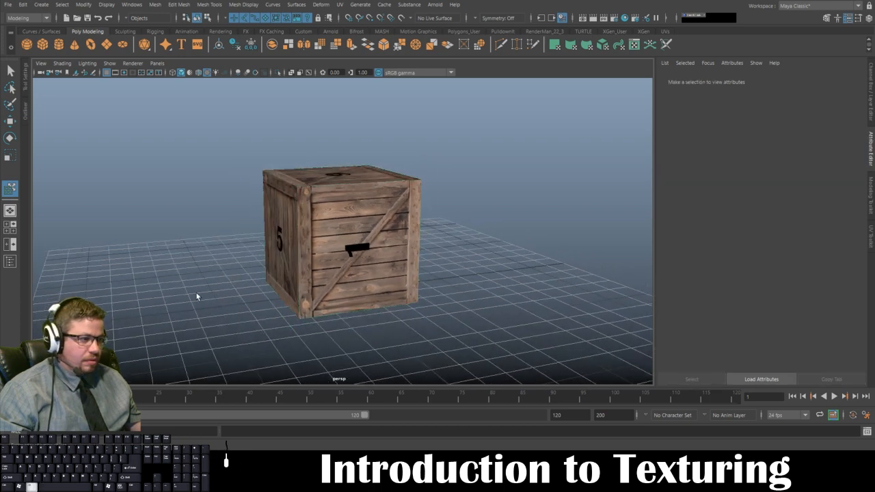
# Toggle the viewport between plain shaded and textured display and examine the crate's numbered faces
pyautogui.keyDown('alt'); pyautogui.moveTo(196, 296); pyautogui.dragTo(205, 298); pyautogui.keyUp('alt')
pyautogui.click(400, 295)
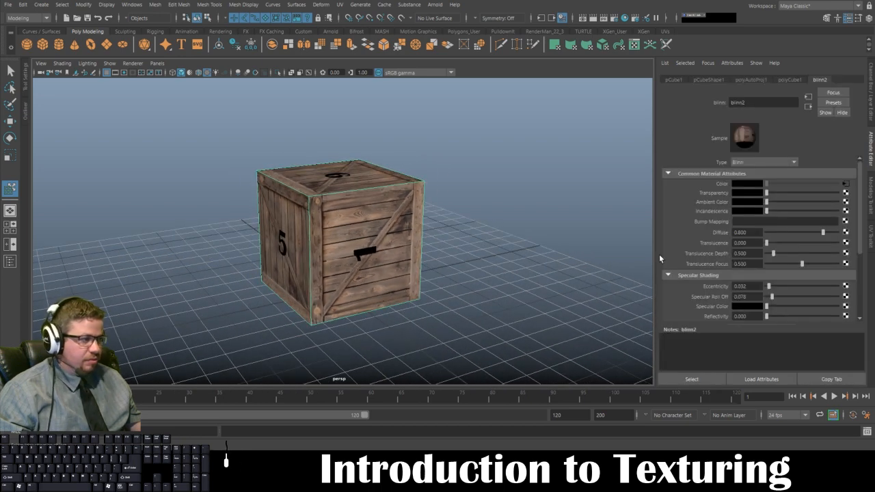
pyautogui.press('5')
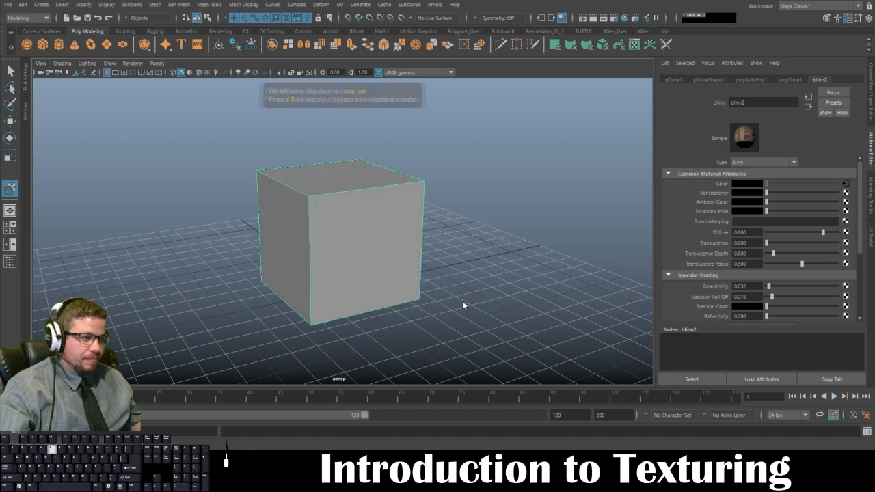
pyautogui.press('6')
pyautogui.click(491, 309)
pyautogui.keyDown('alt'); pyautogui.moveTo(490, 309); pyautogui.dragTo(444, 320); pyautogui.keyUp('alt')
pyautogui.click(411, 284)
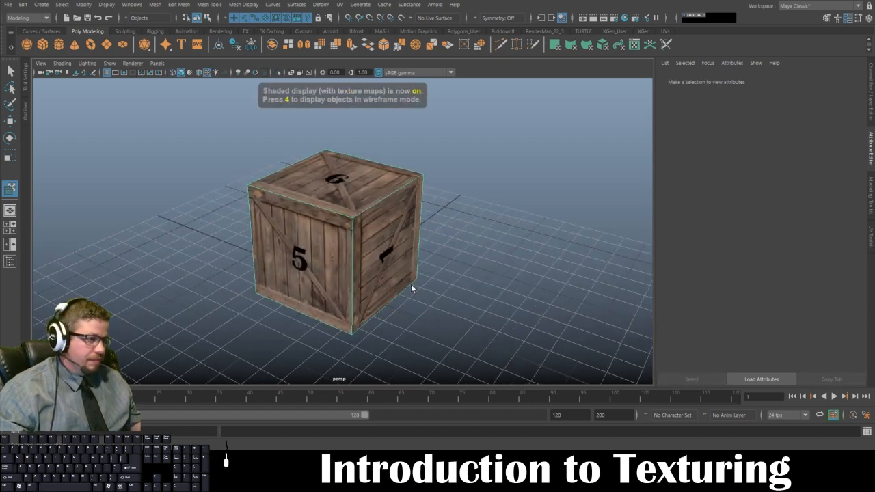
# Load Crate_Diffuse.tga as the image of the crate material's colour texture and inspect the crate's side panels
pyautogui.click(844, 183)
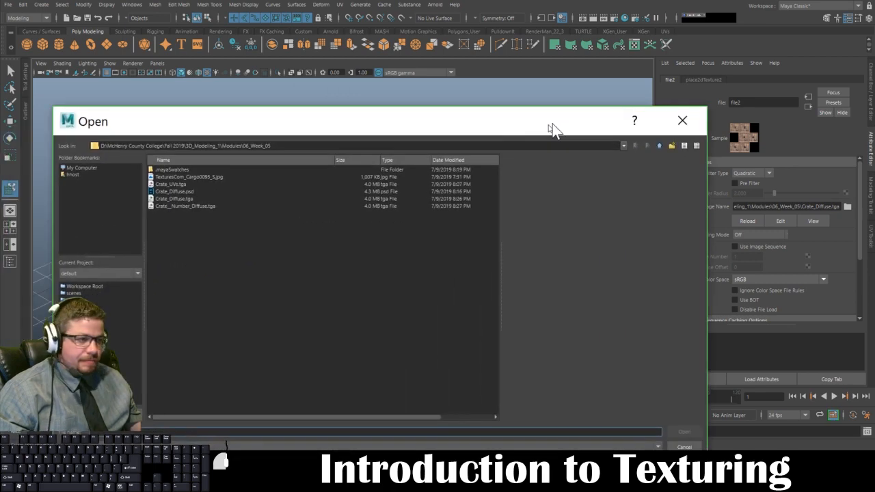
pyautogui.moveTo(550, 125); pyautogui.dragTo(587, 100)
pyautogui.click(259, 175)
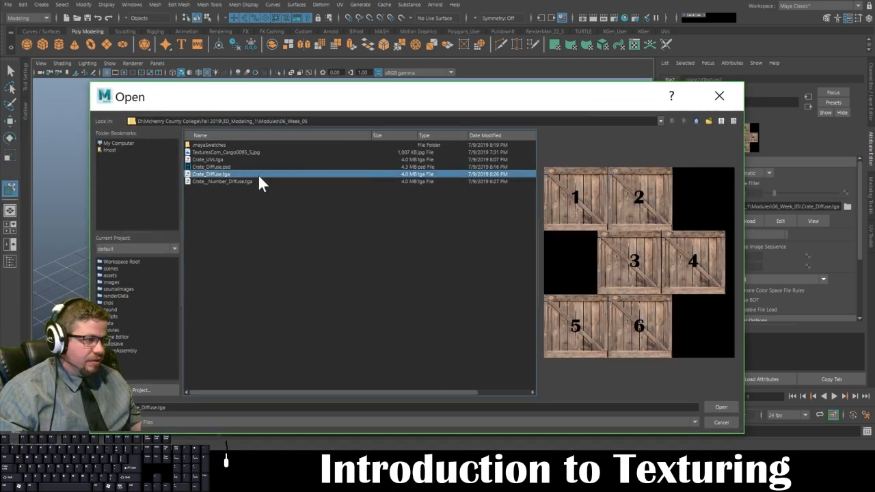
pyautogui.click(726, 406)
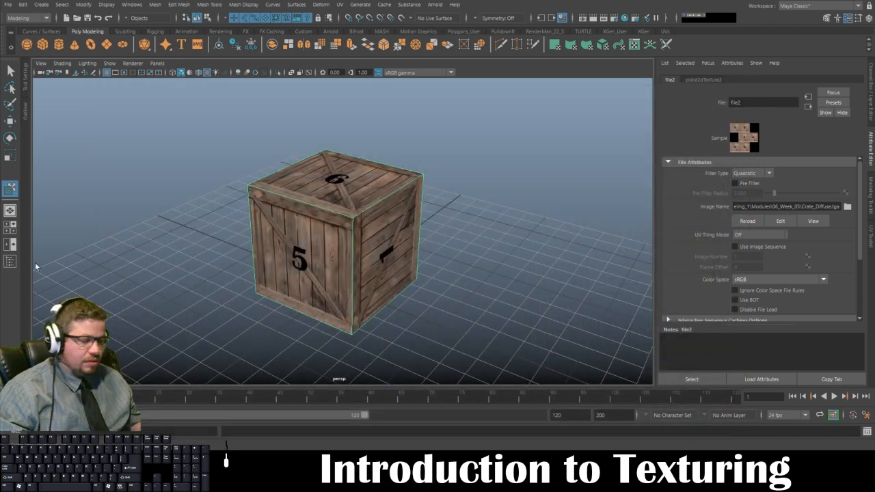
pyautogui.moveTo(316, 283); pyautogui.dragTo(38, 256)
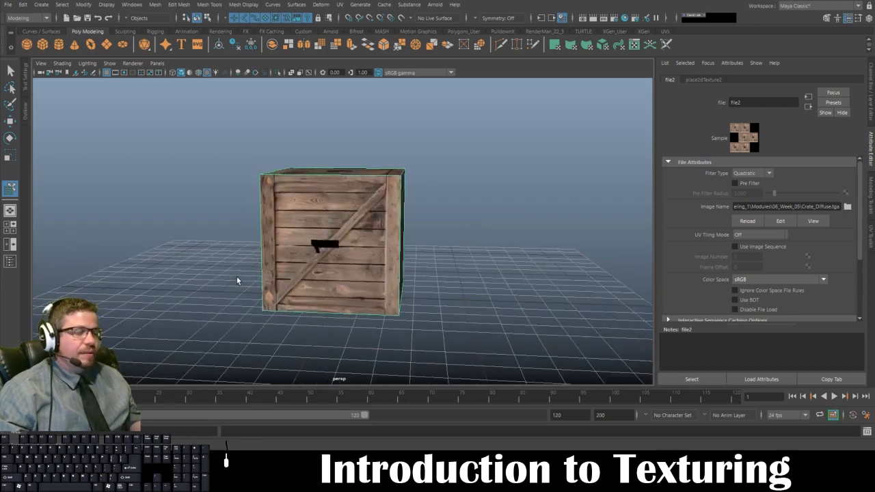
pyautogui.moveTo(237, 277); pyautogui.dragTo(296, 246)
pyautogui.moveTo(395, 226); pyautogui.dragTo(289, 254)
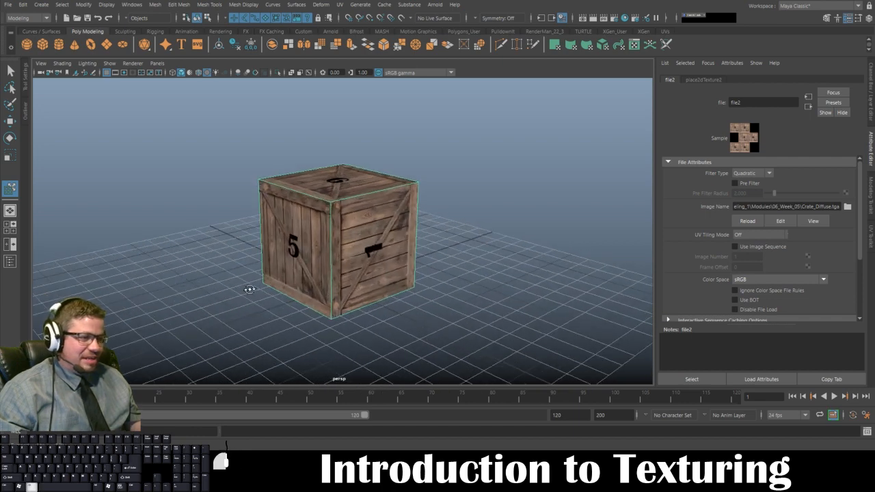
# Show the UV layout beside the perspective view and display the numbered crate texture behind the cube's UV shells
pyautogui.press('space')
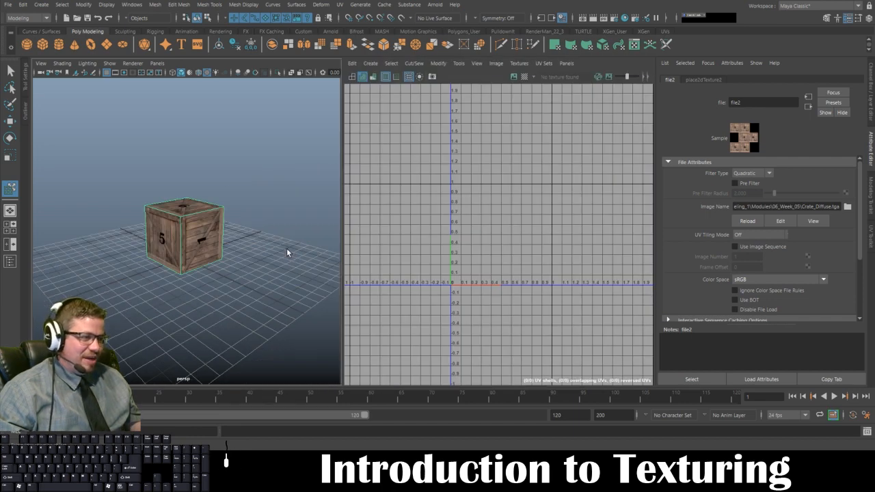
pyautogui.click(189, 261)
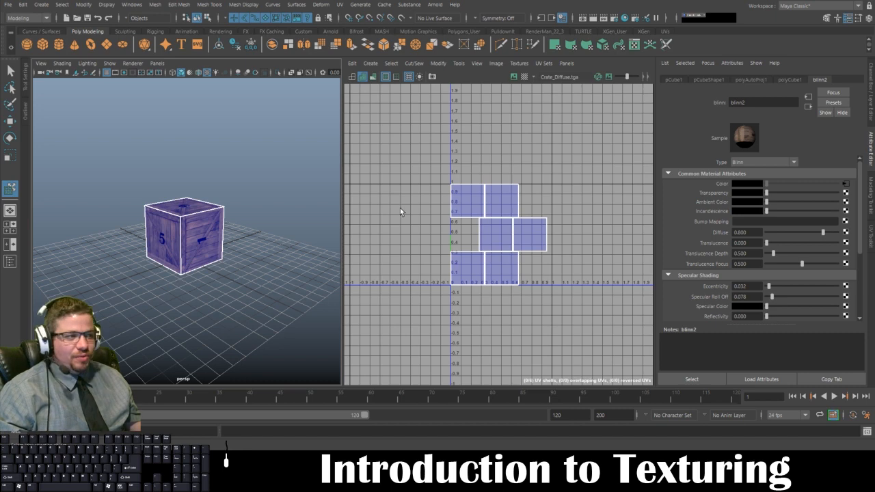
pyautogui.scroll(1, 478, 199)
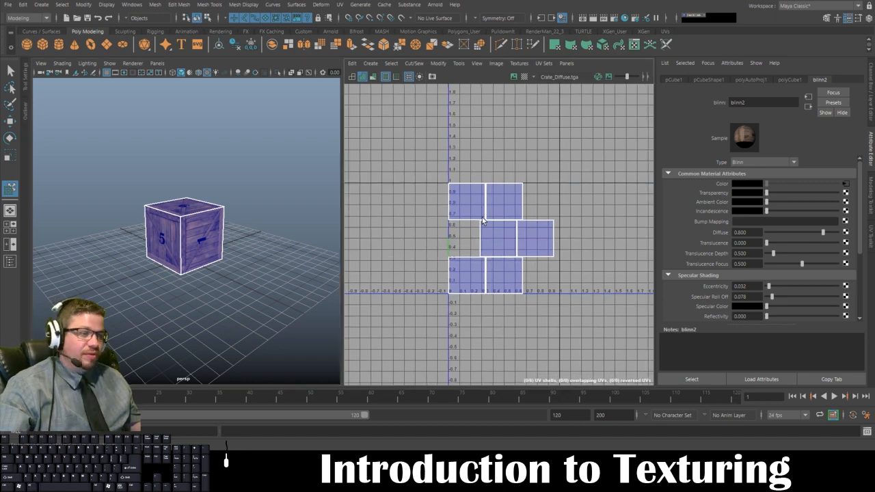
pyautogui.press('6')
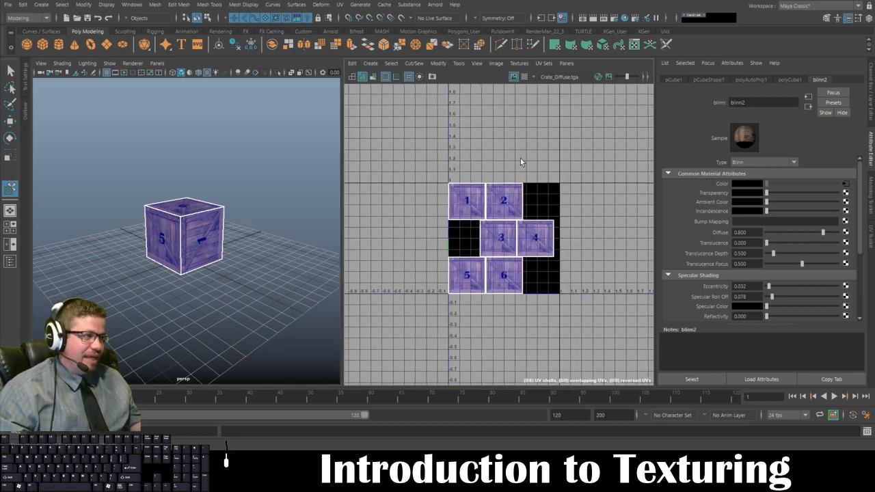
pyautogui.scroll(3, 454, 187)
pyautogui.moveTo(517, 266); pyautogui.dragTo(359, 248)
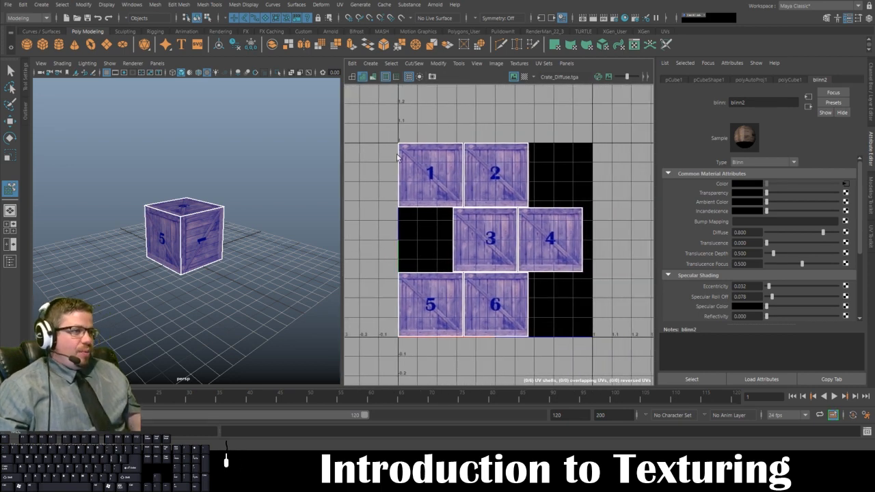
# Activate the Move UV Shell tool, select the UV shell numbered 4 and examine the matching face on the crate
pyautogui.click(458, 63)
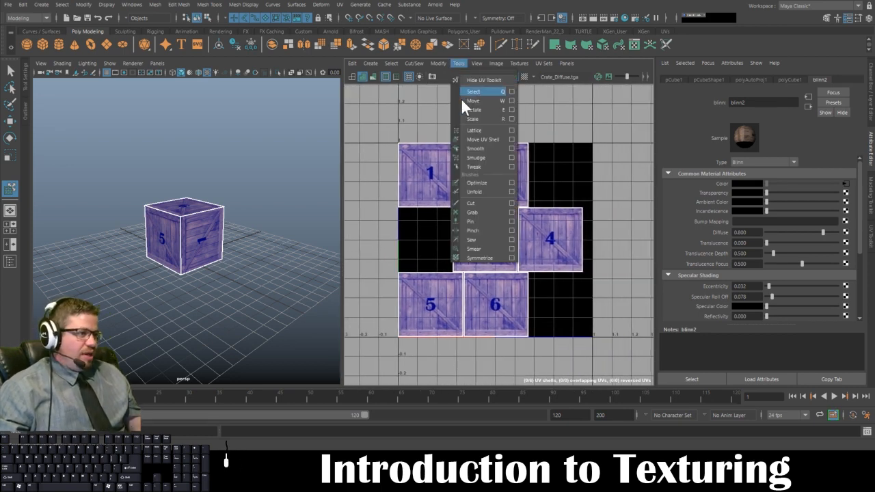
pyautogui.click(478, 138)
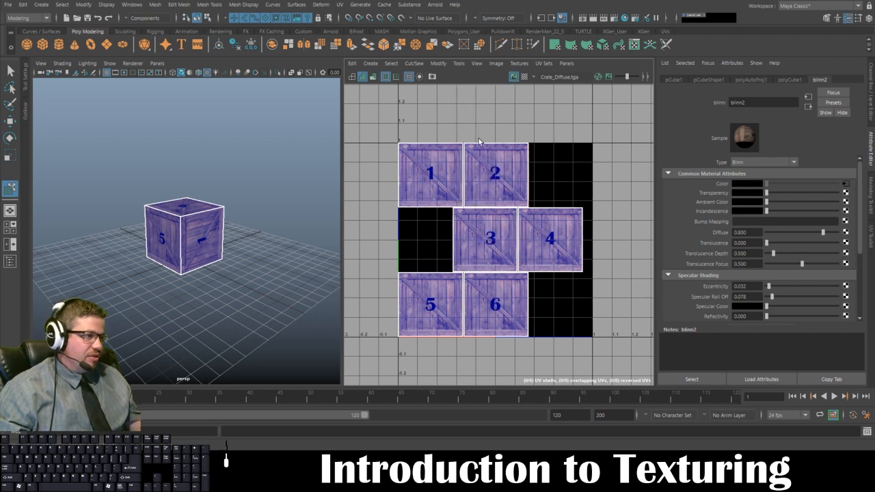
pyautogui.click(448, 167)
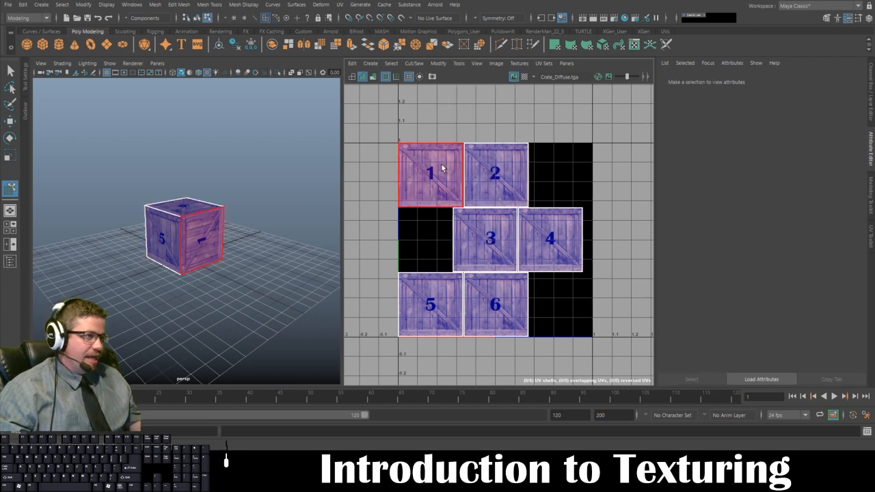
pyautogui.click(501, 269)
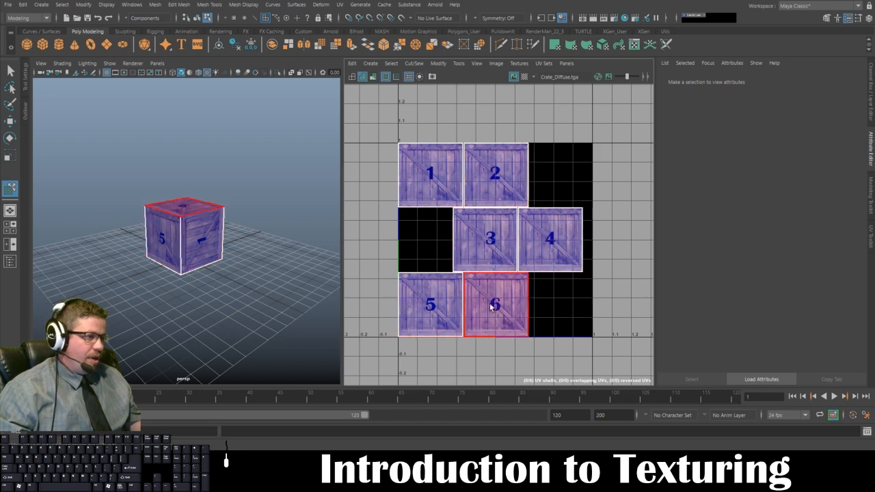
pyautogui.keyDown('alt'); pyautogui.moveTo(213, 231); pyautogui.dragTo(72, 221); pyautogui.keyUp('alt')
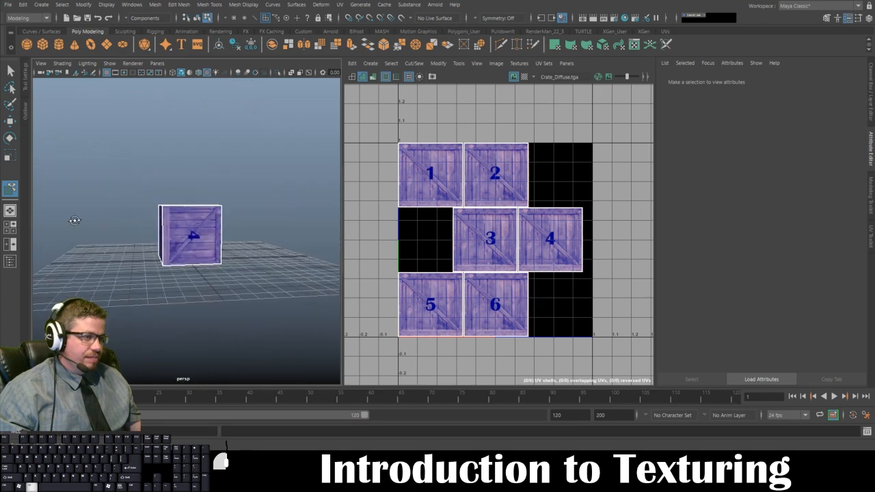
pyautogui.click(559, 233)
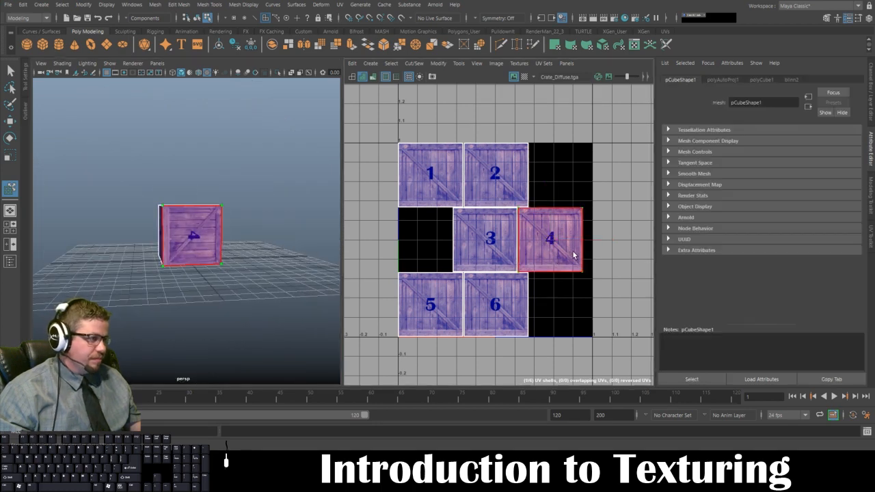
pyautogui.keyDown('alt'); pyautogui.moveTo(197, 212); pyautogui.dragTo(288, 253); pyautogui.keyUp('alt')
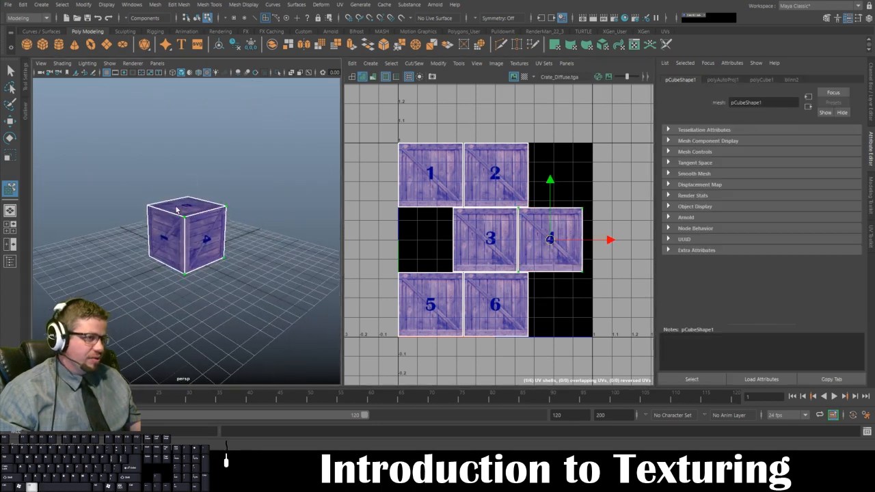
pyautogui.keyDown('alt'); pyautogui.moveTo(253, 187); pyautogui.dragTo(306, 259); pyautogui.keyUp('alt')
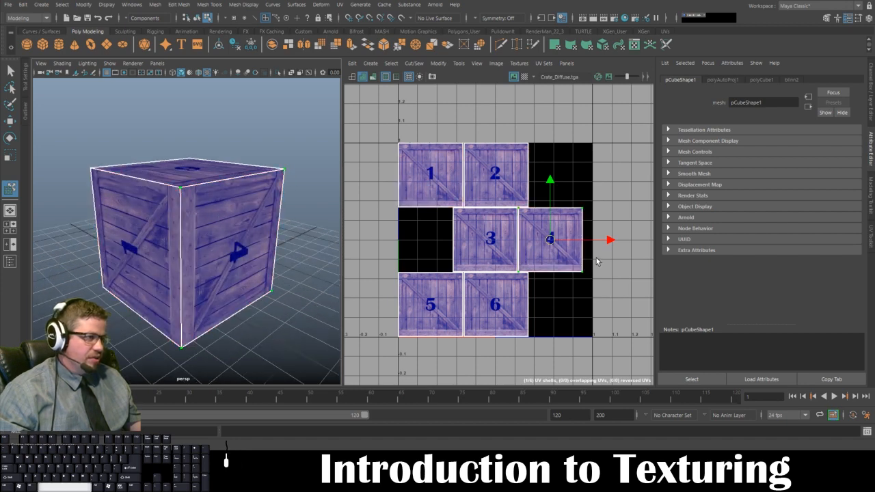
pyautogui.press('space')
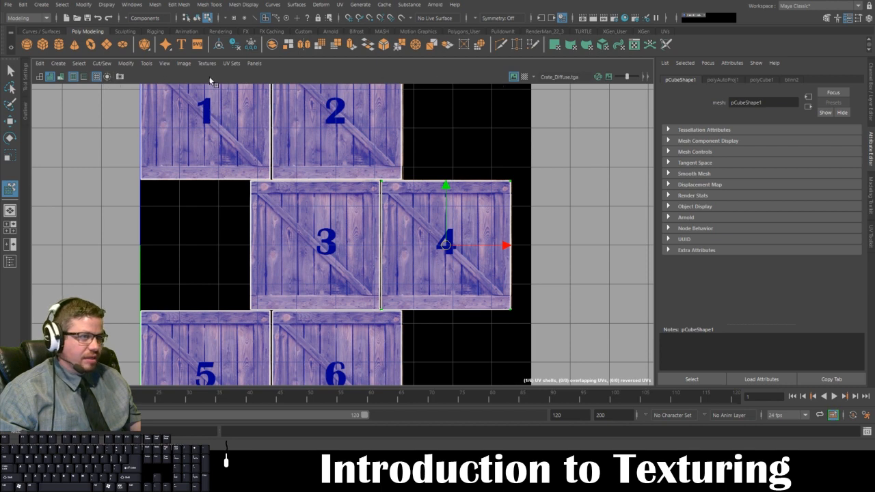
pyautogui.click(164, 64)
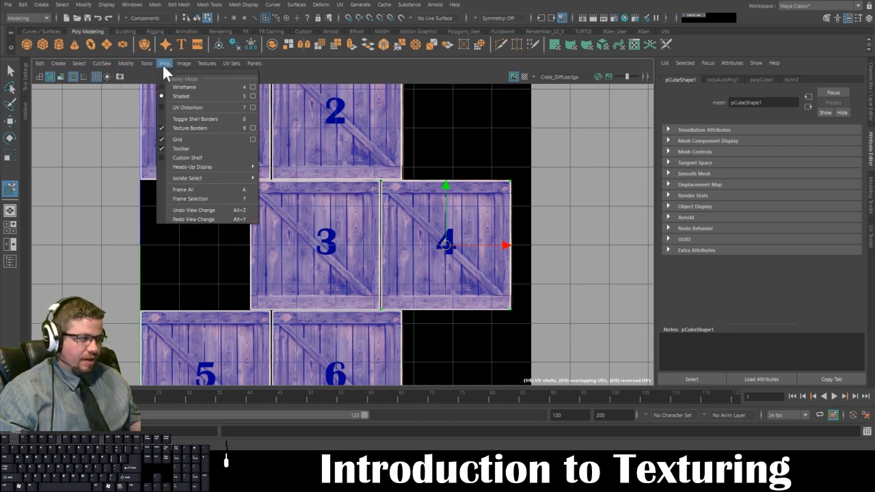
pyautogui.moveTo(135, 67)
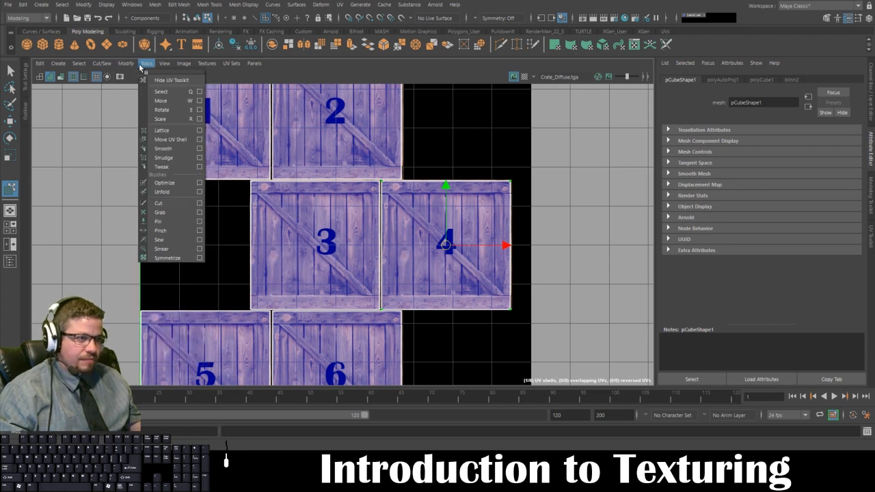
pyautogui.moveTo(79, 67)
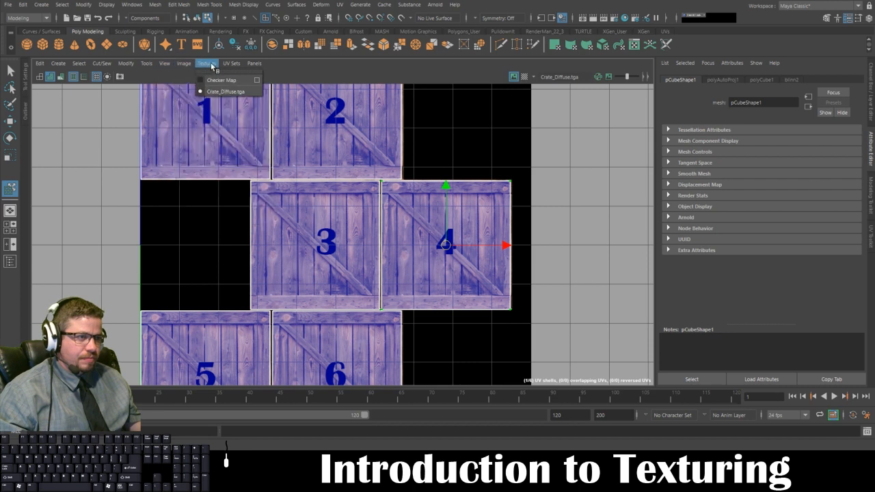
pyautogui.click(231, 66)
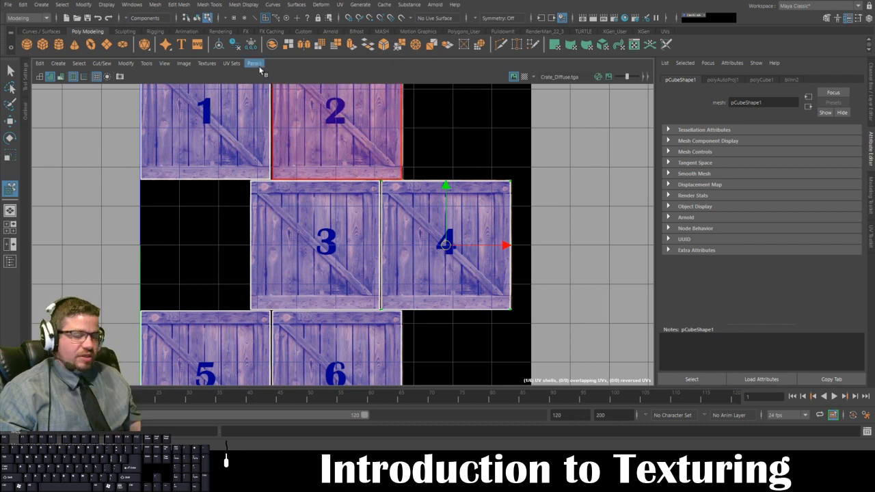
# Show the UV Toolkit next to the UV layout, hiding it once and showing it again
pyautogui.click(872, 237)
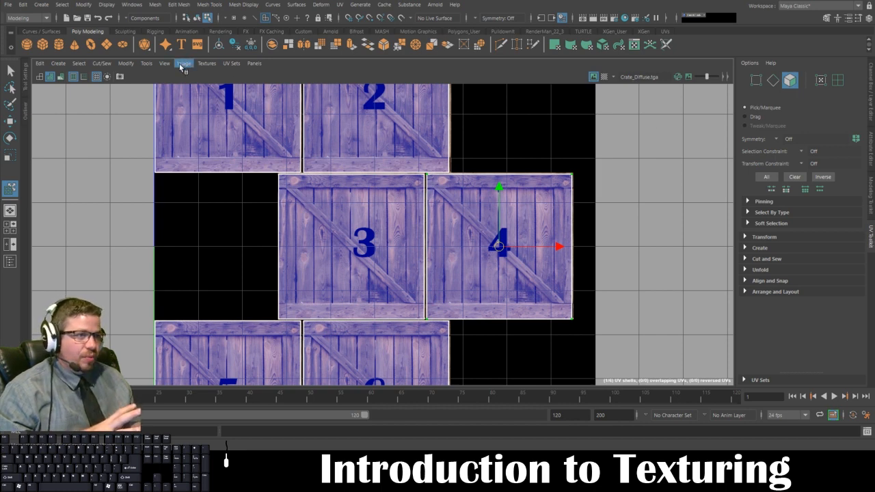
pyautogui.click(146, 62)
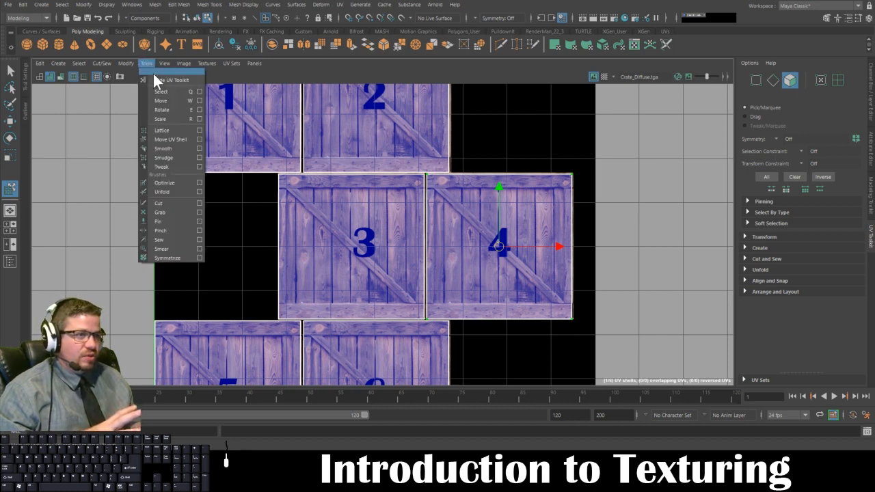
pyautogui.click(156, 79)
pyautogui.click(147, 63)
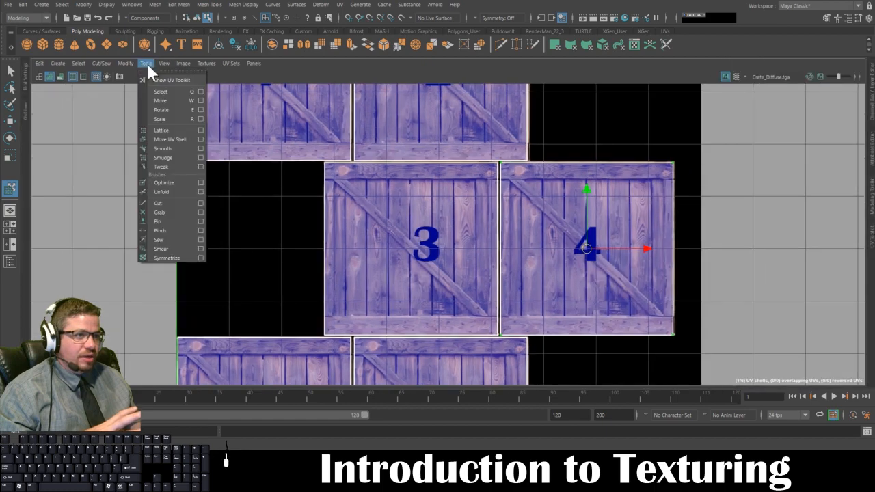
pyautogui.click(158, 80)
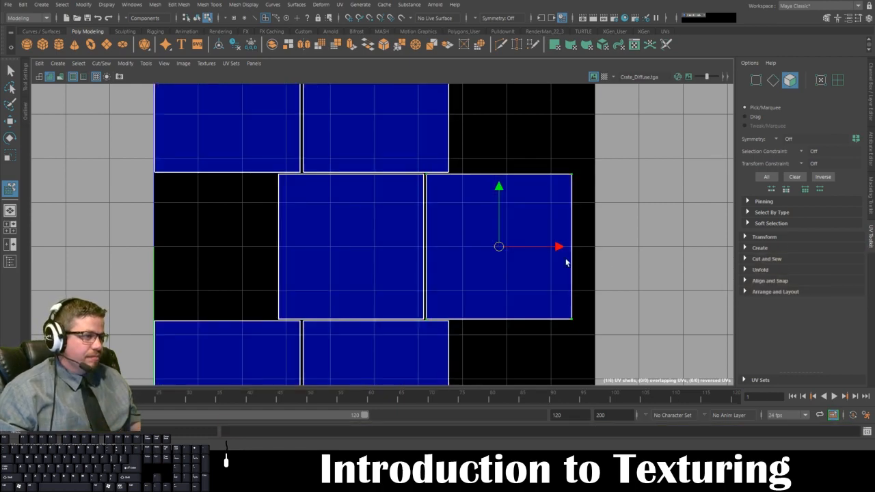
# Return to the side-by-side perspective and UV views, put the crate back in object selection mode and deselect it
pyautogui.scroll(-3, 508, 307)
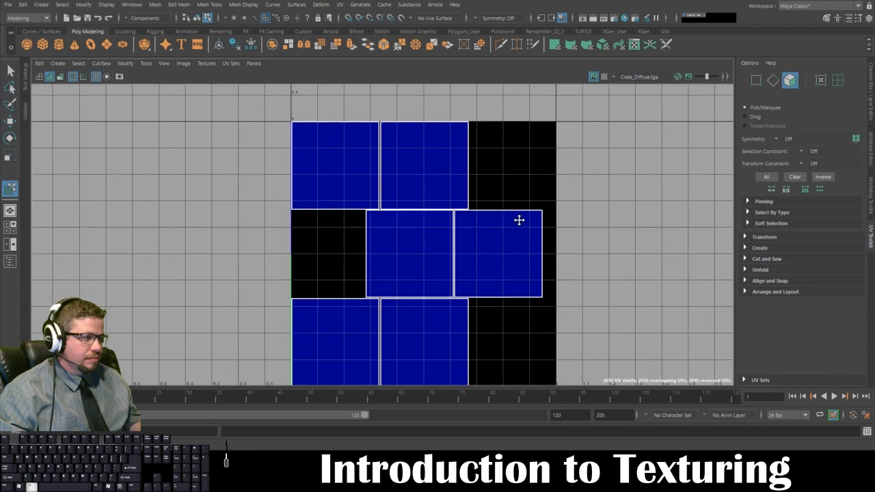
pyautogui.click(488, 232)
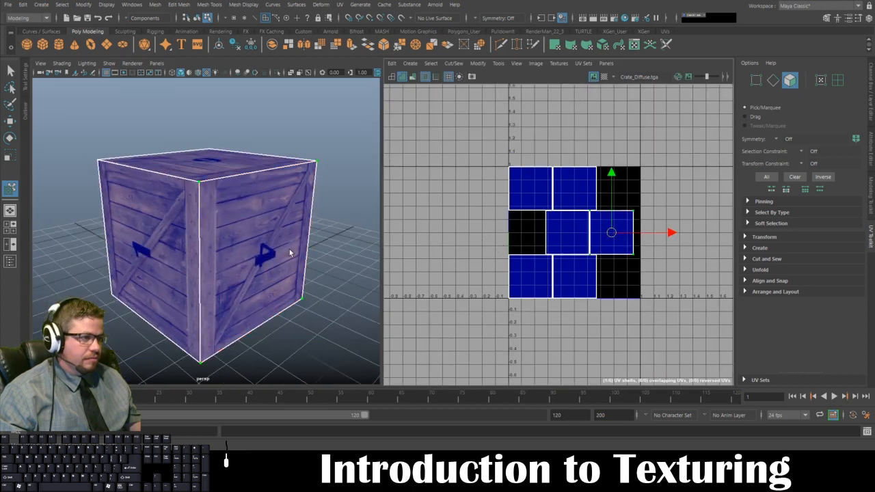
pyautogui.click(289, 250)
pyautogui.rightClick(315, 304)
pyautogui.click(339, 200)
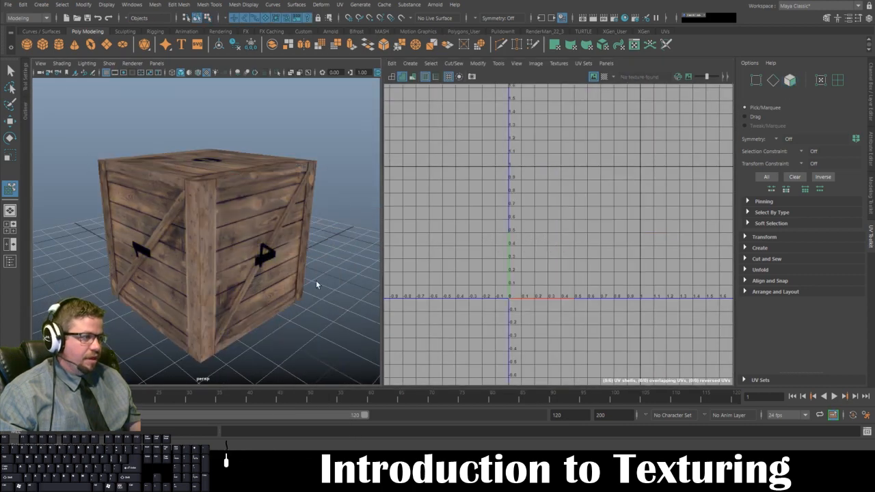
pyautogui.click(250, 257)
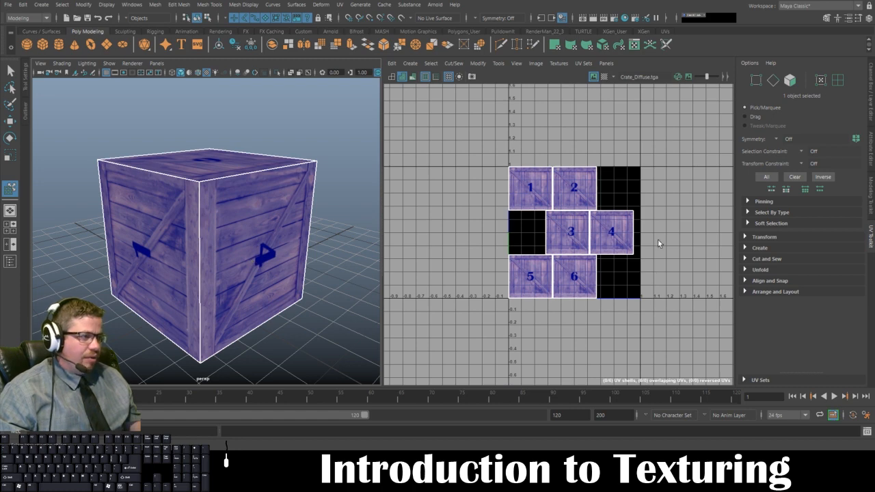
pyautogui.click(276, 316)
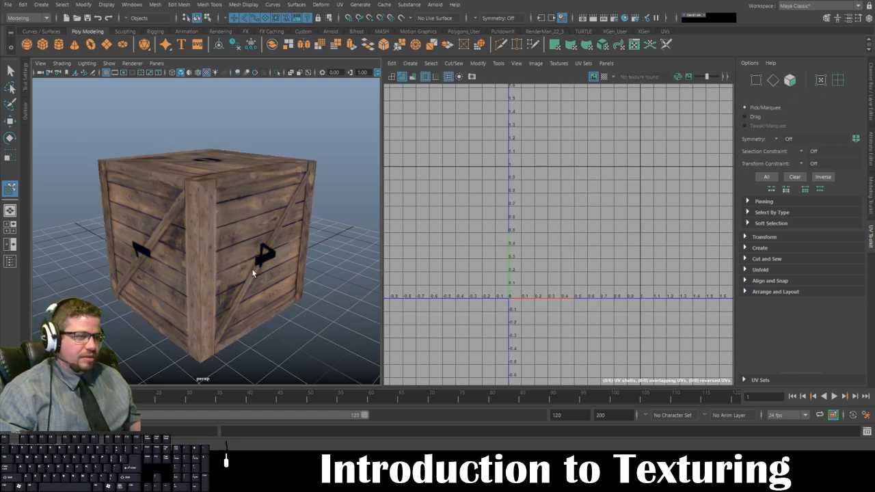
# Select the crate in the perspective view and enlarge its UV layout to fill the whole viewing area
pyautogui.click(250, 268)
pyautogui.click(353, 233)
pyautogui.click(250, 254)
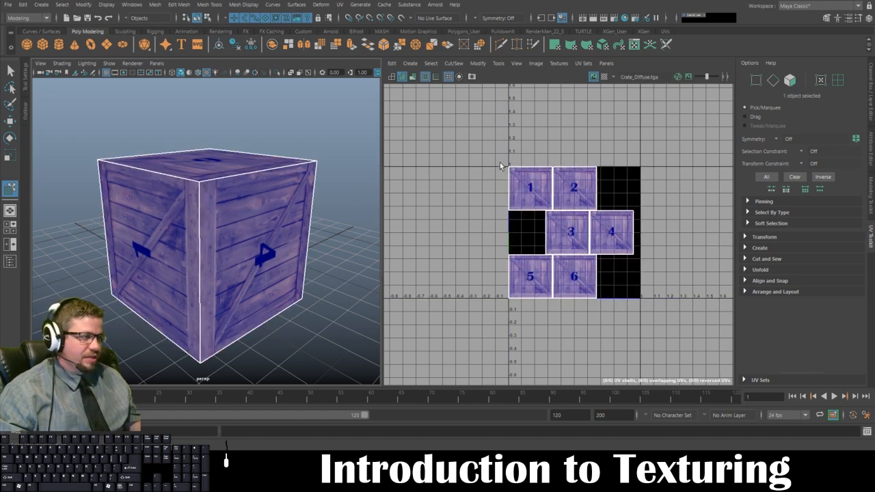
pyautogui.scroll(5, 530, 255)
pyautogui.press('space')
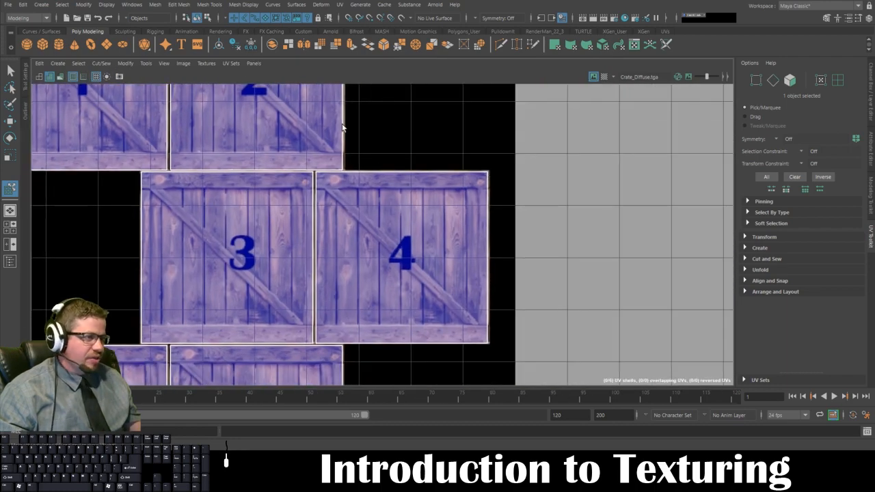
# Activate the Move UV Shell tool and select the UV shell numbered 4
pyautogui.click(142, 66)
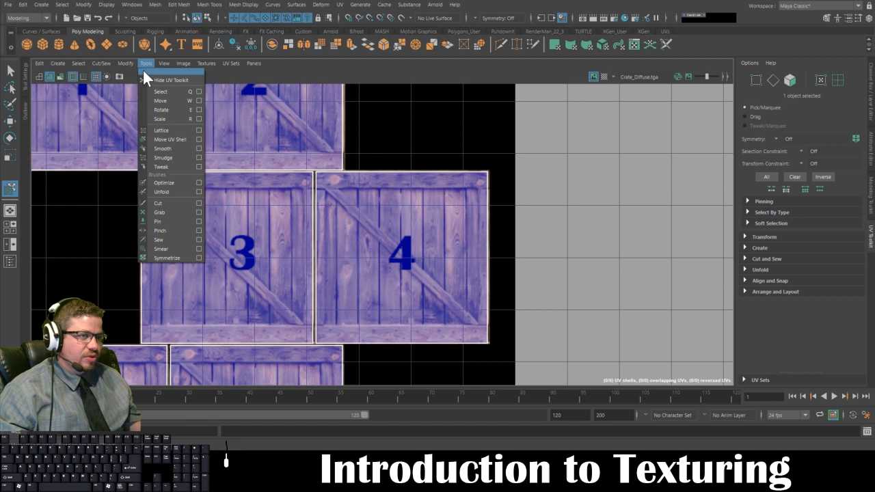
pyautogui.click(160, 138)
pyautogui.click(388, 248)
pyautogui.click(388, 248)
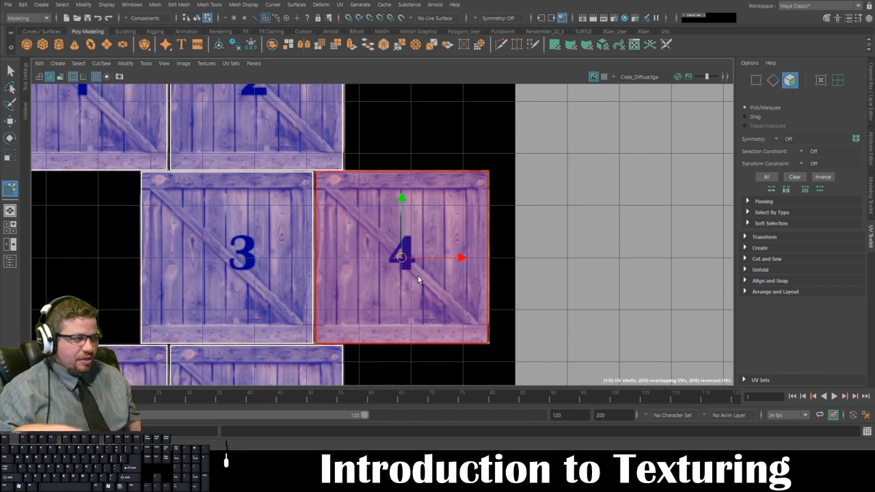
pyautogui.click(590, 172)
pyautogui.click(363, 223)
pyautogui.click(351, 229)
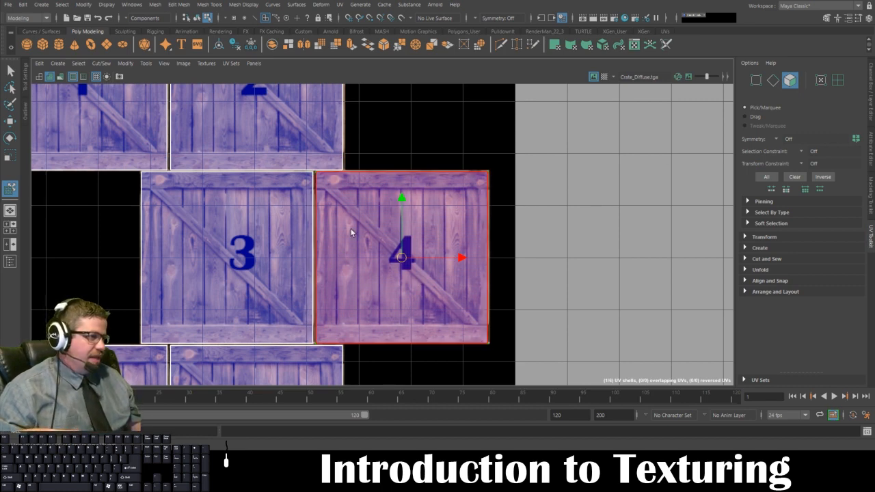
# Rotate the UV shell numbered 4 by 90 degrees clockwise and restore the side-by-side perspective and UV views
pyautogui.click(766, 236)
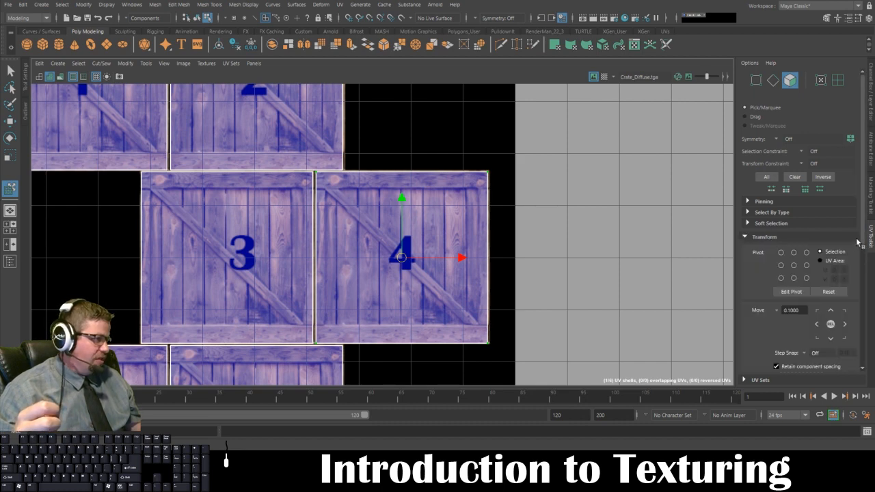
pyautogui.scroll(-3, 754, 226)
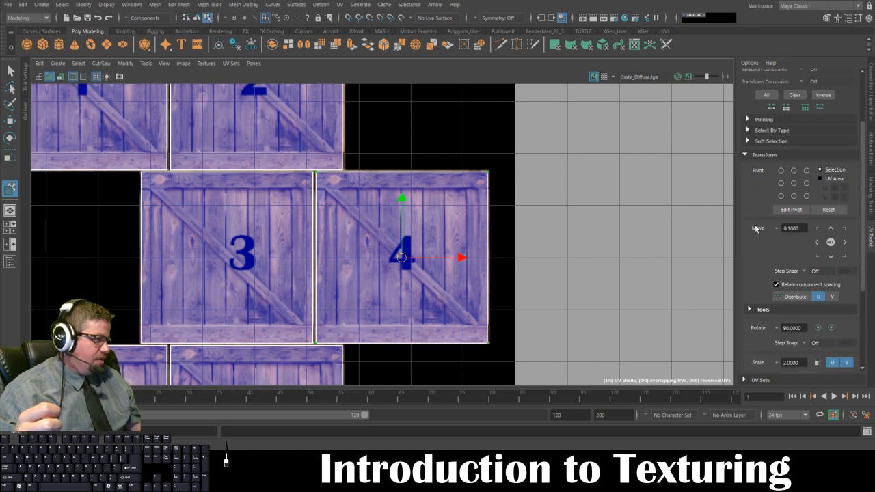
pyautogui.scroll(-1, 756, 278)
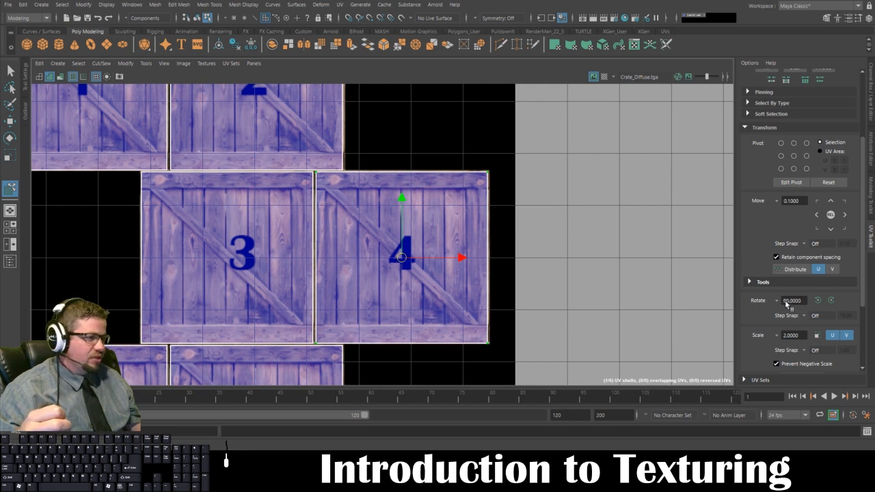
pyautogui.click(832, 301)
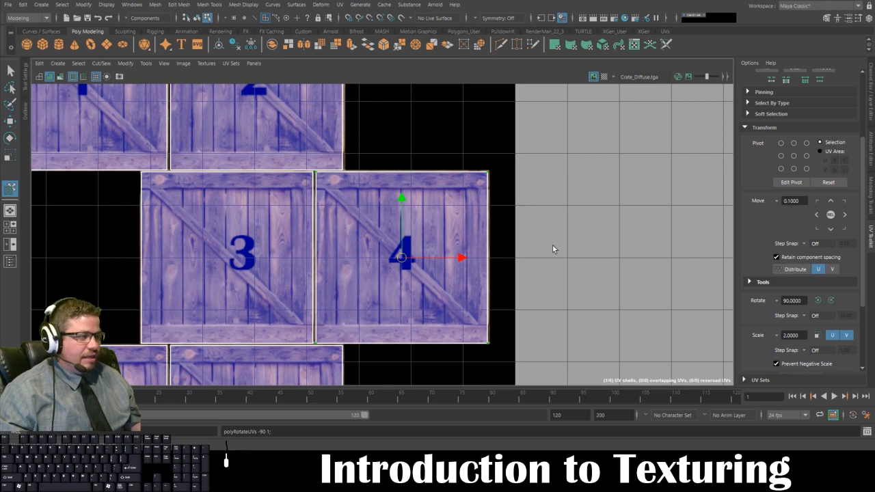
pyautogui.scroll(-1, 552, 245)
pyautogui.press('space')
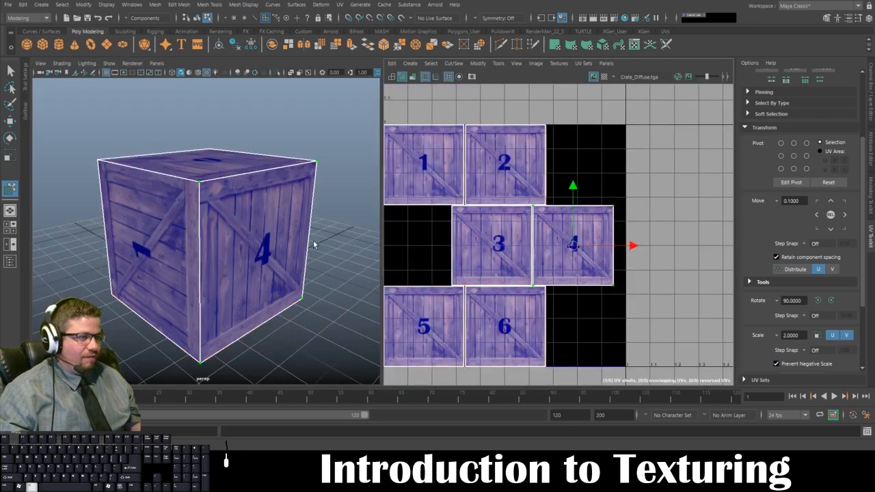
# Undo the rotation of UV shell 4 and apply the 90-degree clockwise rotation again with its crate face in view
pyautogui.keyDown('alt'); pyautogui.moveTo(315, 243); pyautogui.dragTo(290, 240); pyautogui.keyUp('alt')
pyautogui.hotkey('ctrl', 'z')
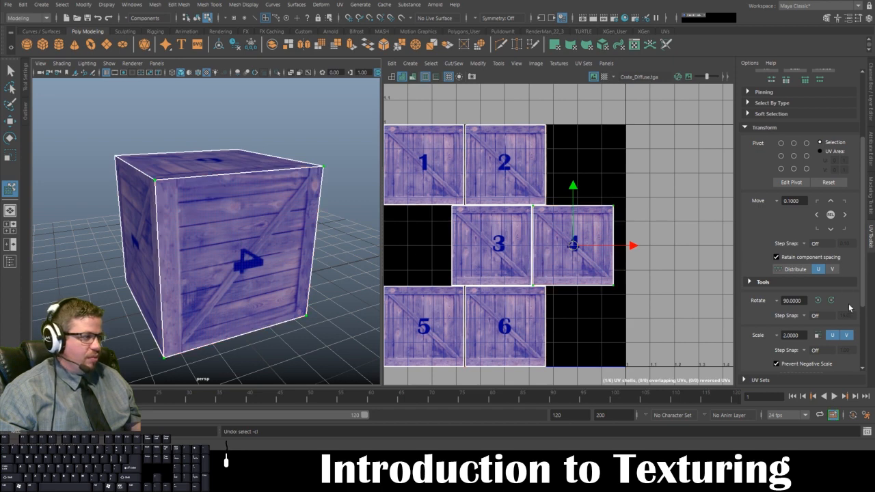
pyautogui.click(827, 302)
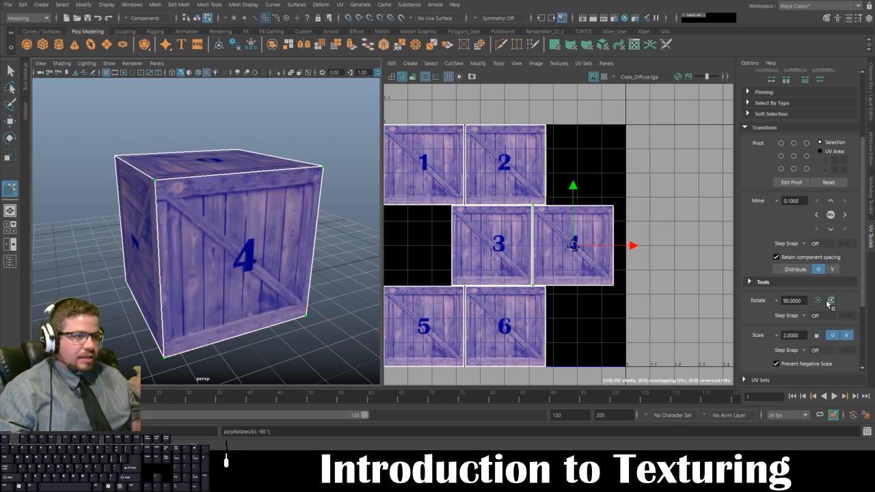
# Select the UV shell numbered 1 and rotate it clockwise in 90-degree increments until its face stands upright
pyautogui.keyDown('alt'); pyautogui.moveTo(299, 307); pyautogui.dragTo(389, 297); pyautogui.keyUp('alt')
pyautogui.click(417, 154)
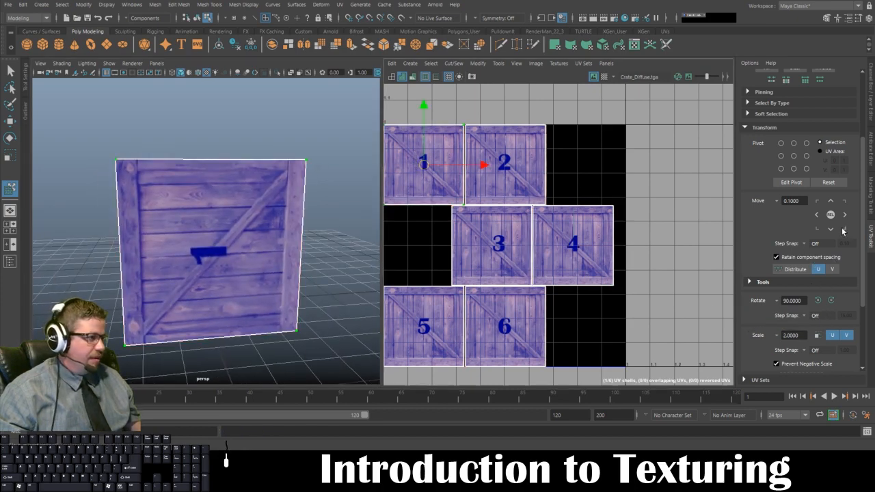
pyautogui.click(831, 301)
pyautogui.click(832, 301)
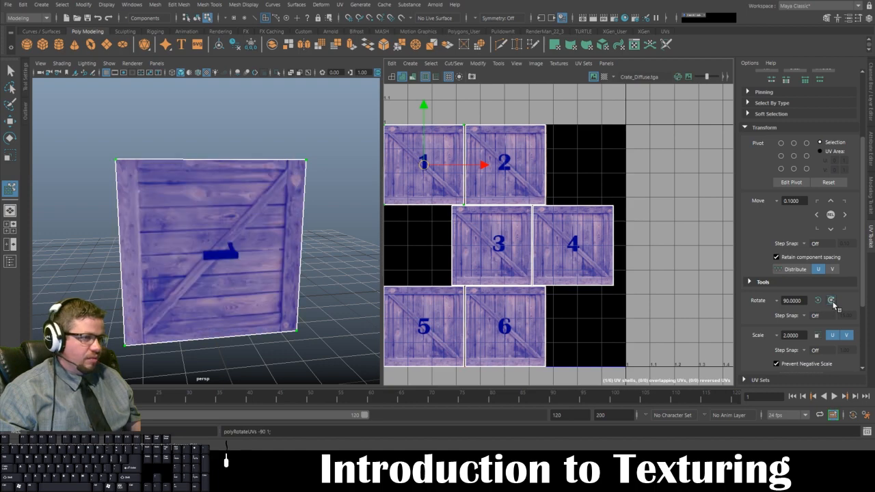
pyautogui.click(831, 302)
# Check the remaining side faces, select the crate's top face numbered 6 and rotate its UVs 90 degrees clockwise
pyautogui.keyDown('alt'); pyautogui.moveTo(247, 335); pyautogui.dragTo(342, 329); pyautogui.keyUp('alt')
pyautogui.click(219, 275)
pyautogui.keyDown('alt'); pyautogui.moveTo(219, 276); pyautogui.dragTo(308, 280); pyautogui.keyUp('alt')
pyautogui.click(172, 263)
pyautogui.keyDown('alt'); pyautogui.moveTo(172, 263); pyautogui.dragTo(256, 269); pyautogui.keyUp('alt')
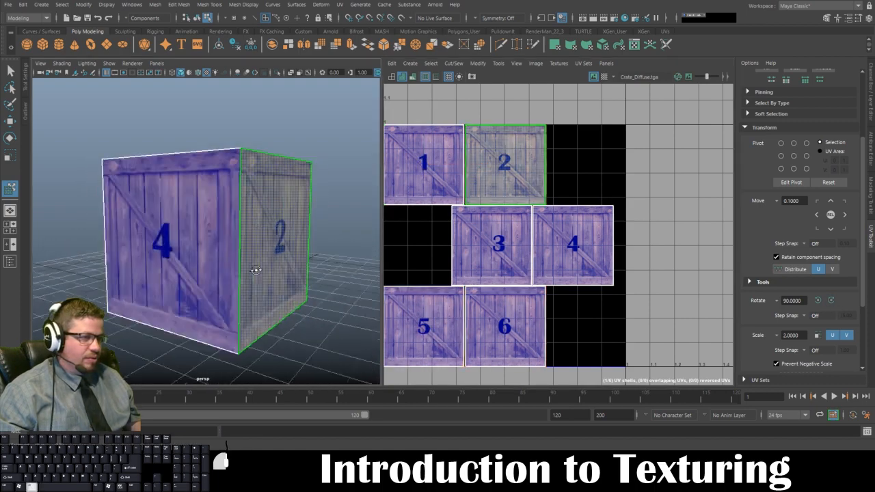
pyautogui.keyDown('alt'); pyautogui.moveTo(171, 281); pyautogui.dragTo(274, 282); pyautogui.keyUp('alt')
pyautogui.keyDown('alt'); pyautogui.moveTo(205, 246); pyautogui.dragTo(220, 304); pyautogui.keyUp('alt')
pyautogui.click(220, 240)
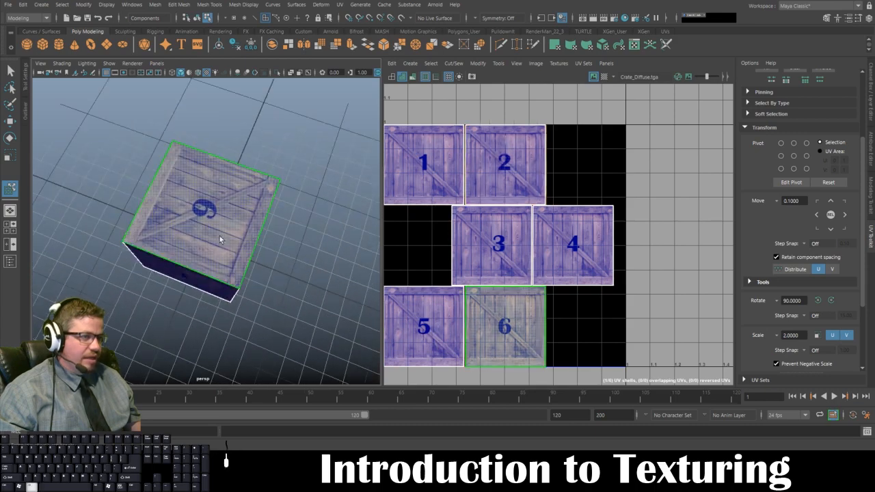
pyautogui.keyDown('alt'); pyautogui.moveTo(221, 239); pyautogui.dragTo(242, 211); pyautogui.keyUp('alt')
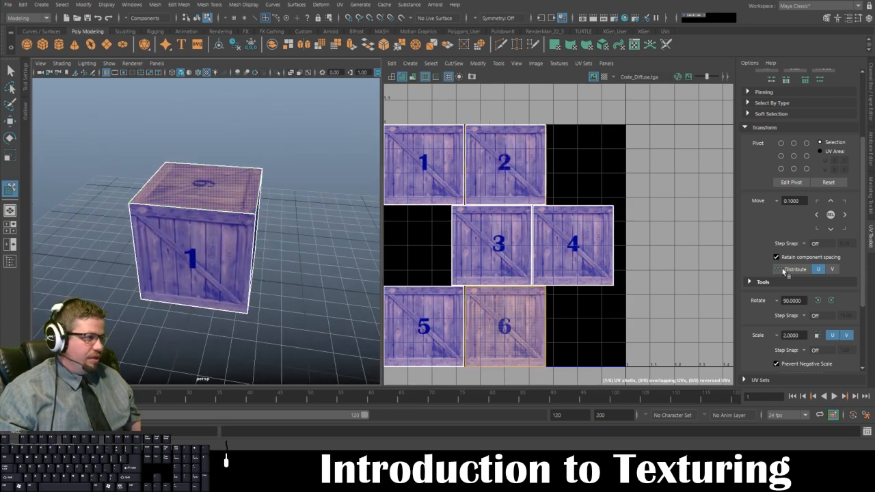
pyautogui.click(831, 301)
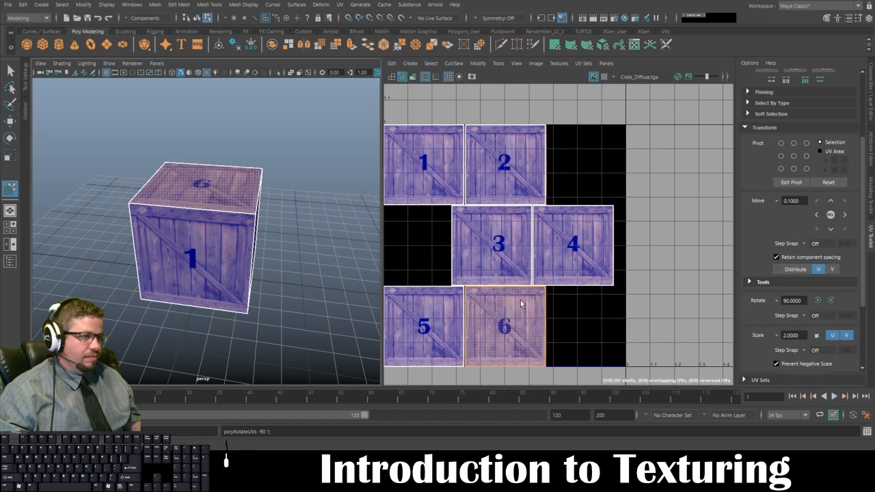
# Select the crate's underside face numbered 3 and rotate its UVs clockwise in 90-degree increments until upright
pyautogui.keyDown('alt'); pyautogui.moveTo(313, 279); pyautogui.dragTo(318, 208); pyautogui.keyUp('alt')
pyautogui.click(180, 277)
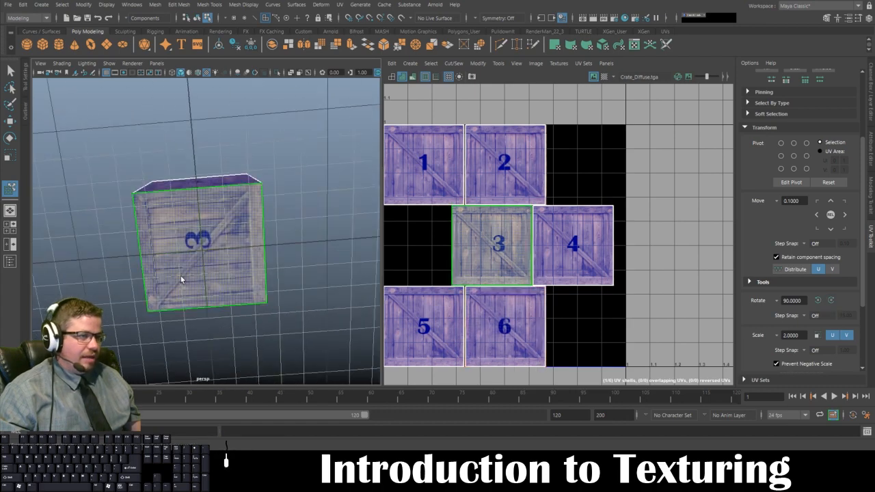
pyautogui.click(831, 300)
pyautogui.click(831, 299)
pyautogui.click(832, 299)
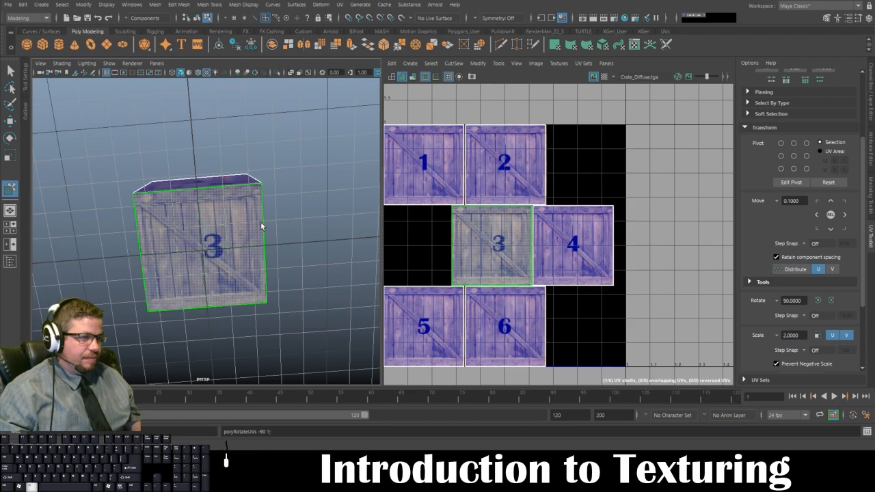
# Return the crate to object selection mode, deselect it and examine its faces in a full-size perspective view
pyautogui.keyDown('alt'); pyautogui.moveTo(259, 225); pyautogui.dragTo(249, 284); pyautogui.keyUp('alt')
pyautogui.click(281, 258)
pyautogui.rightClick(216, 227)
pyautogui.click(266, 201)
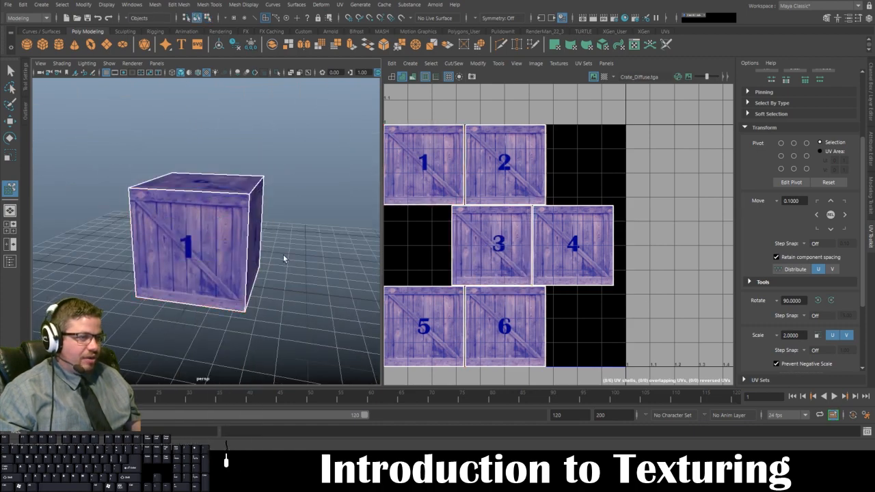
pyautogui.click(294, 268)
pyautogui.press('space')
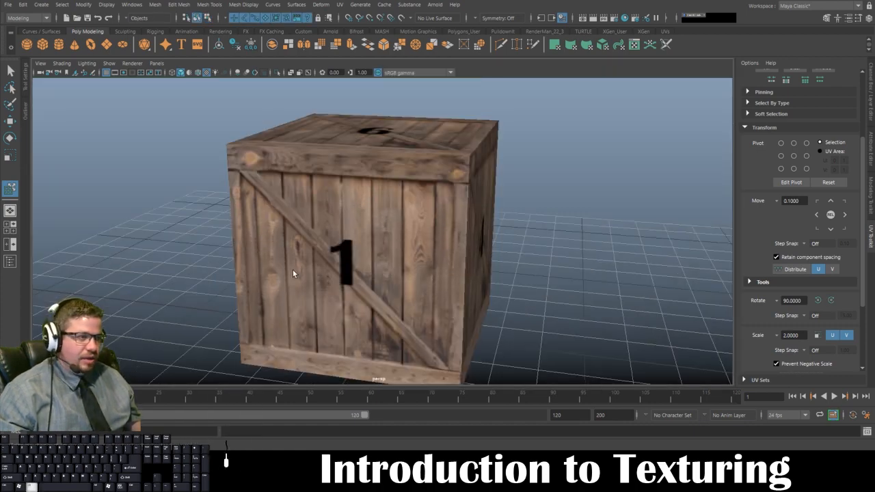
pyautogui.keyDown('alt'); pyautogui.moveTo(293, 270); pyautogui.dragTo(424, 219); pyautogui.keyUp('alt')
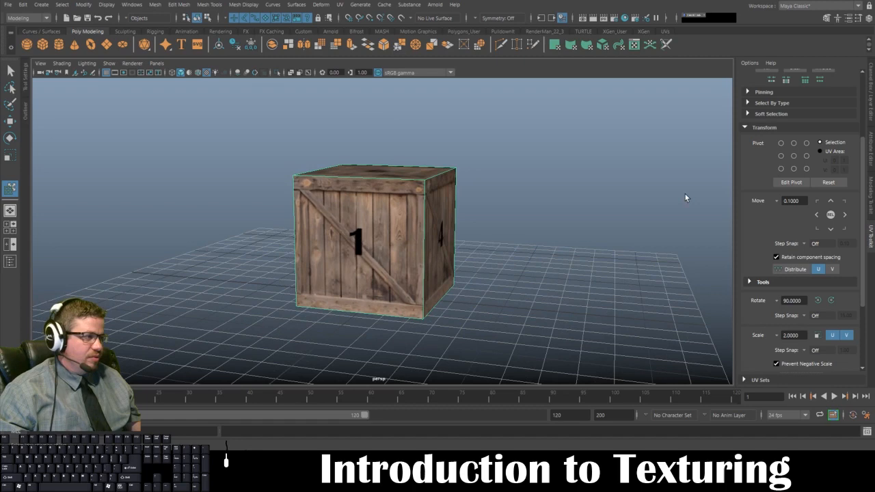
# Show the attributes of the crate's blinn2 material and open the file texture connected to its Color
pyautogui.click(872, 106)
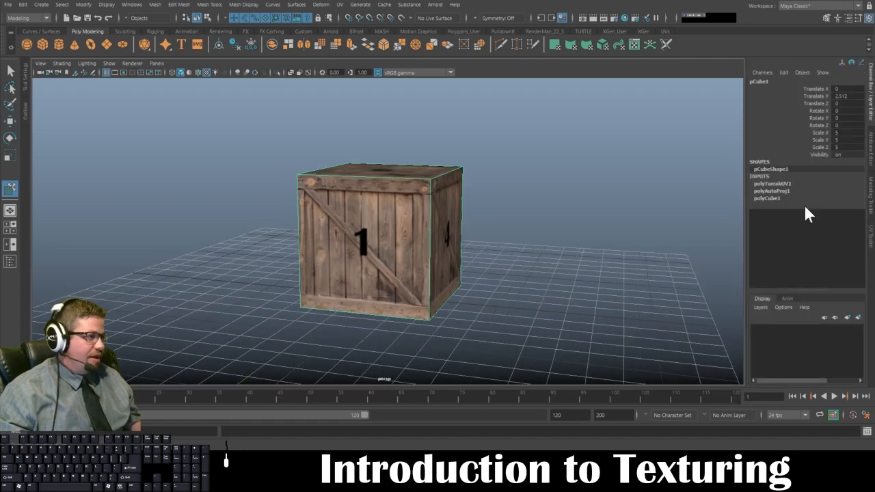
pyautogui.click(871, 144)
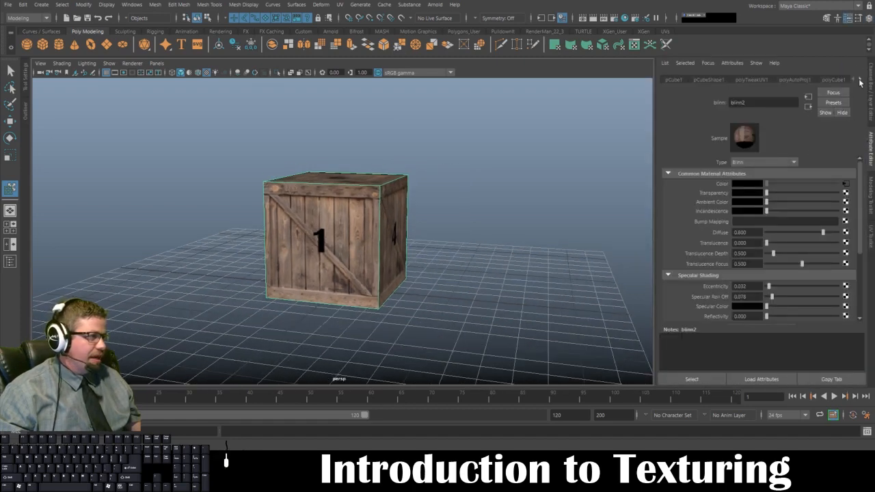
pyautogui.click(861, 80)
pyautogui.click(836, 129)
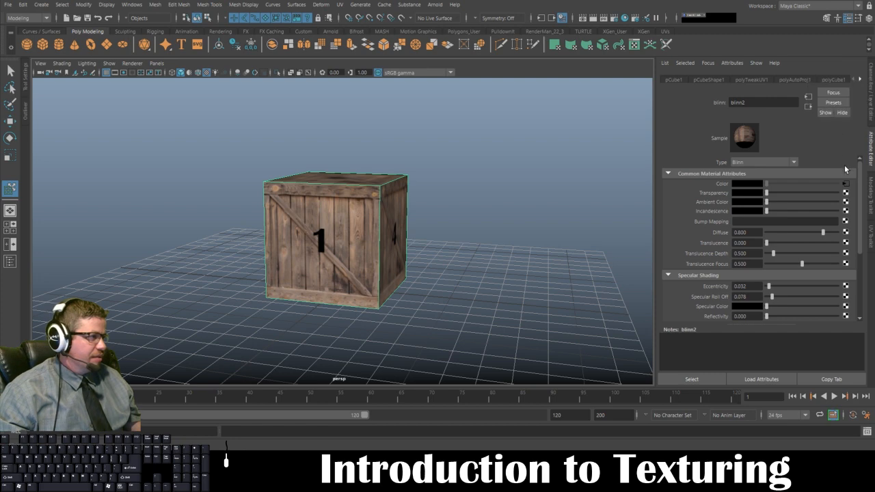
pyautogui.click(846, 185)
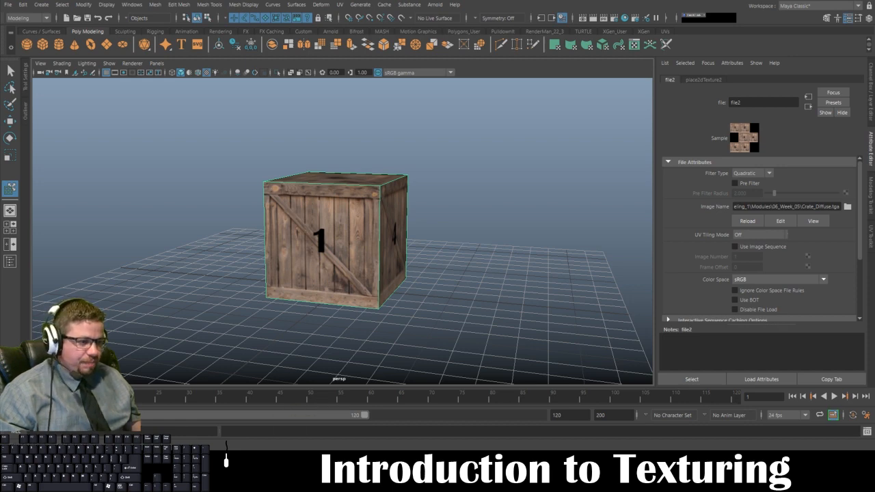
# Switch to Photoshop and hide all the number text layers in Crate_Diffuse.psd
pyautogui.click(174, 458)
pyautogui.scroll(5, 762, 400)
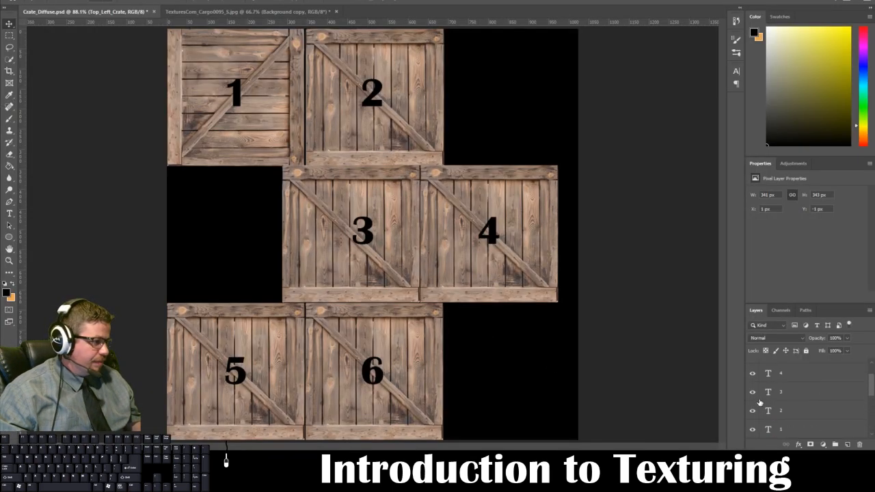
pyautogui.moveTo(752, 368); pyautogui.dragTo(753, 424)
pyautogui.scroll(-1, 756, 404)
pyautogui.scroll(-2, 755, 410)
pyautogui.click(753, 404)
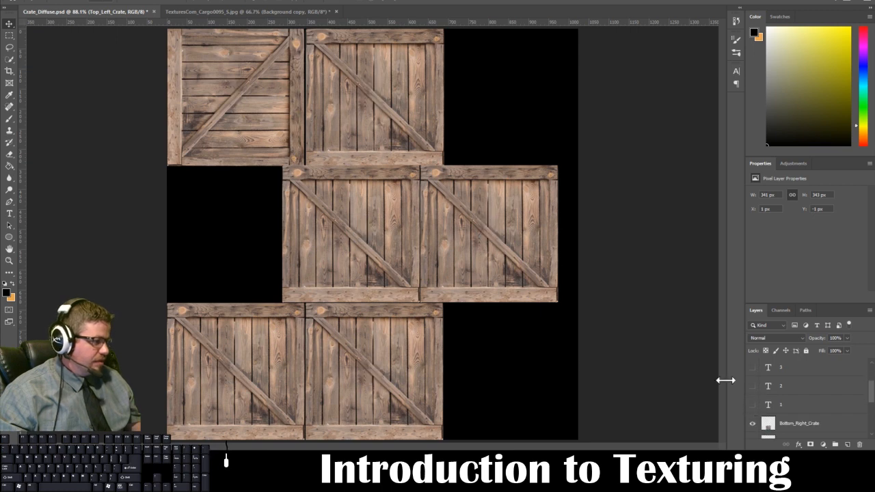
# Save the texture as the Targa file Crate_Diffuse.tga without alpha channels at 32 bits/pixel, replacing the existing file
pyautogui.hotkey('ctrl', 'shift', 's')
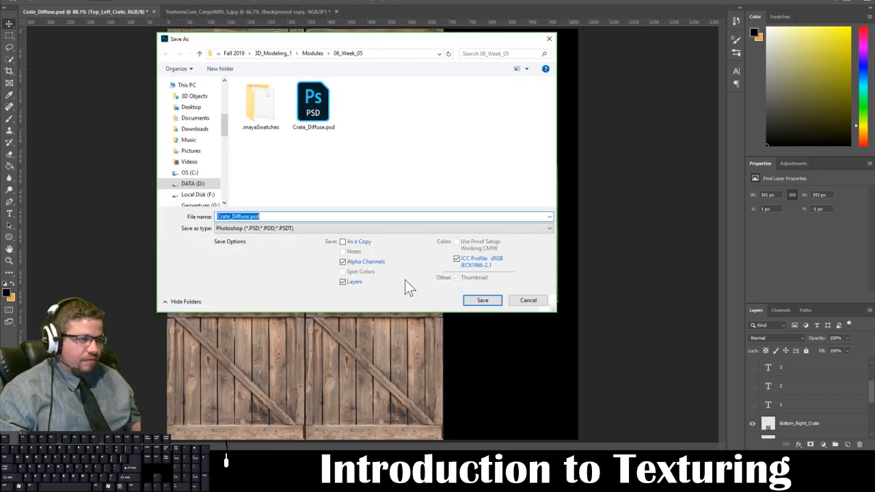
pyautogui.click(272, 227)
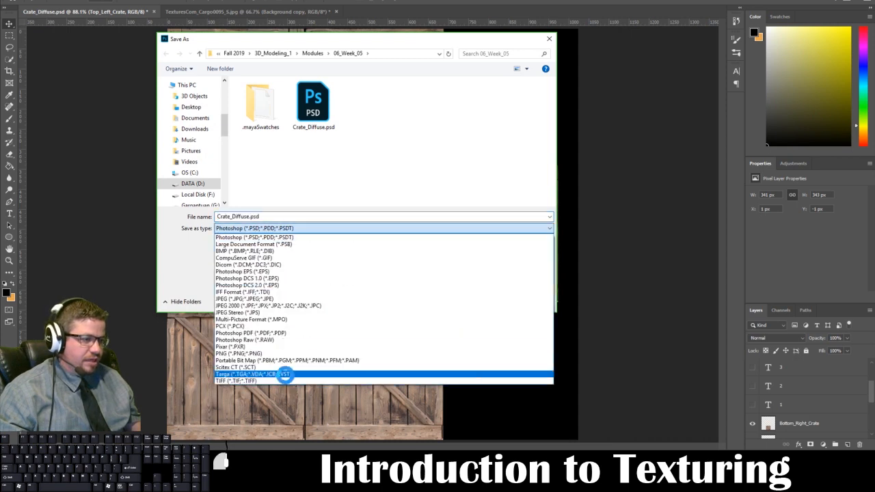
pyautogui.click(285, 371)
pyautogui.click(379, 261)
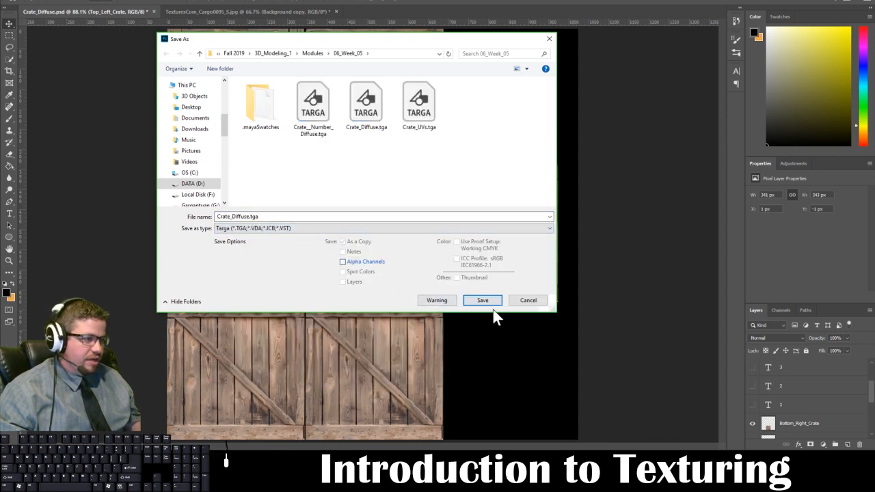
pyautogui.click(483, 300)
pyautogui.click(453, 218)
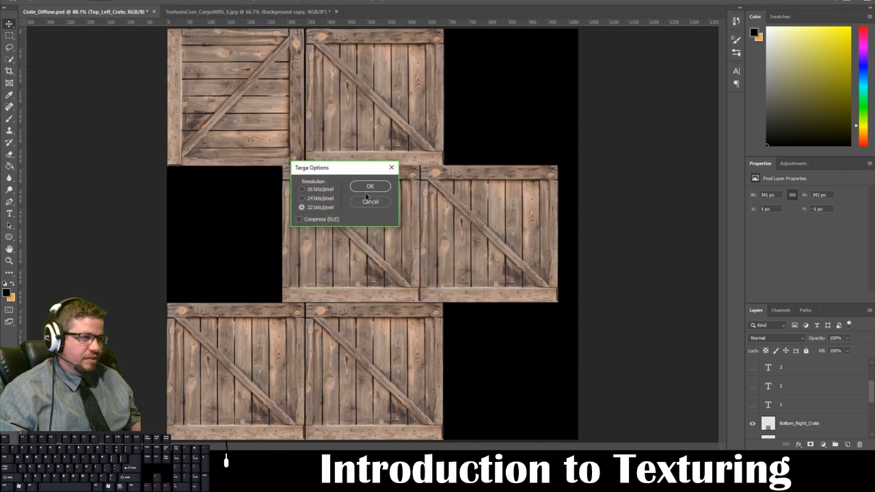
pyautogui.click(369, 188)
# Switch to Maya, reload the Crate_Diffuse.tga file texture connected to the crate's blinn2 Color, and deselect the crate
pyautogui.click(247, 447)
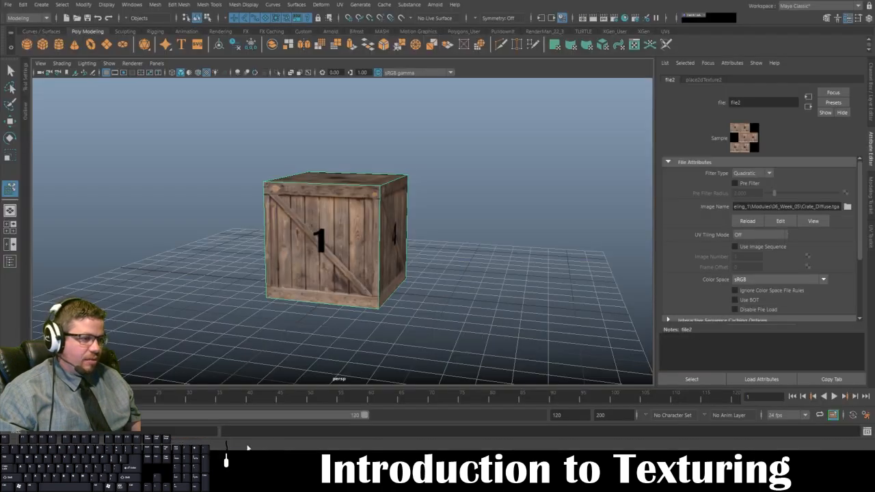
pyautogui.click(308, 254)
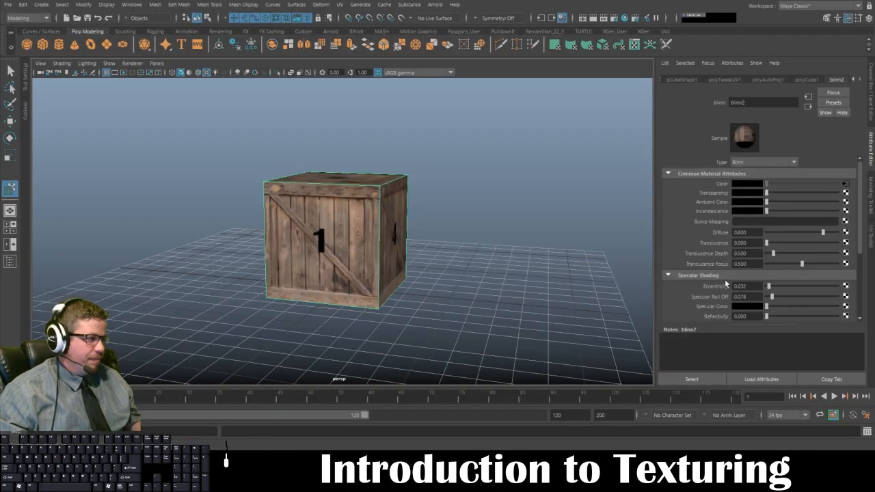
pyautogui.click(846, 184)
pyautogui.click(748, 221)
pyautogui.click(470, 245)
# Examine the reloaded wood texture on the crate's top and side faces from several angles and distances
pyautogui.keyDown('alt'); pyautogui.moveTo(470, 244); pyautogui.dragTo(304, 153); pyautogui.keyUp('alt')
pyautogui.click(304, 229)
pyautogui.click(291, 278)
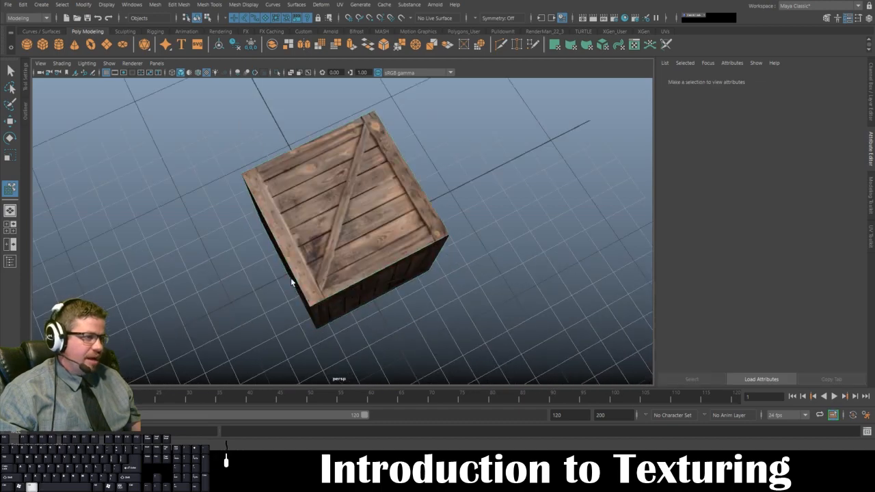
pyautogui.keyDown('alt'); pyautogui.moveTo(291, 278); pyautogui.dragTo(336, 212); pyautogui.keyUp('alt')
pyautogui.scroll(-3, 336, 212)
pyautogui.scroll(-2, 328, 226)
pyautogui.keyDown('alt'); pyautogui.moveTo(316, 242); pyautogui.dragTo(176, 263); pyautogui.keyUp('alt')
pyautogui.scroll(3, 287, 269)
pyautogui.keyDown('alt'); pyautogui.moveTo(335, 280); pyautogui.dragTo(338, 308); pyautogui.keyUp('alt')
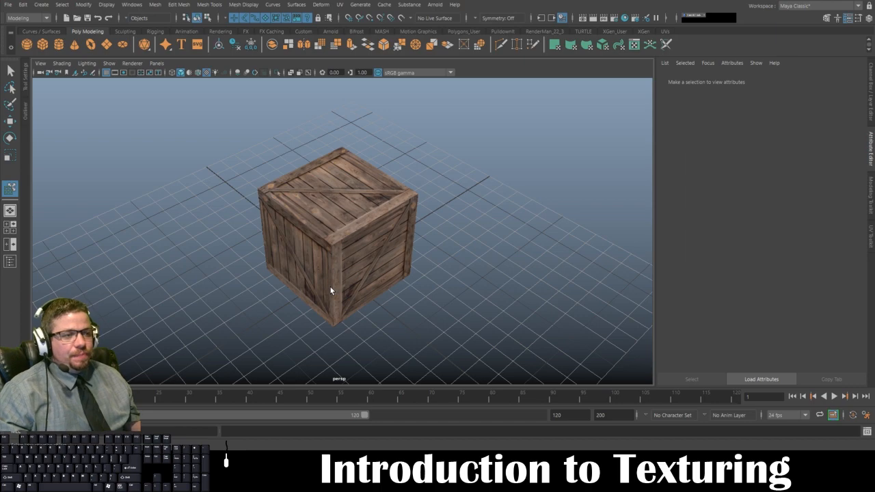
pyautogui.moveTo(331, 285); pyautogui.dragTo(320, 266)
pyautogui.scroll(3, 346, 265)
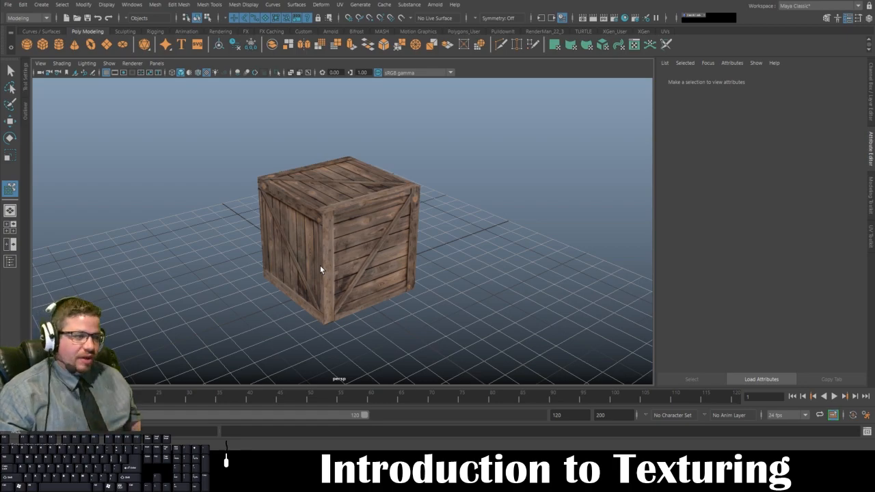
pyautogui.moveTo(320, 269); pyautogui.dragTo(221, 180)
pyautogui.keyDown('alt'); pyautogui.moveTo(299, 231); pyautogui.dragTo(290, 190); pyautogui.keyUp('alt')
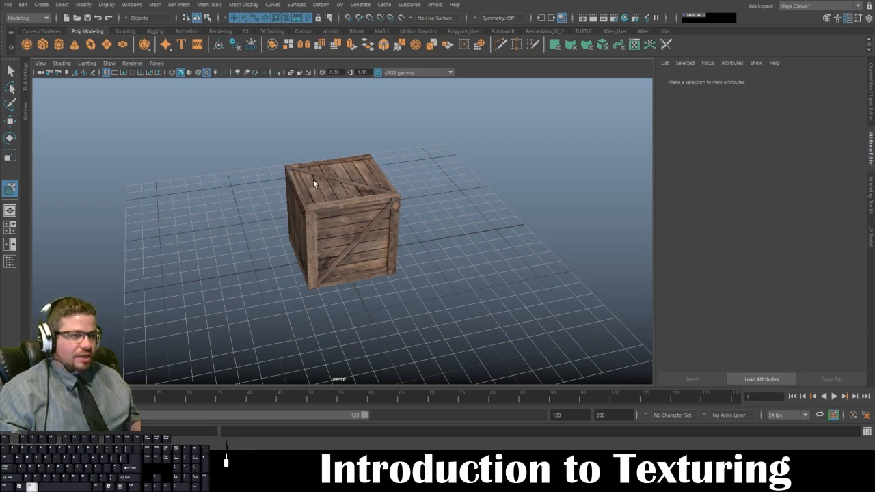
pyautogui.moveTo(313, 179); pyautogui.dragTo(332, 172)
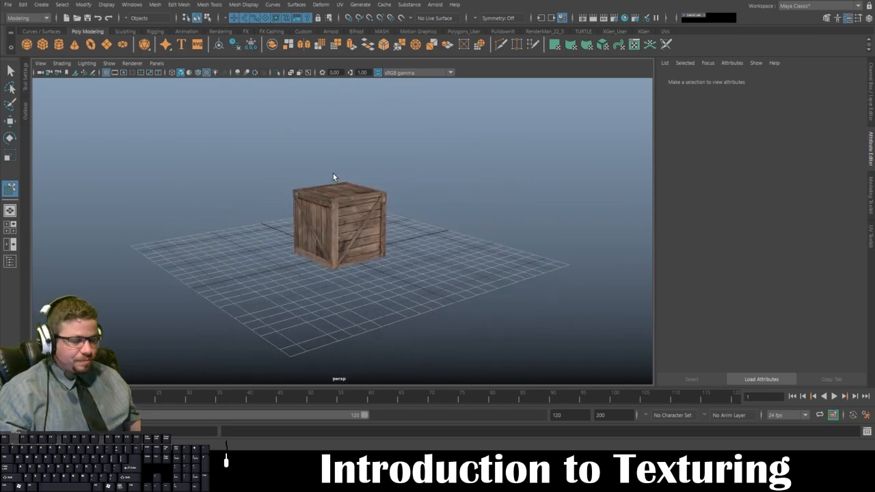
pyautogui.moveTo(352, 155); pyautogui.dragTo(263, 209)
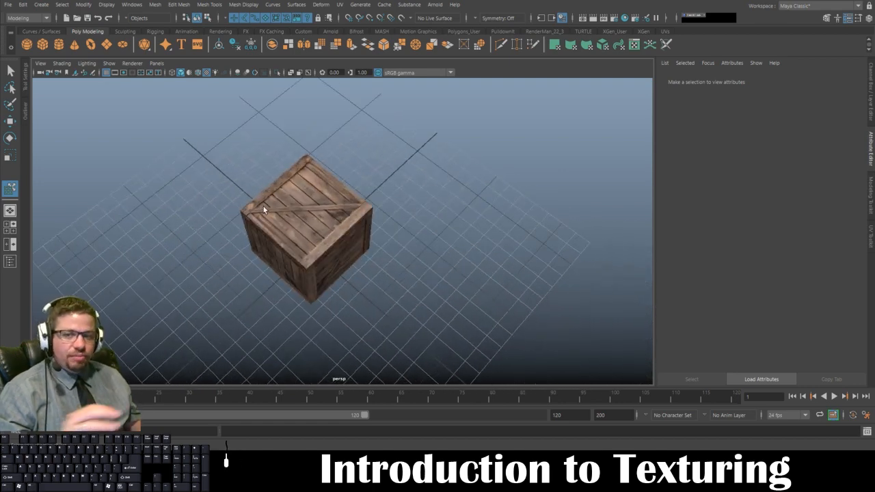